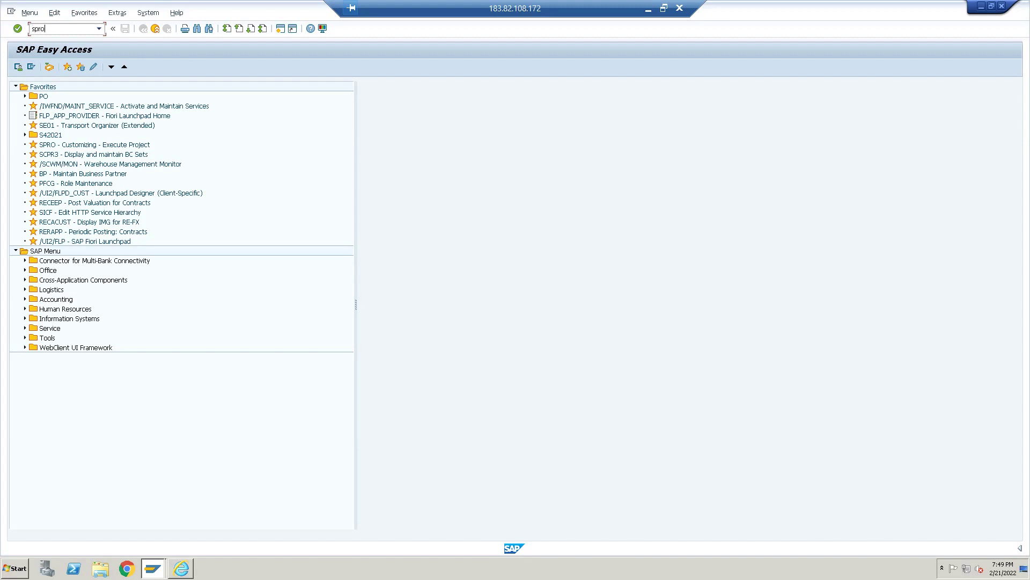
# Run SPRO, open the SAP Reference IMG, and expand Financial Accounting
pyautogui.press('Return')
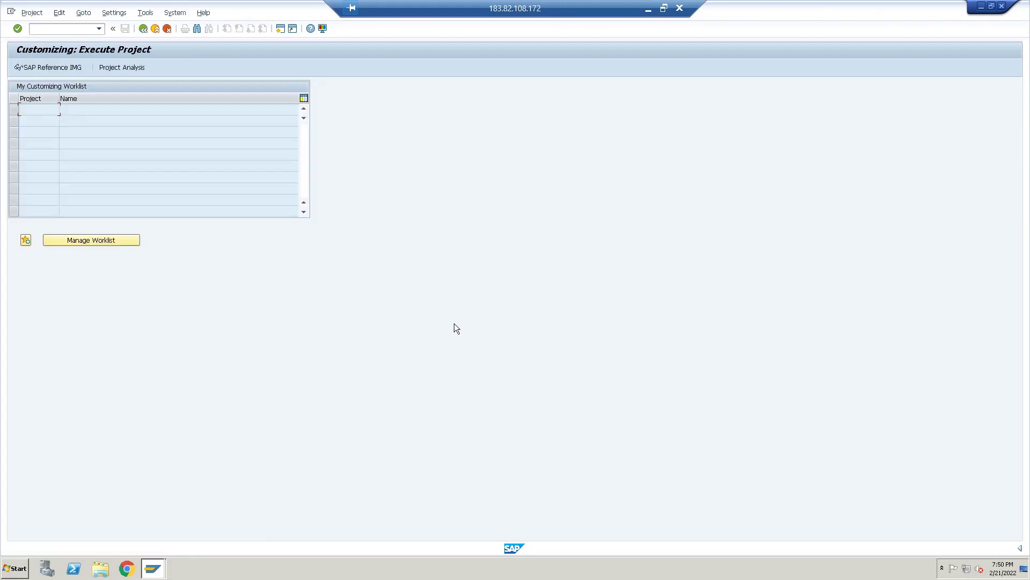
pyautogui.click(56, 69)
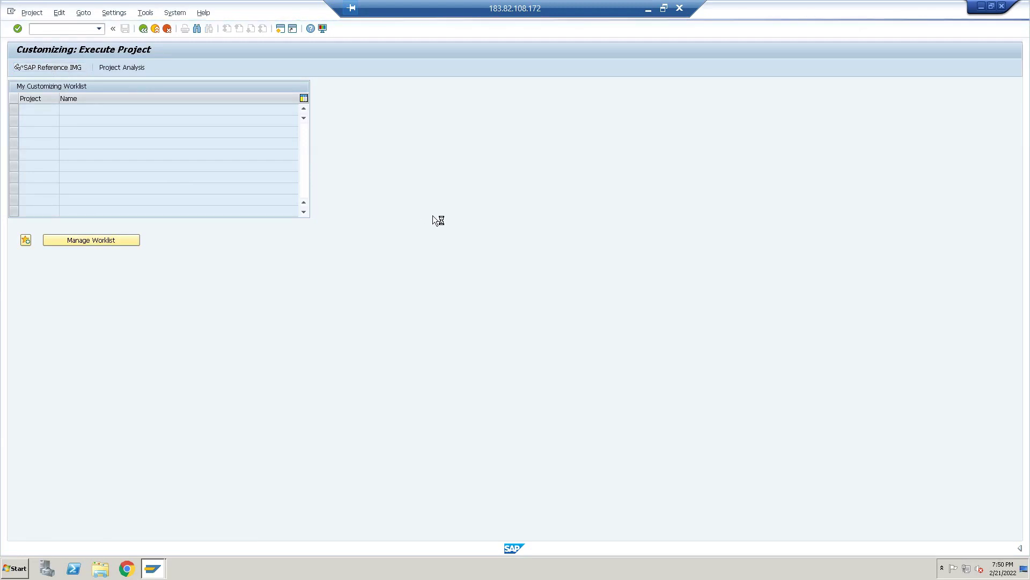
pyautogui.click(24, 203)
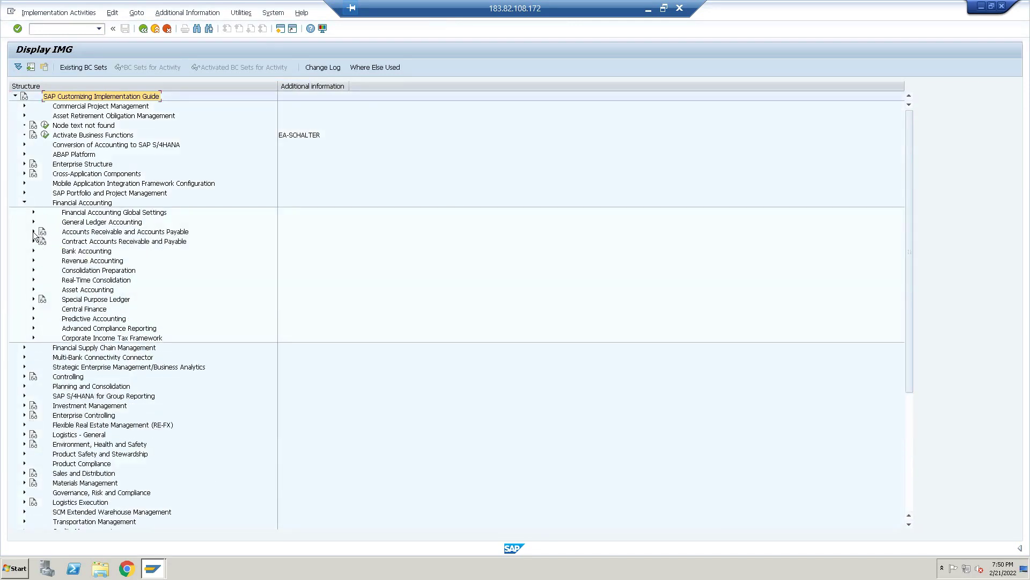
# Expand Accounts Receivable and Accounts Payable > Customer Accounts > Master Data > Preparations for Creating Customer Master Data
pyautogui.click(33, 232)
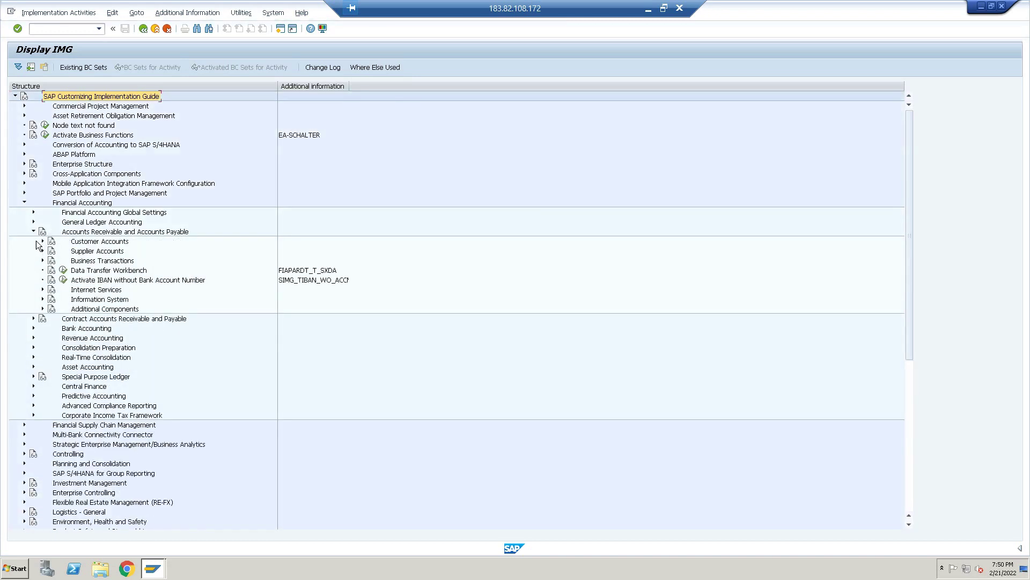
pyautogui.click(43, 241)
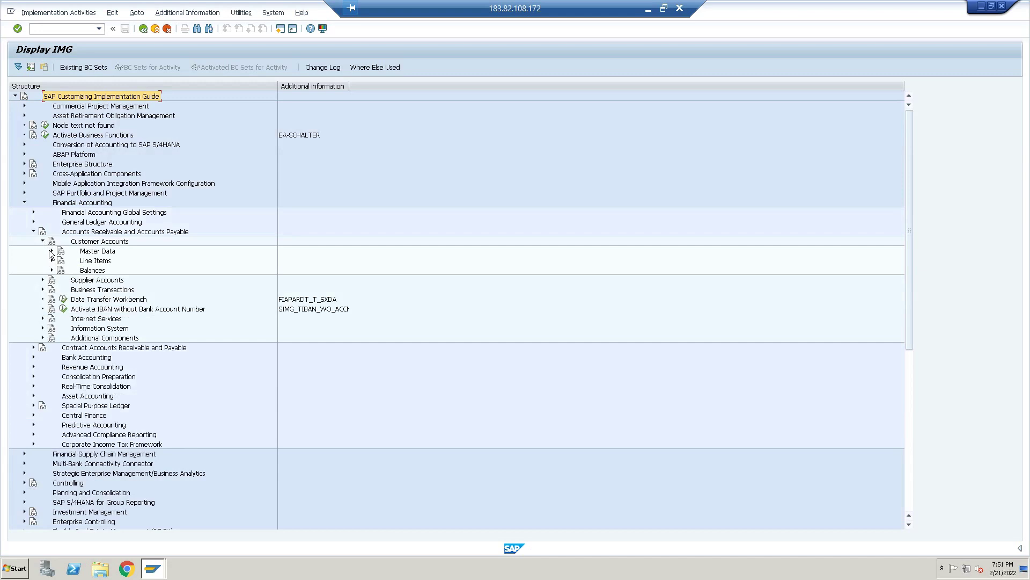
pyautogui.click(51, 250)
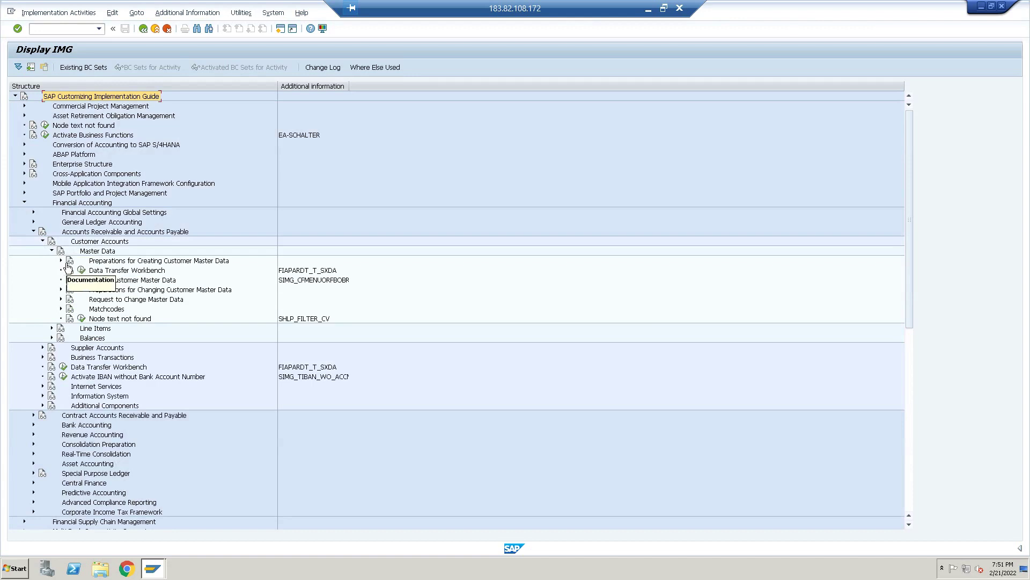
pyautogui.click(61, 260)
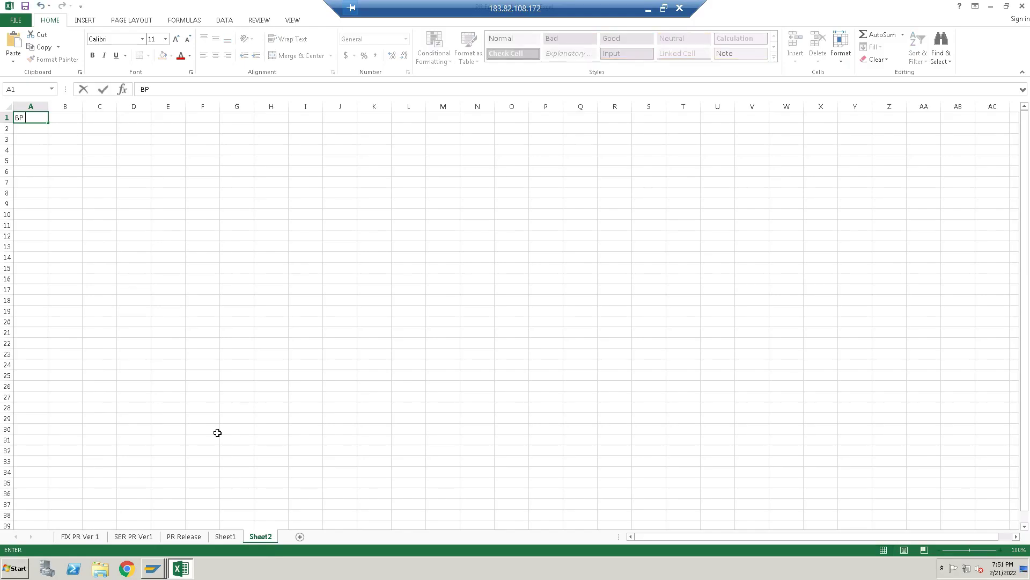
# Finish the Excel title 'BP Comnfiguration' in A1, then return to the SAP Display IMG window
pyautogui.write('Comnfiguration')
pyautogui.press('Return')
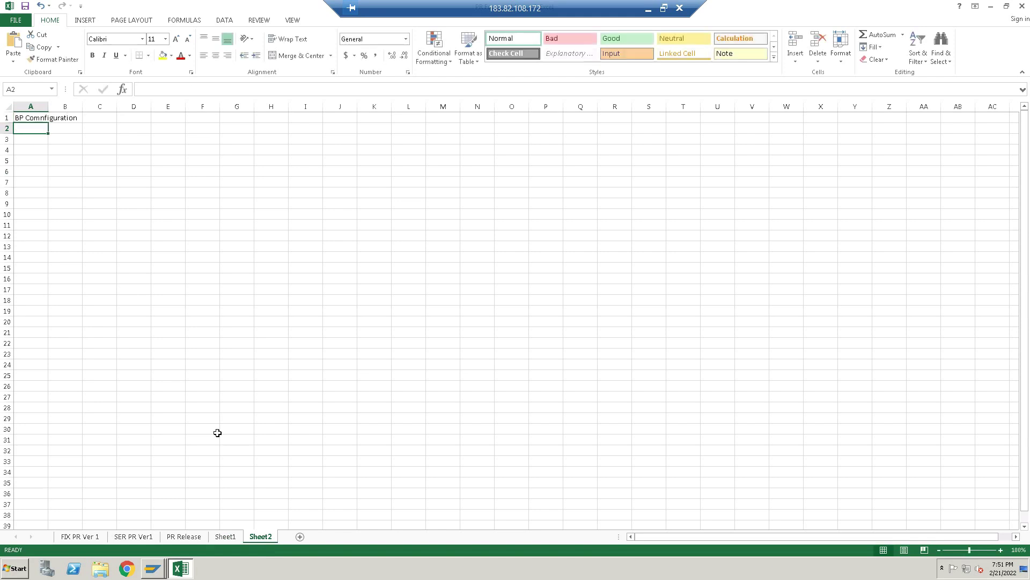
pyautogui.moveTo(157, 569)
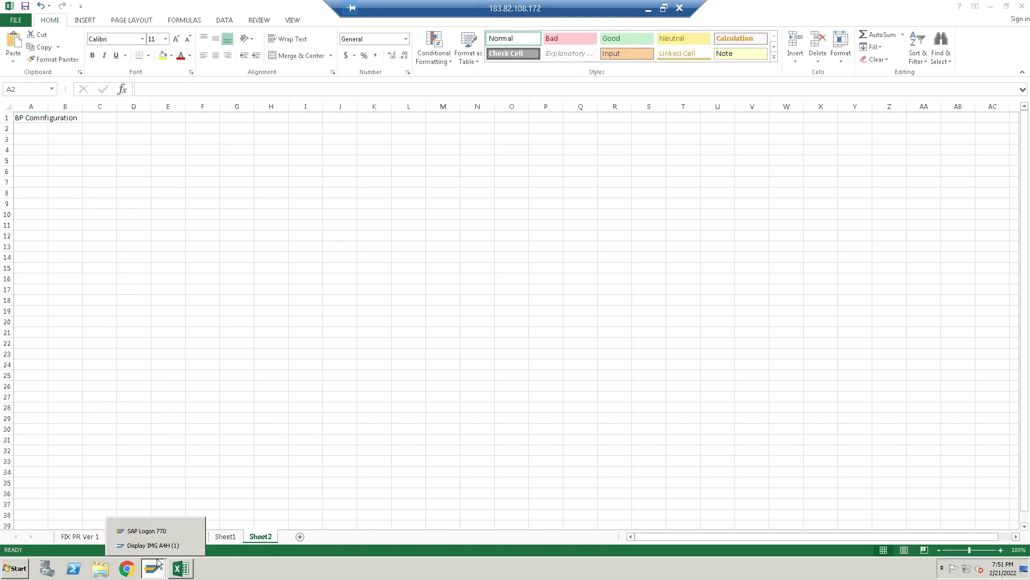
pyautogui.click(169, 543)
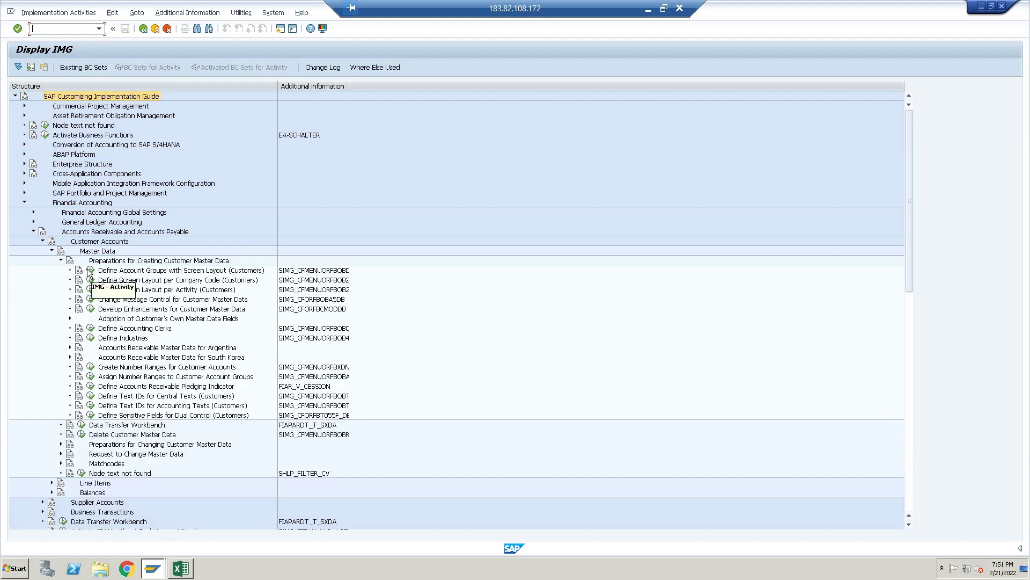
# Decline the locked account group settings, then delete all 38 locks via SM12 in a new session
pyautogui.click(89, 271)
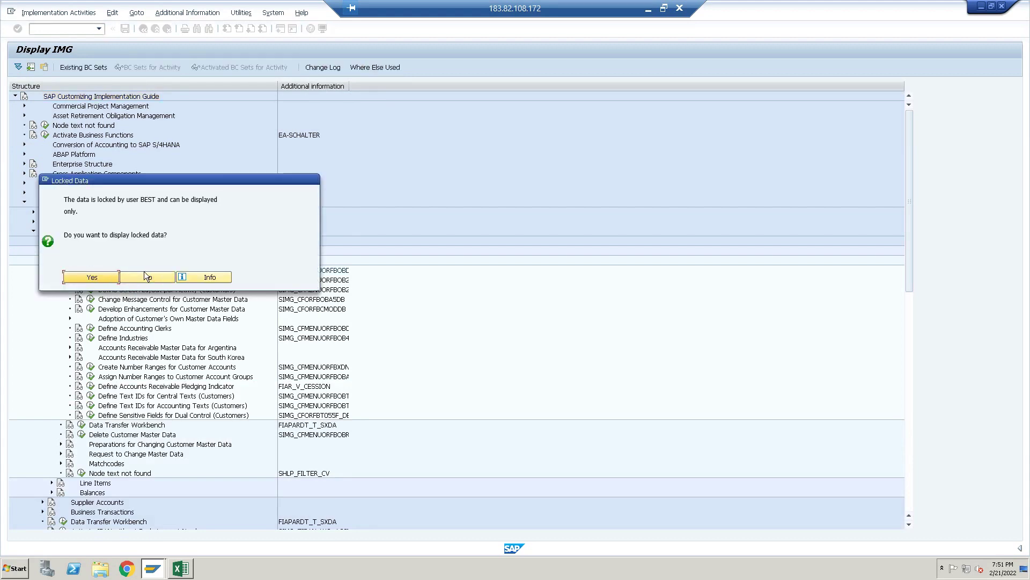
pyautogui.click(143, 275)
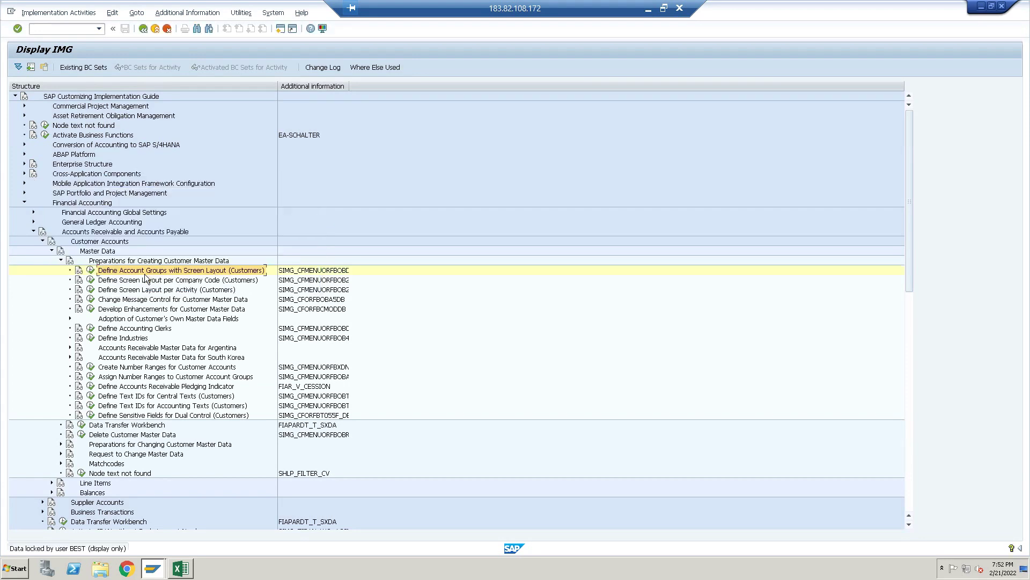
pyautogui.click(280, 29)
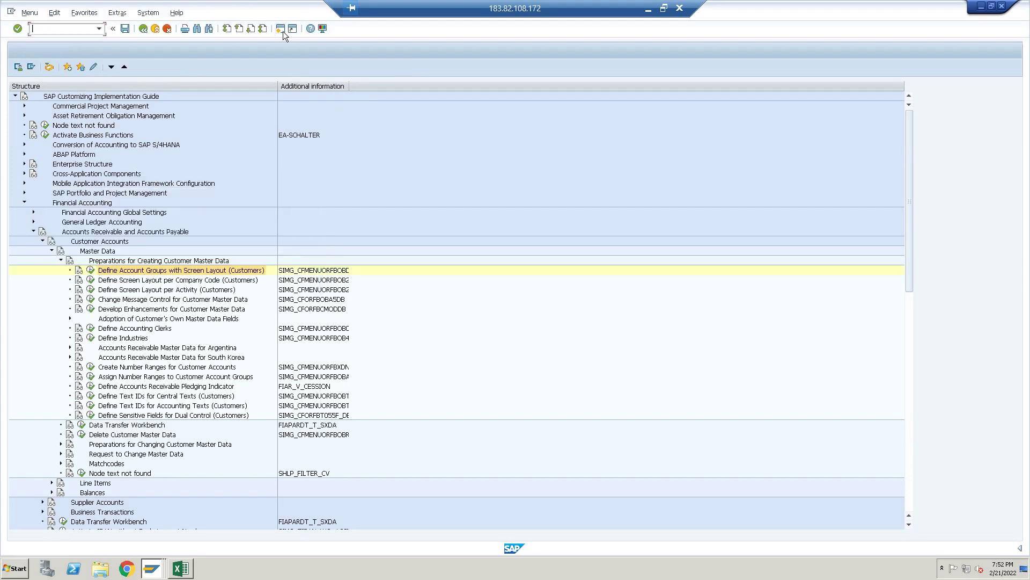
pyautogui.write('sm12')
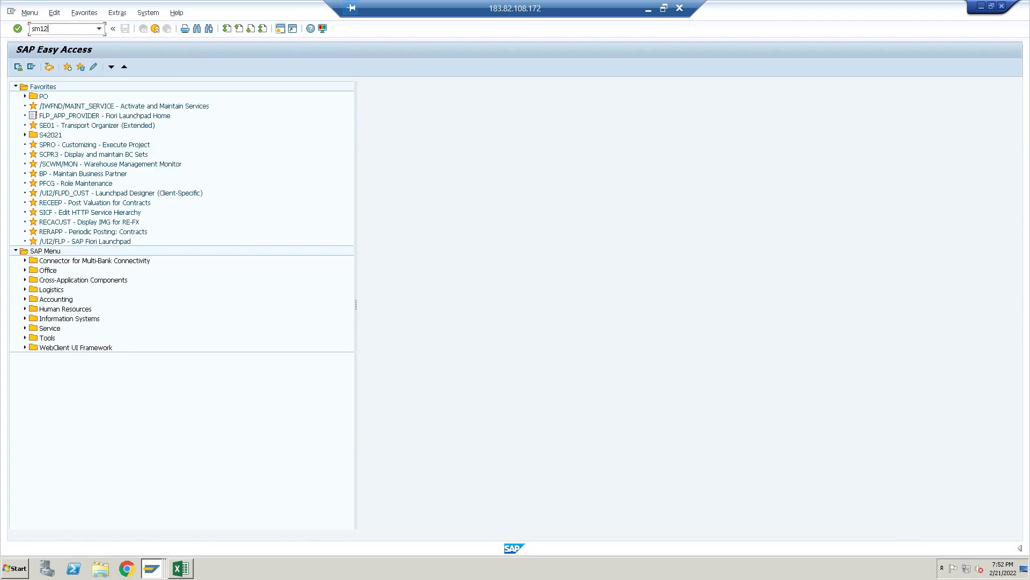
pyautogui.press('Return')
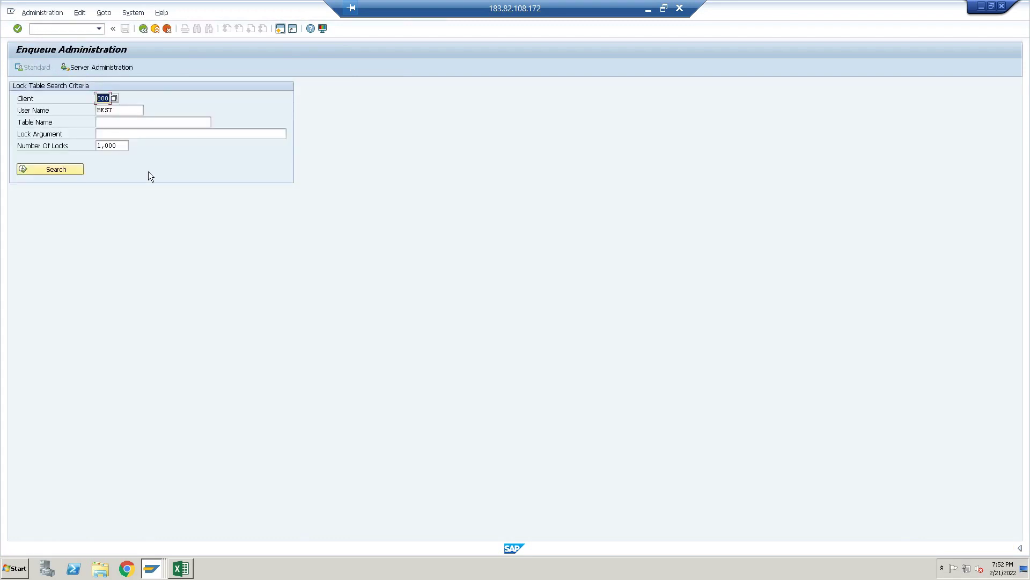
pyautogui.click(56, 168)
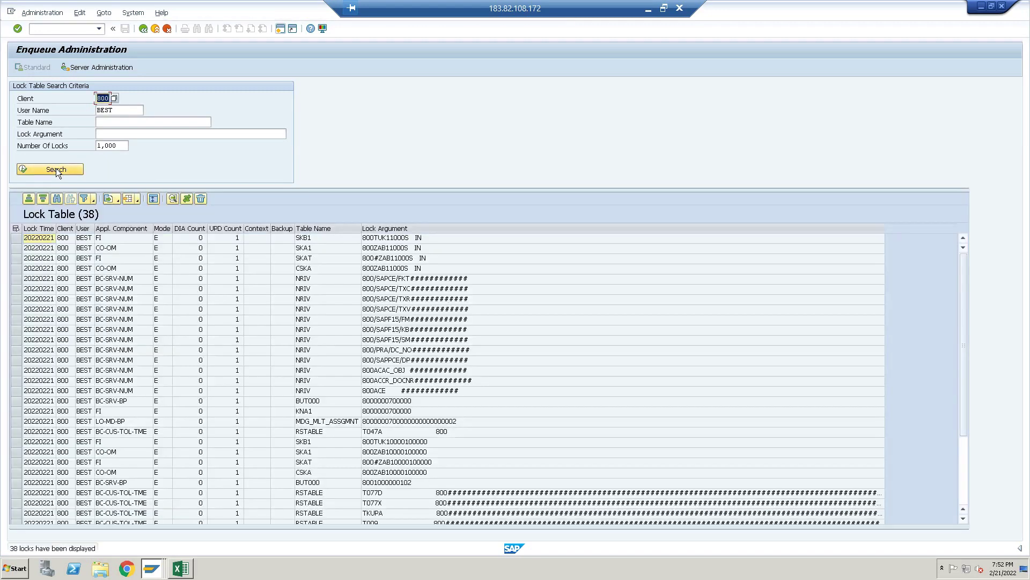
pyautogui.click(15, 228)
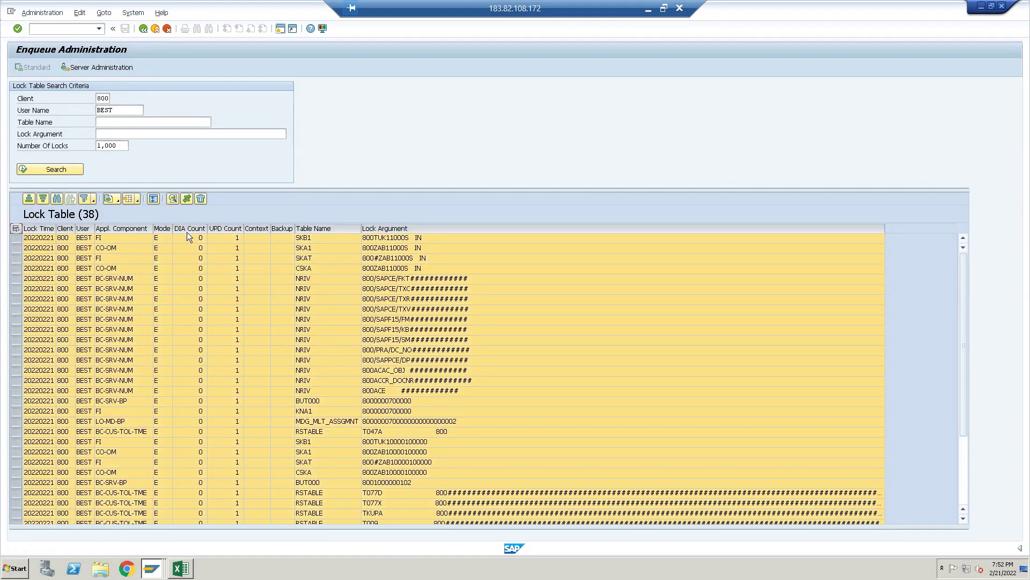
pyautogui.click(206, 199)
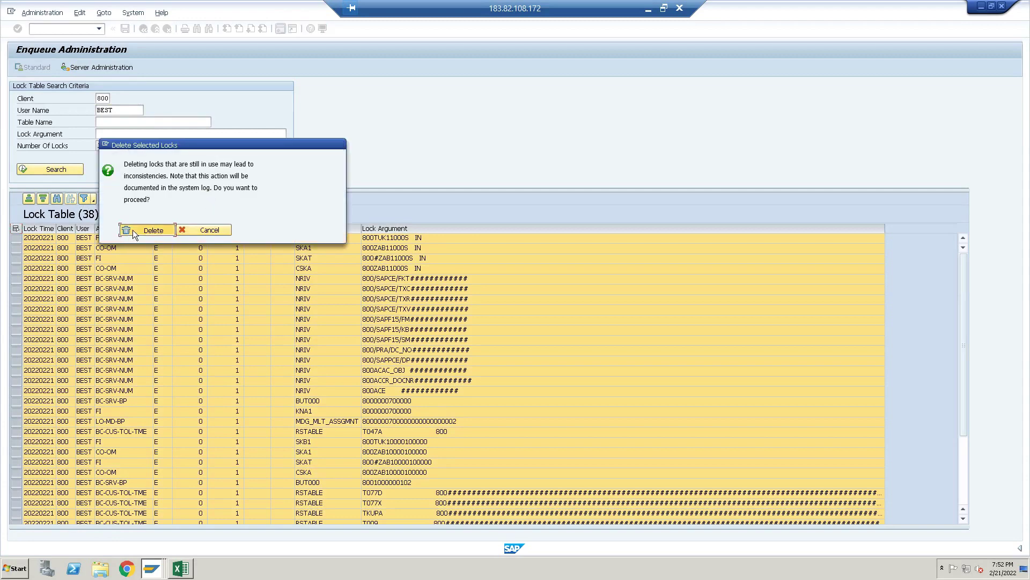
pyautogui.click(133, 229)
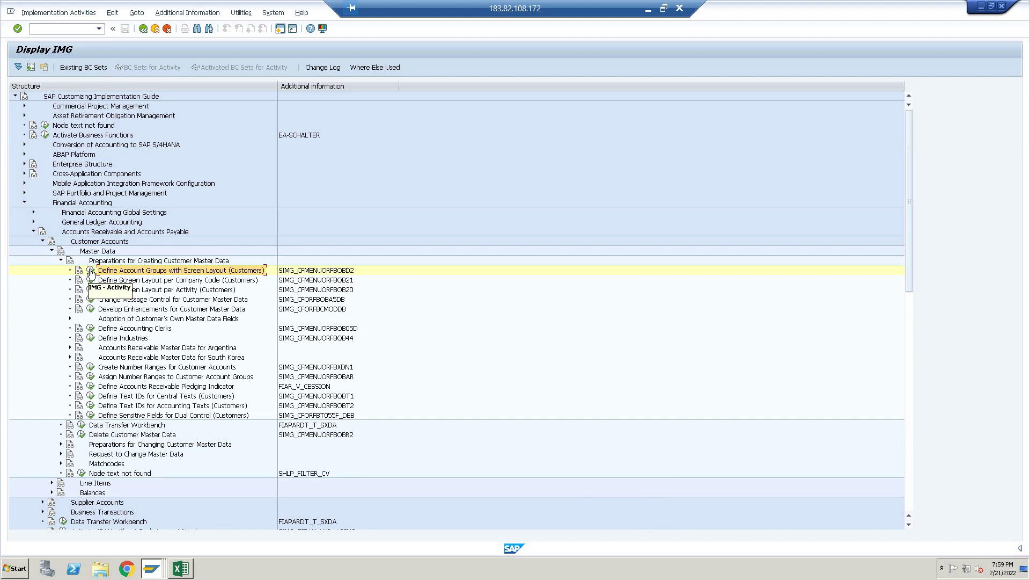
# Start a new entry in Define Account Groups with Screen Layout (Customers), then switch to the Excel notes
pyautogui.click(91, 271)
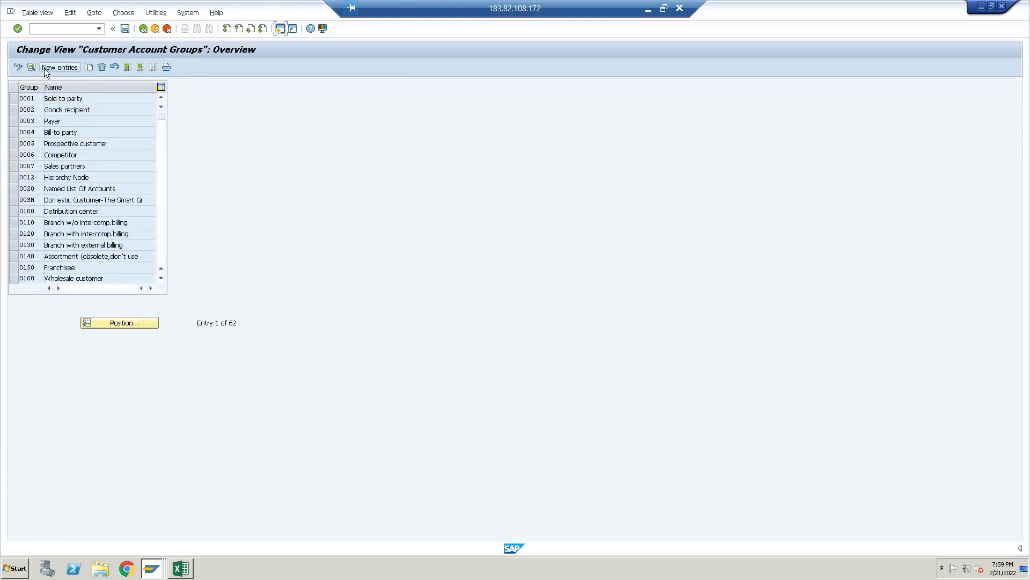
pyautogui.click(52, 66)
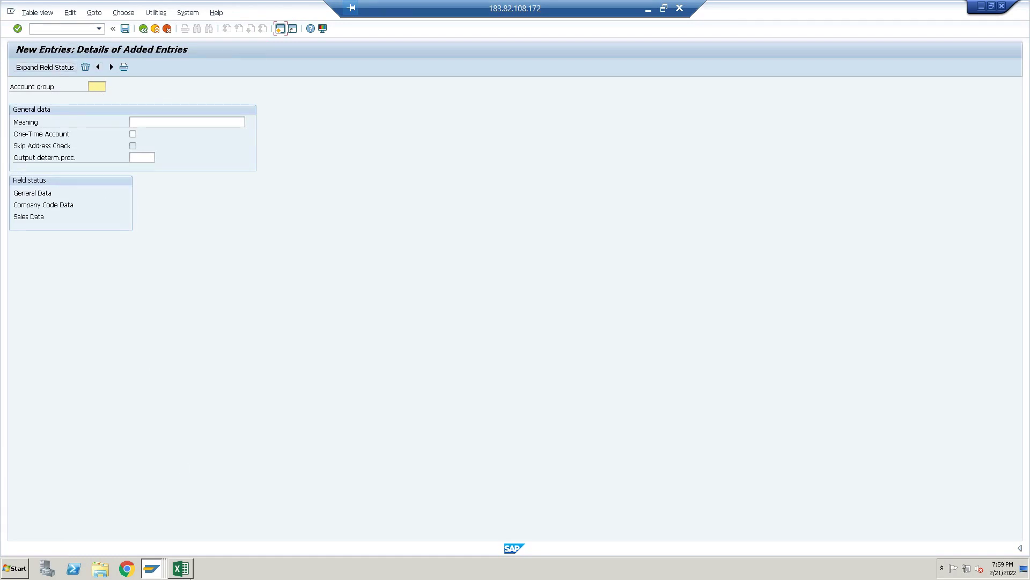
pyautogui.click(187, 576)
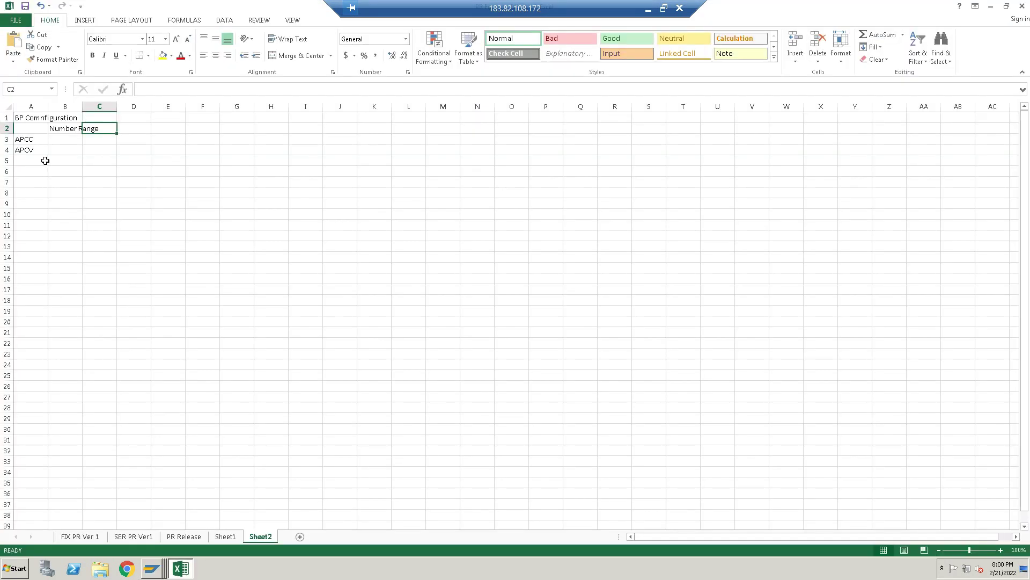
# Enter 'Customer' in B3 beside APCC and 'Vendor' in B4 beside APCV
pyautogui.click(31, 139)
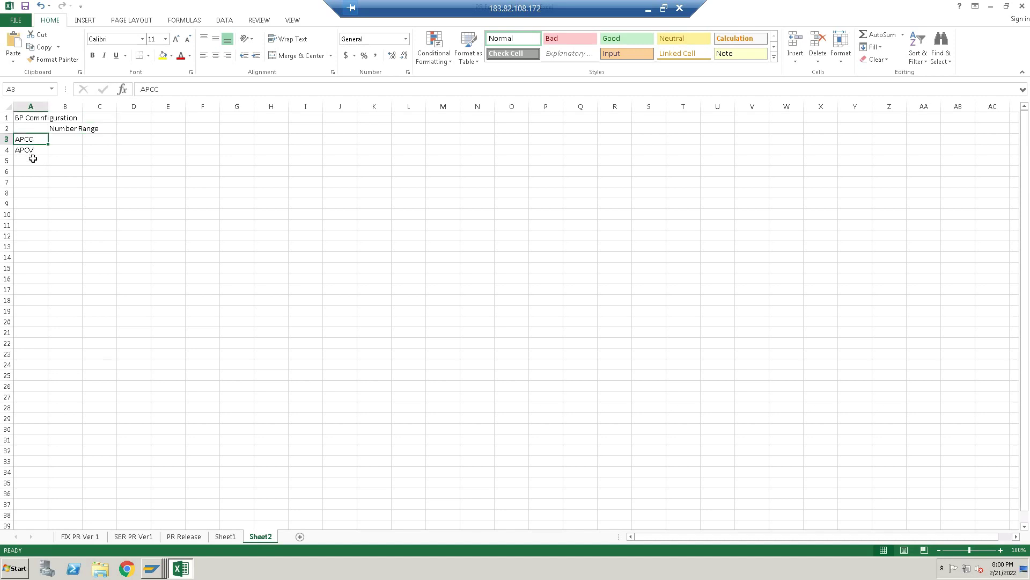
pyautogui.click(32, 150)
pyautogui.click(79, 140)
pyautogui.write('Cus')
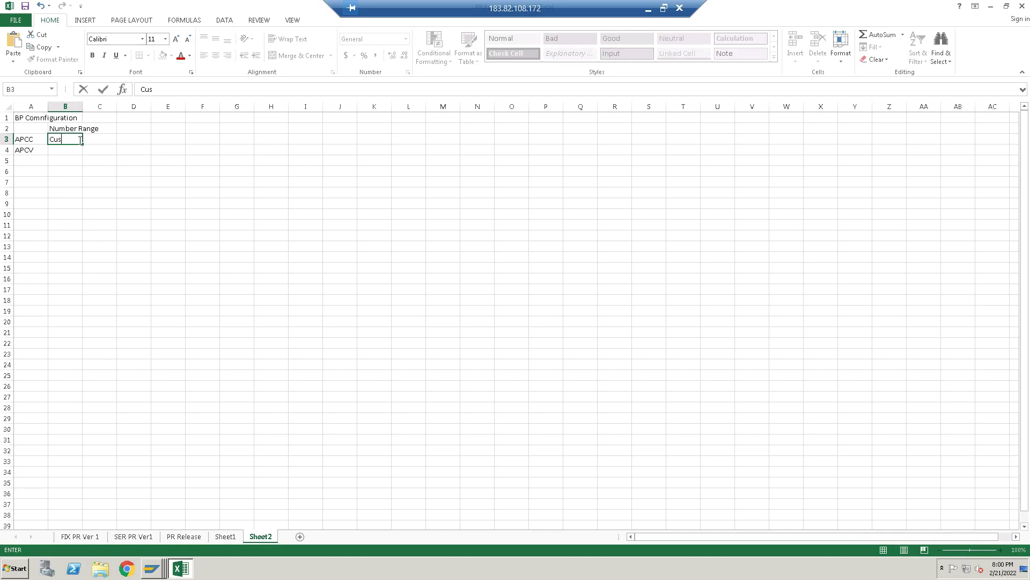
pyautogui.write('tomer')
pyautogui.press('Return')
pyautogui.write('Vendor')
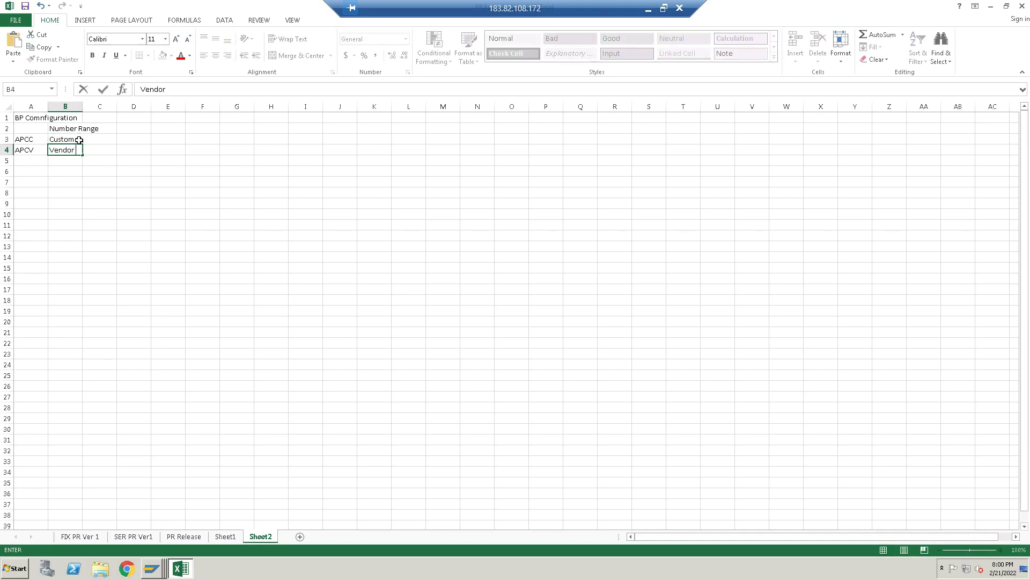
pyautogui.press('Tab')
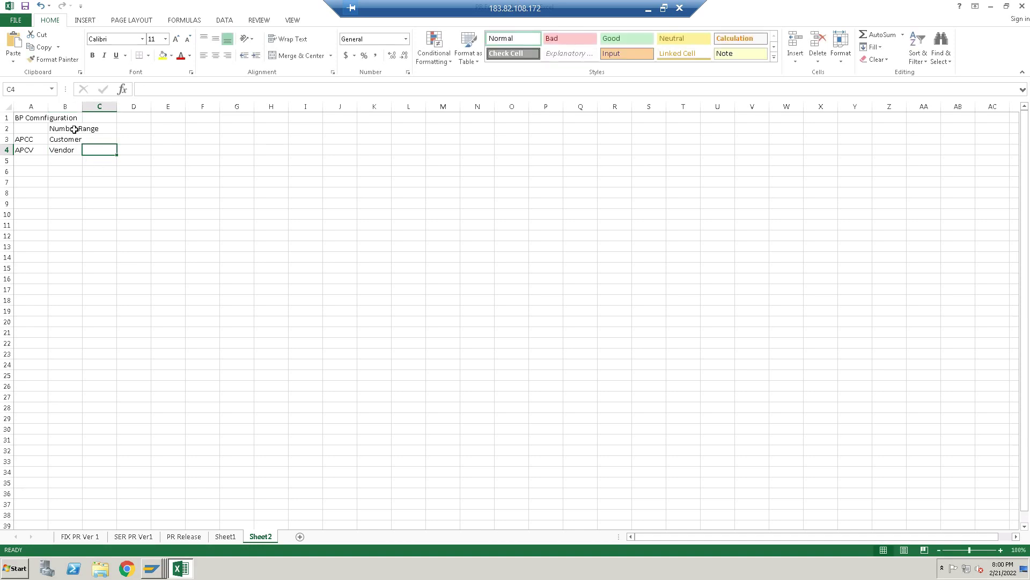
# Clear the Number Range heading from B2 and return to the SAP New Entries window
pyautogui.click(72, 126)
pyautogui.press('Delete')
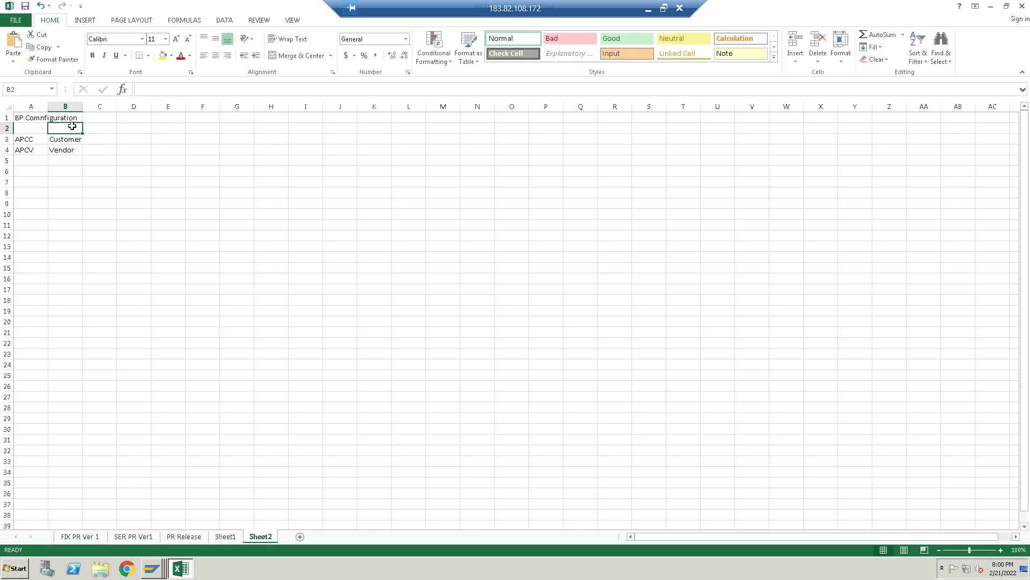
pyautogui.click(26, 139)
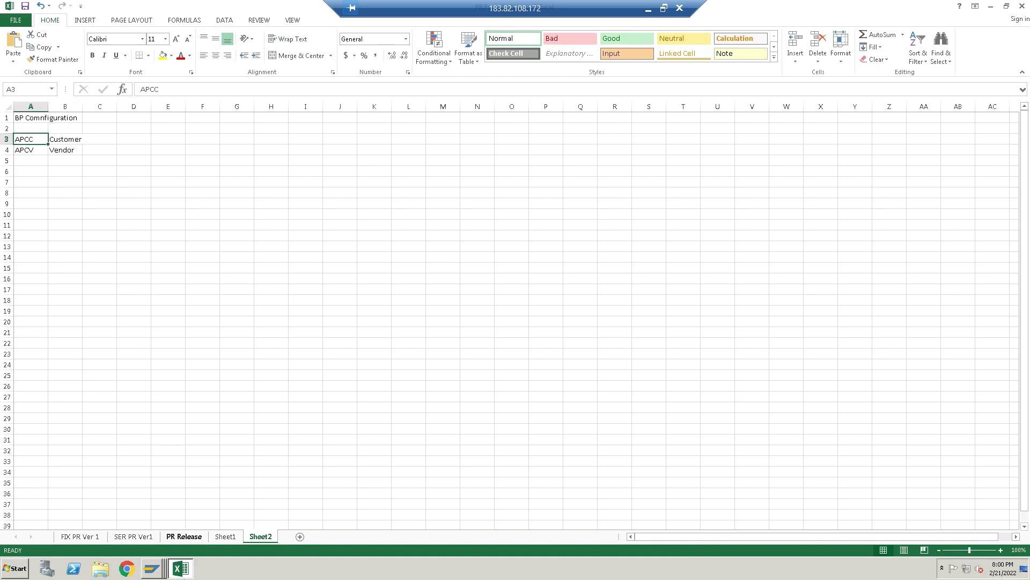
pyautogui.click(154, 570)
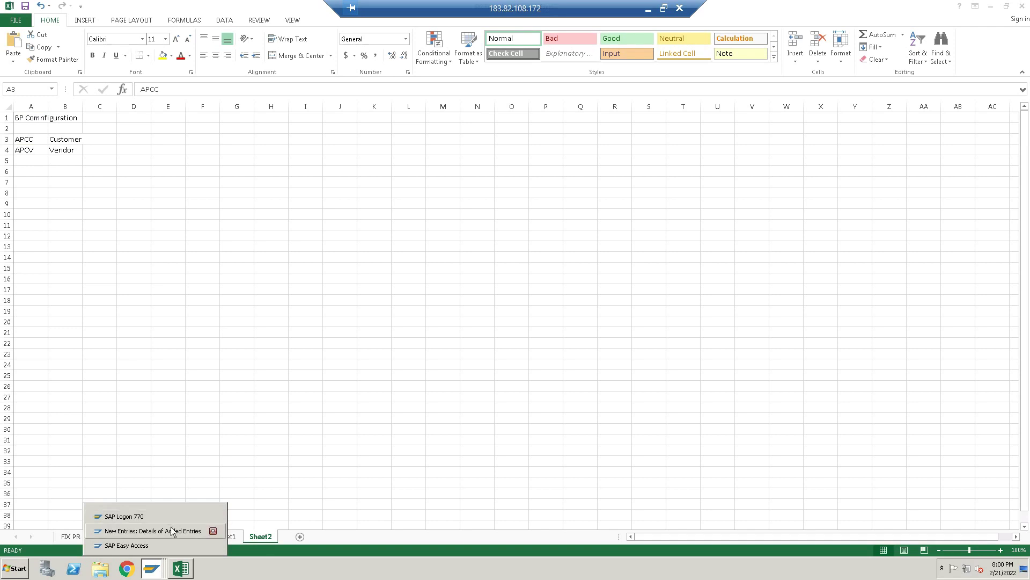
pyautogui.click(170, 531)
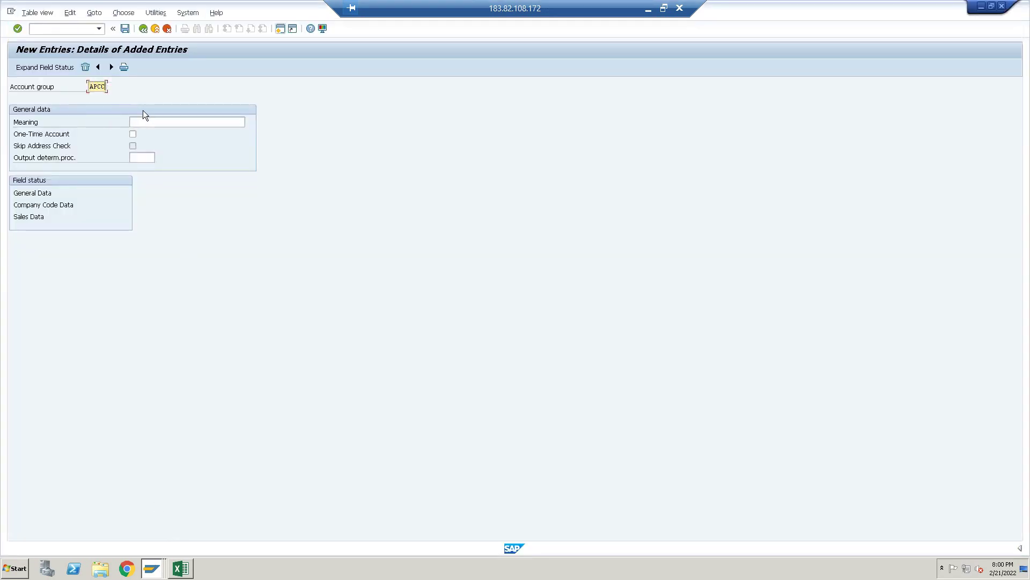
# Set the APCC account group's meaning to 'Customer Account for APCC' and save with Ctrl+S
pyautogui.click(163, 122)
pyautogui.write('Cusd')
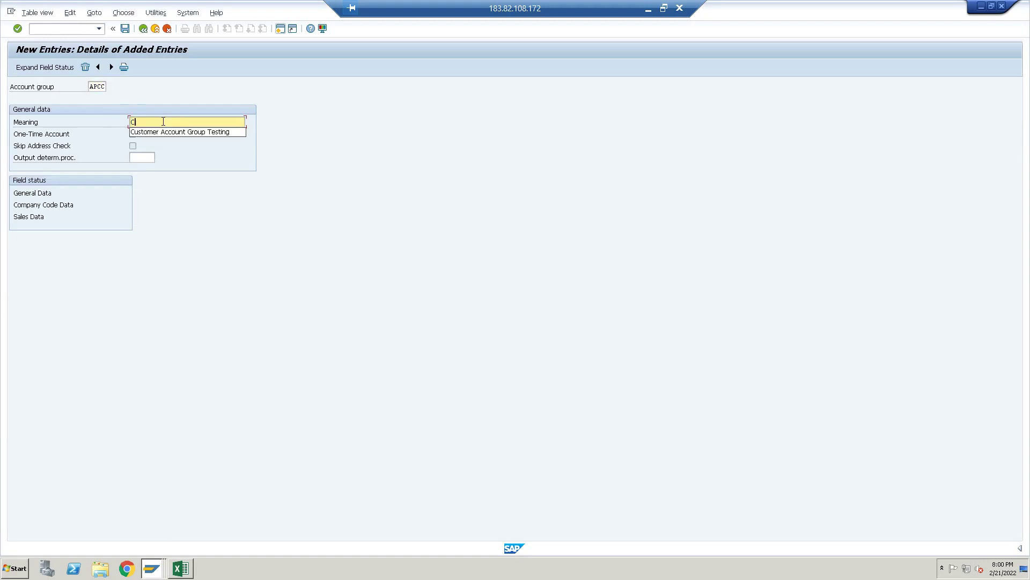
pyautogui.press('BackSpace')
pyautogui.press('Down')
pyautogui.press('Return')
pyautogui.press('BackSpace')
pyautogui.press('BackSpace')
pyautogui.press('BackSpace')
pyautogui.press('BackSpace')
pyautogui.write('for APCC')
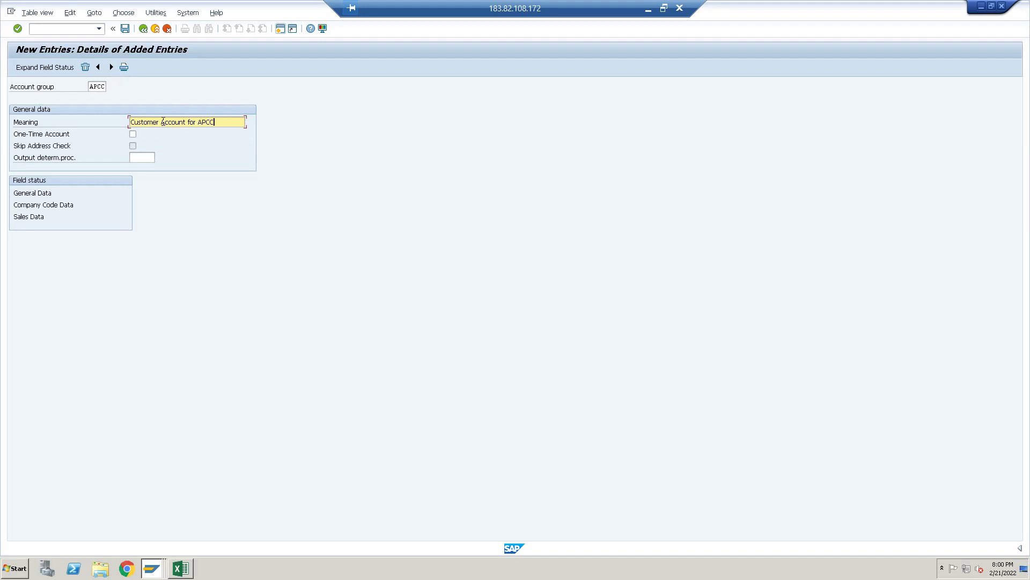
pyautogui.press('Return')
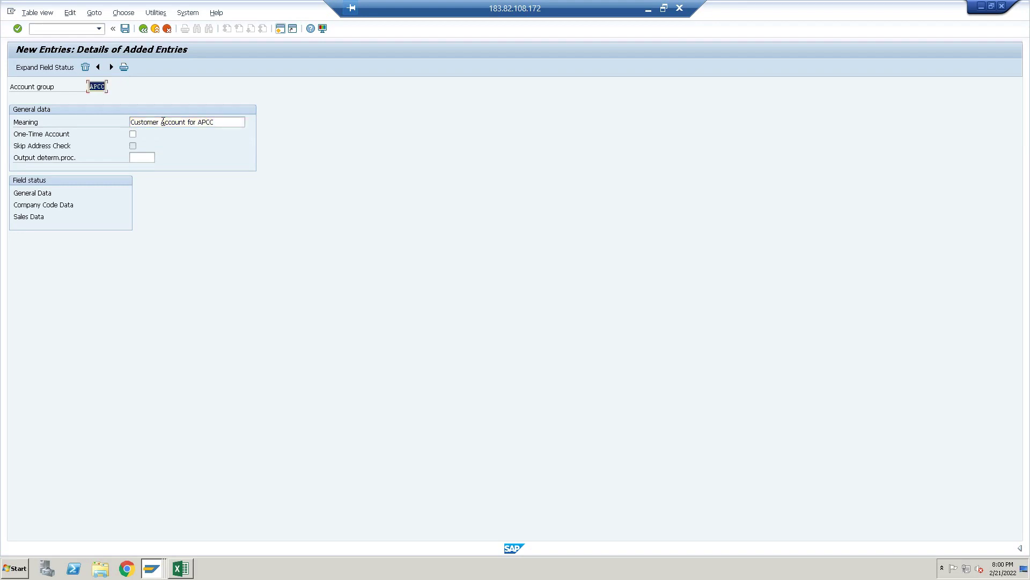
pyautogui.hotkey('ctrl', 's')
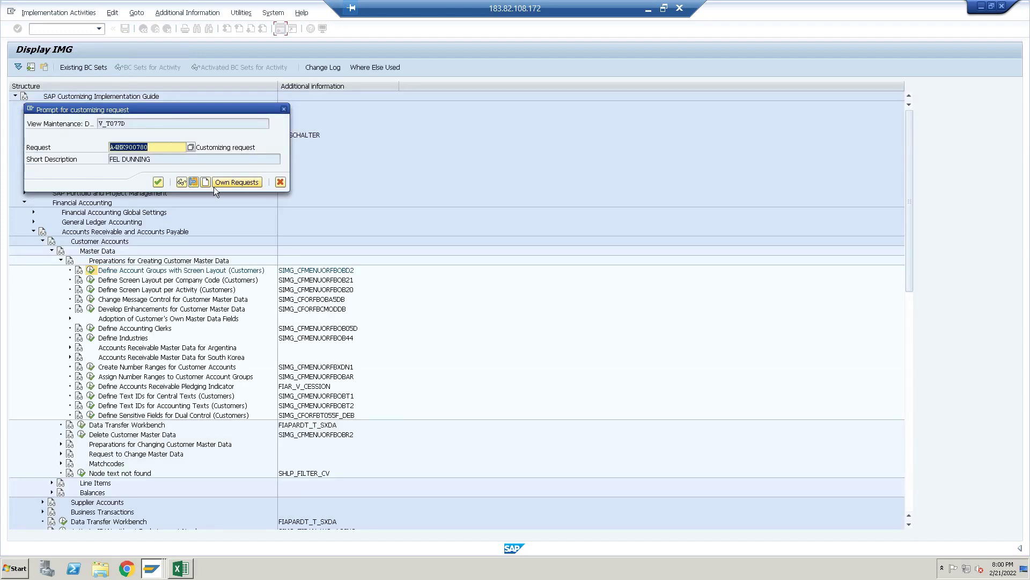
# Save APCC under the AUDI INDIA request found in Own Requests, then go back to the IMG tree
pyautogui.click(218, 183)
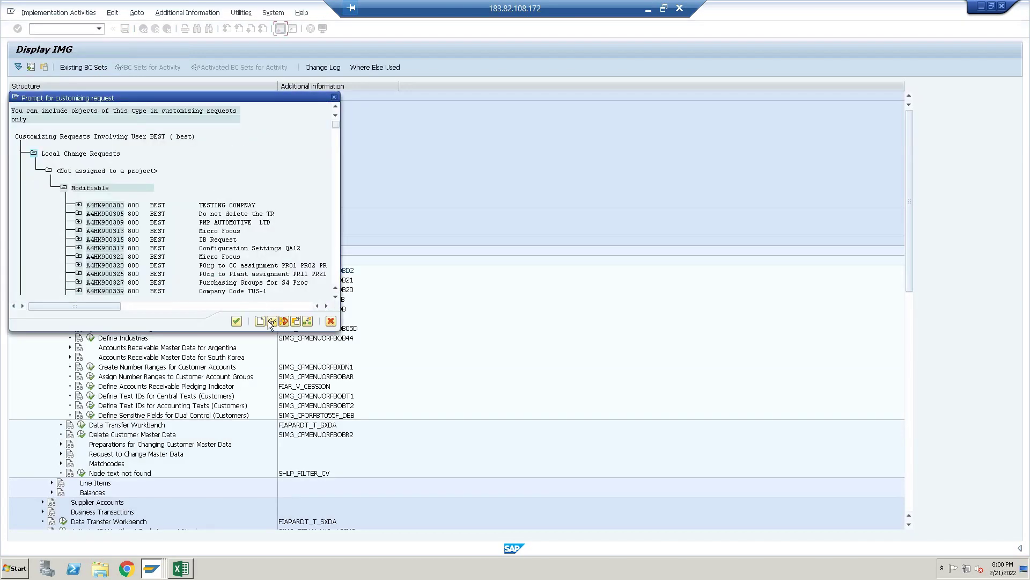
pyautogui.click(270, 321)
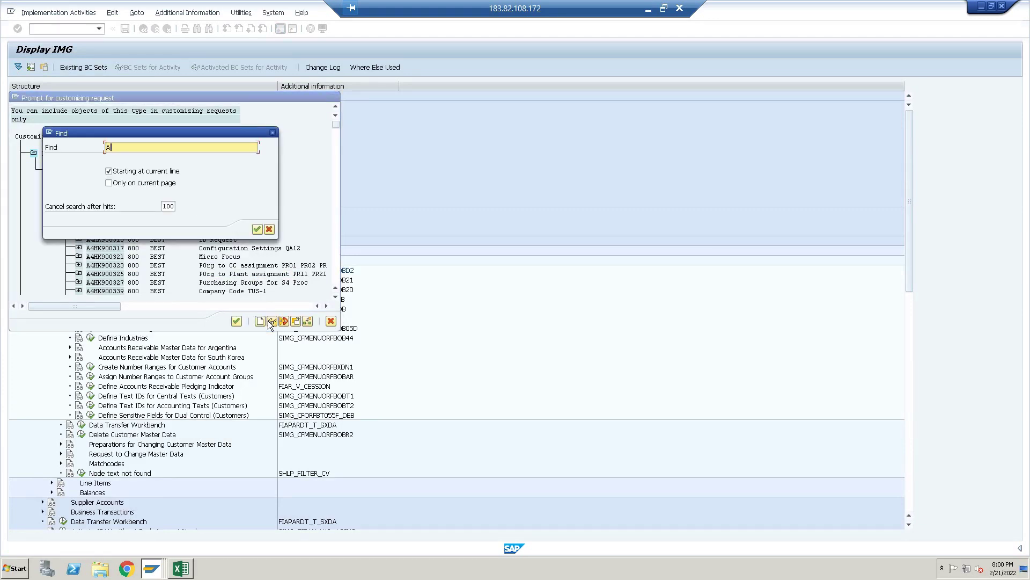
pyautogui.write('AUDI')
pyautogui.press('Return')
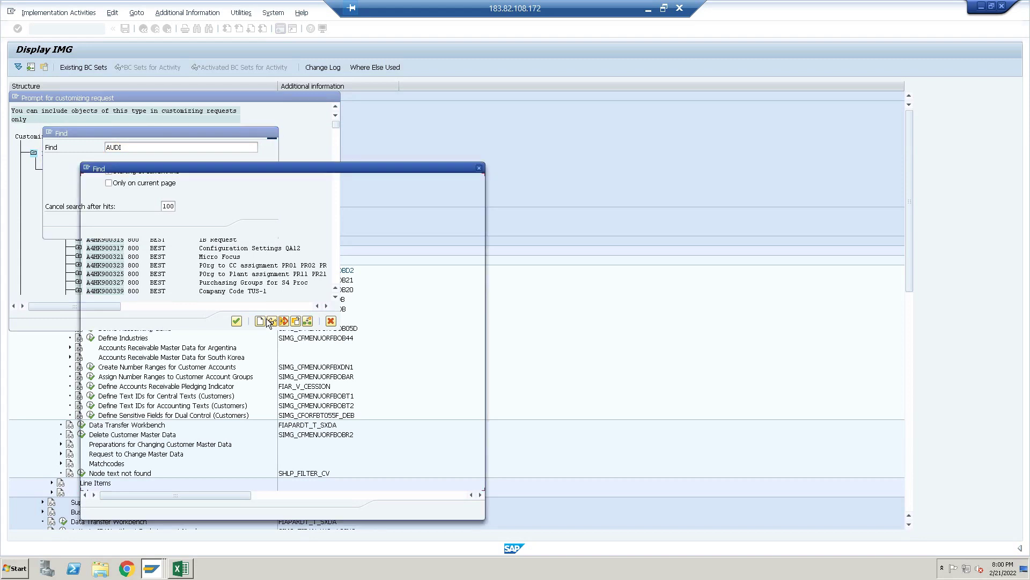
pyautogui.doubleClick(174, 197)
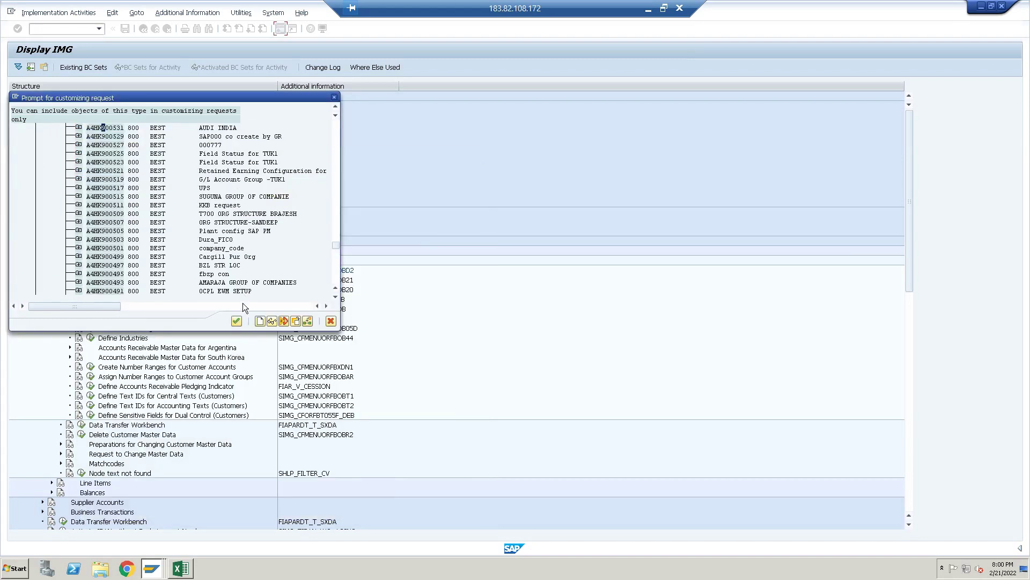
pyautogui.click(236, 321)
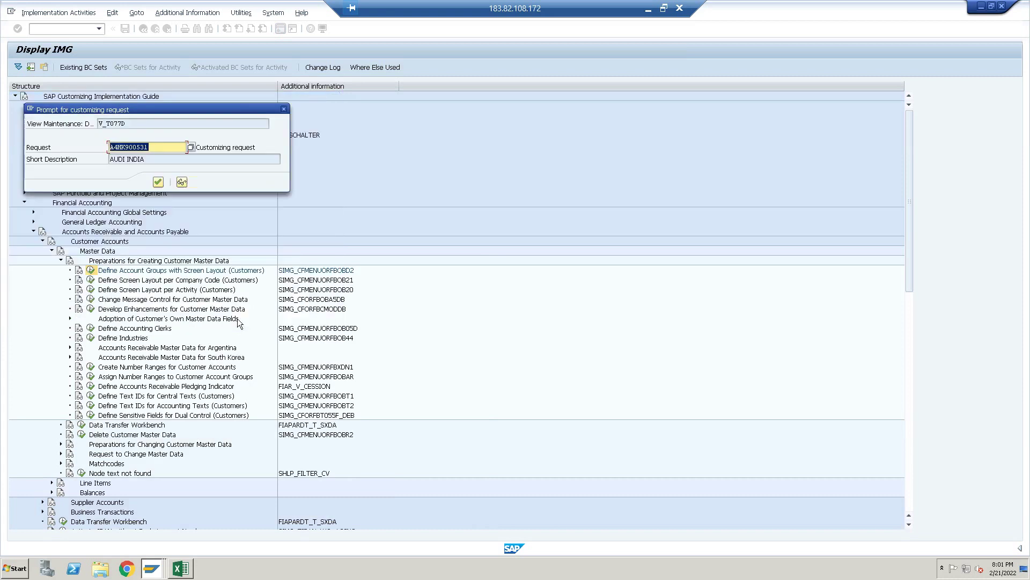
pyautogui.click(156, 182)
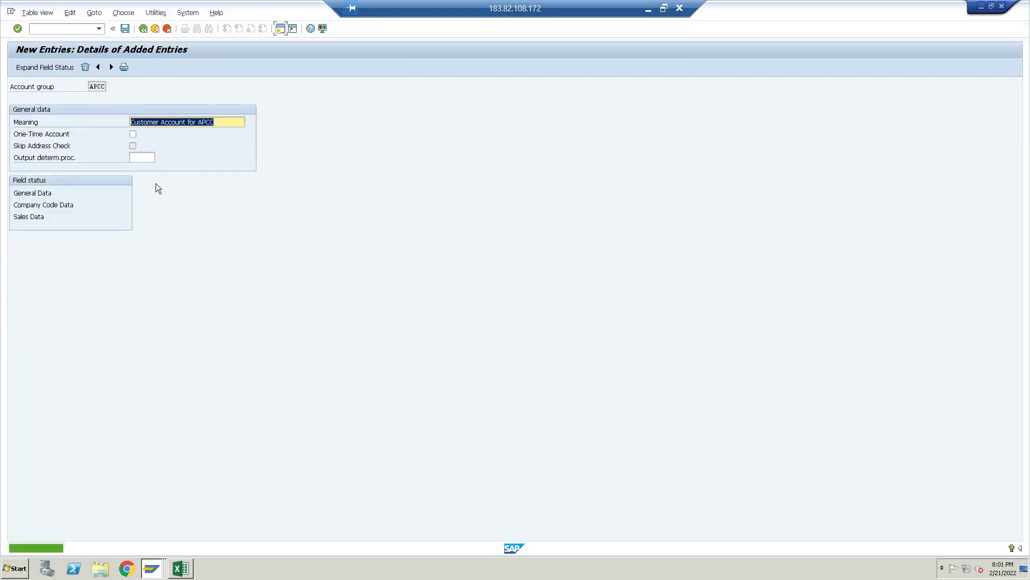
pyautogui.click(146, 32)
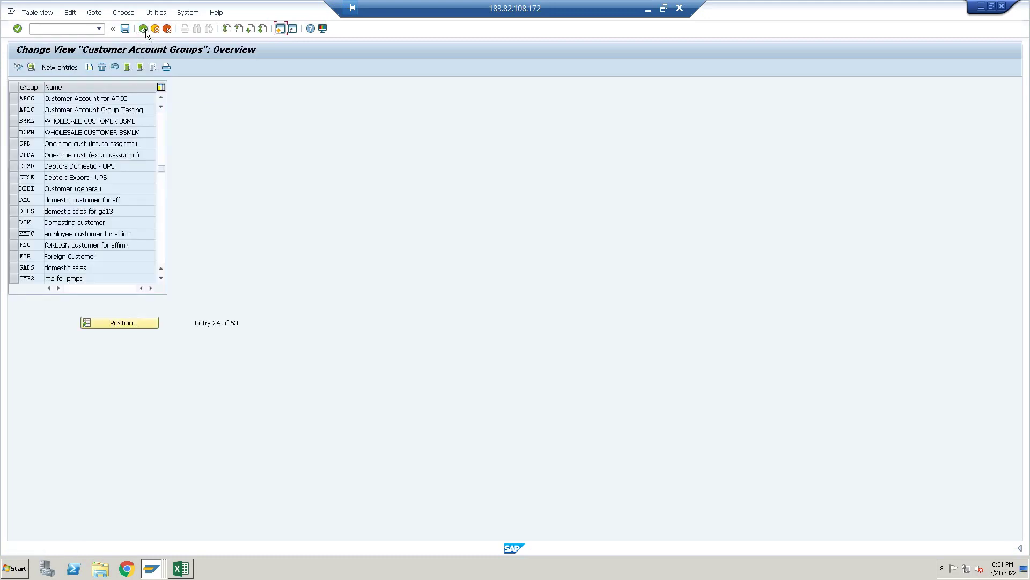
pyautogui.click(145, 32)
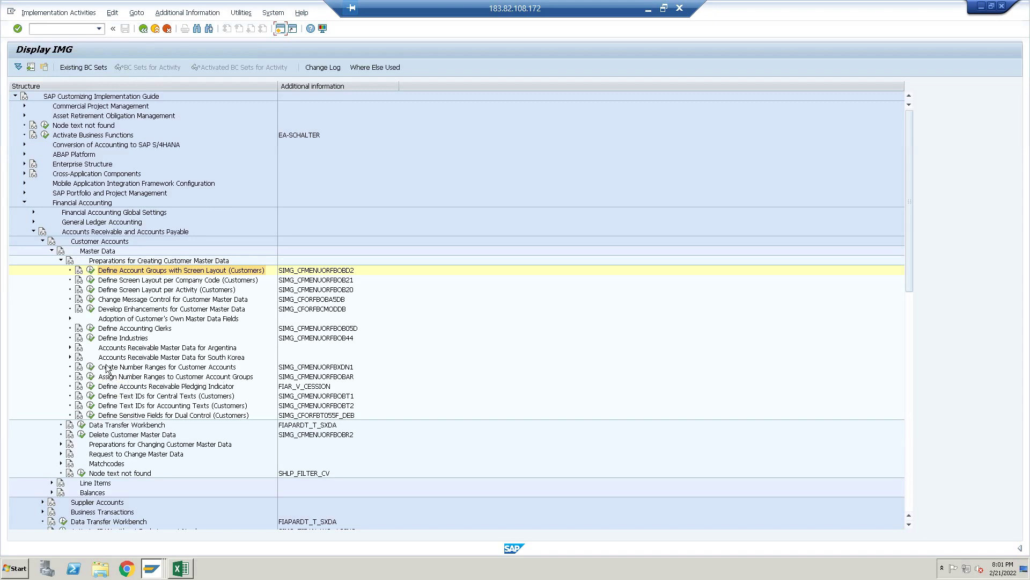
# Open Create Number Ranges for Customer Accounts and put the DEBITOR intervals into change mode
pyautogui.click(90, 367)
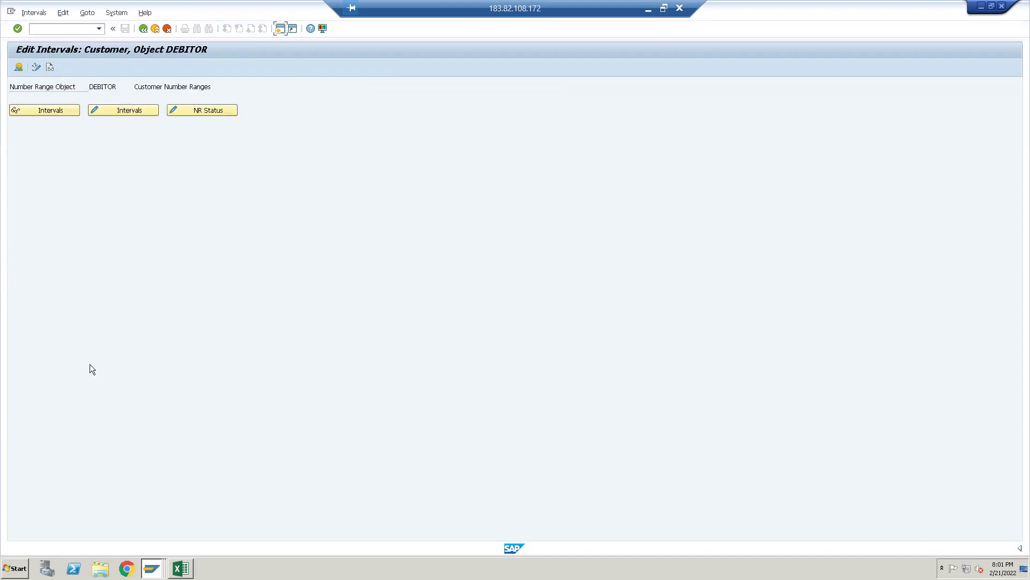
pyautogui.click(123, 111)
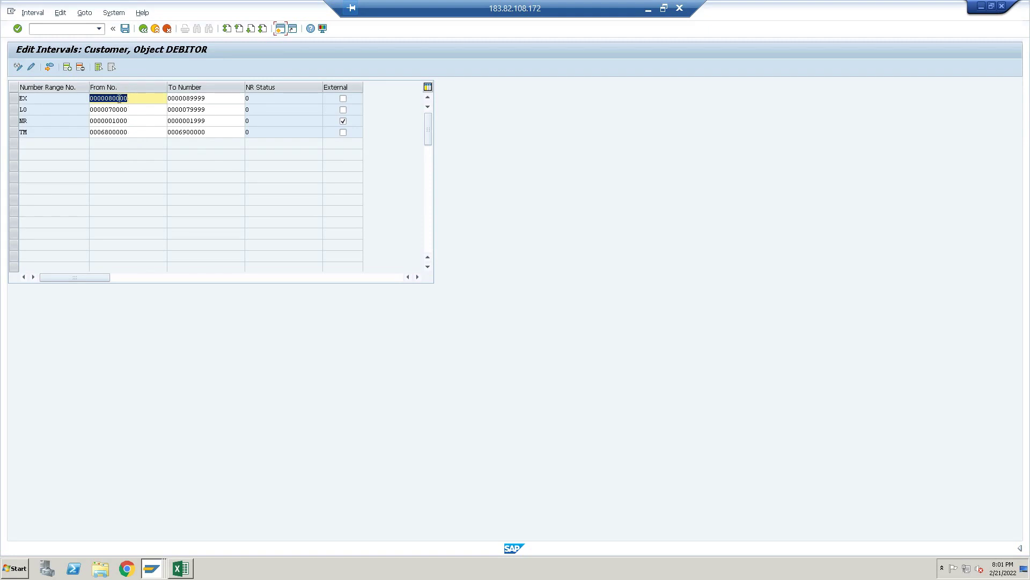
pyautogui.click(70, 68)
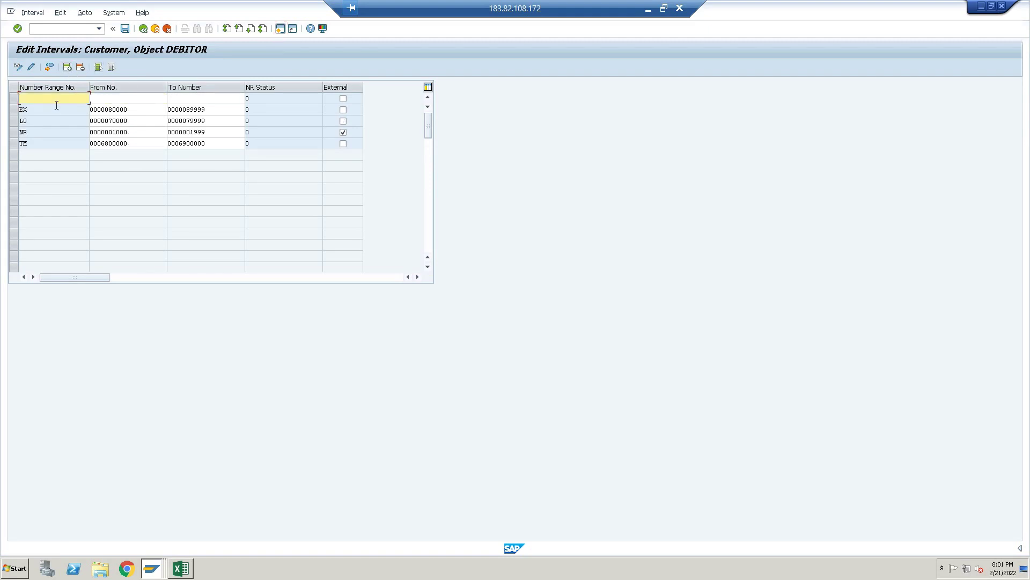
pyautogui.write('08')
pyautogui.press('BackSpace')
pyautogui.write('2')
pyautogui.press('Tab')
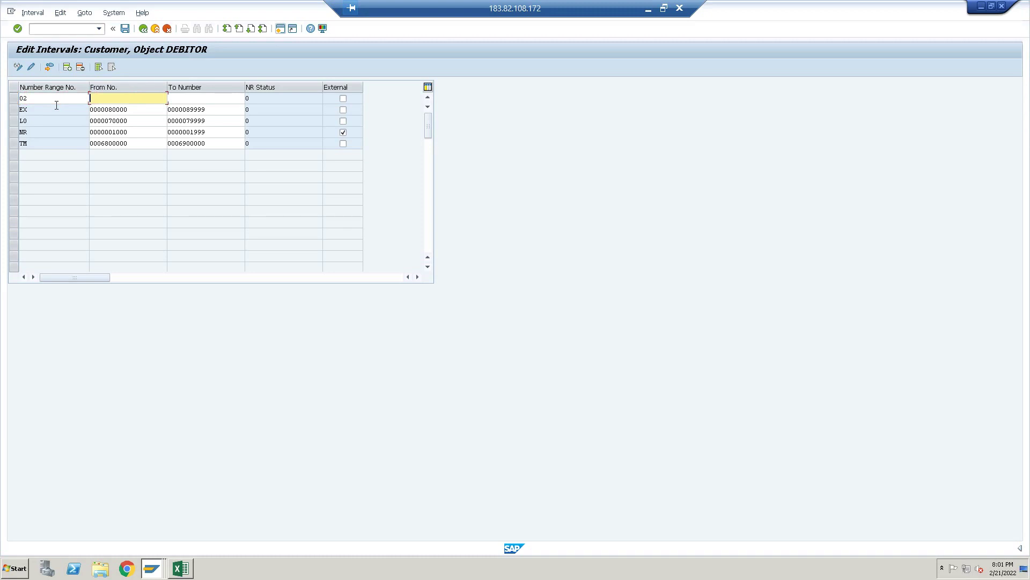
pyautogui.write('00')
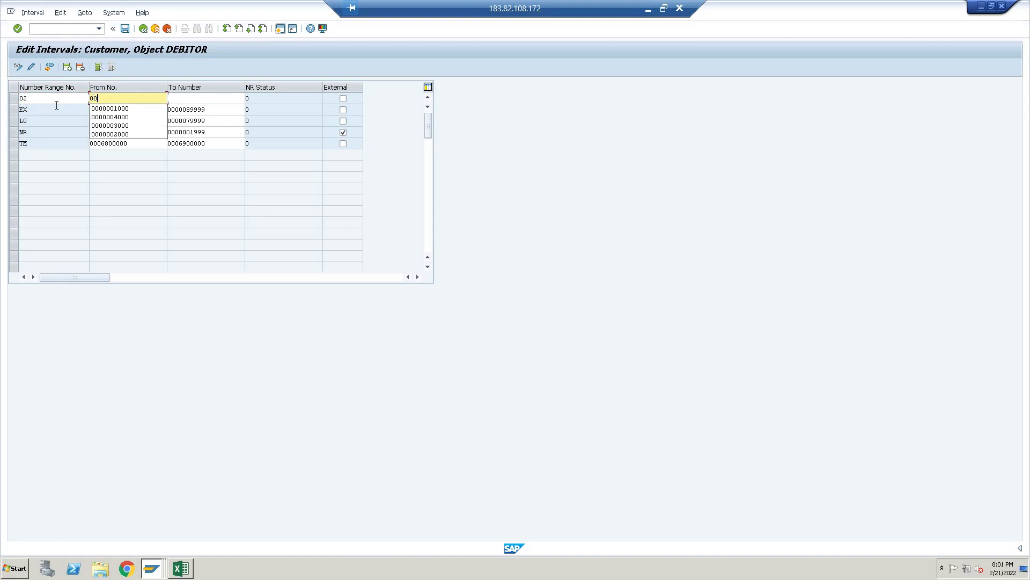
pyautogui.write('20000000')
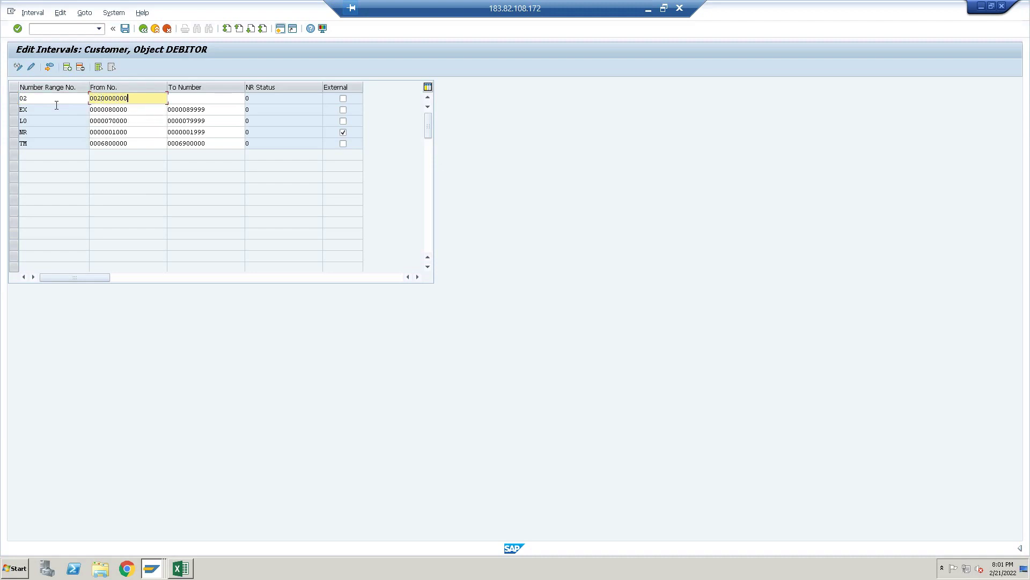
pyautogui.press('Tab')
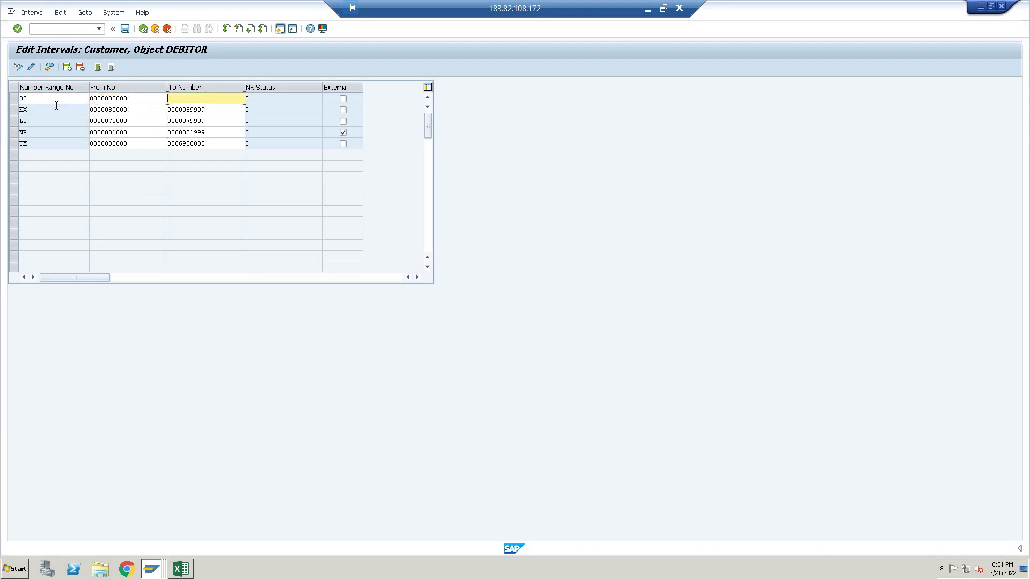
pyautogui.write('0029999999')
pyautogui.click(344, 98)
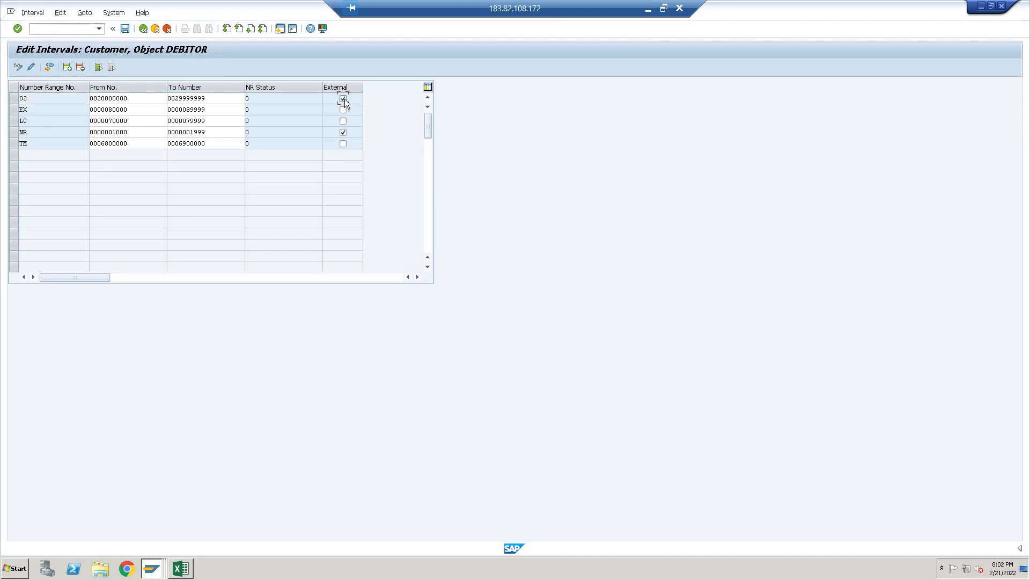
# Save the new interval, acknowledge the transport notice, and exit to the customizing tree
pyautogui.hotkey('ctrl', 's')
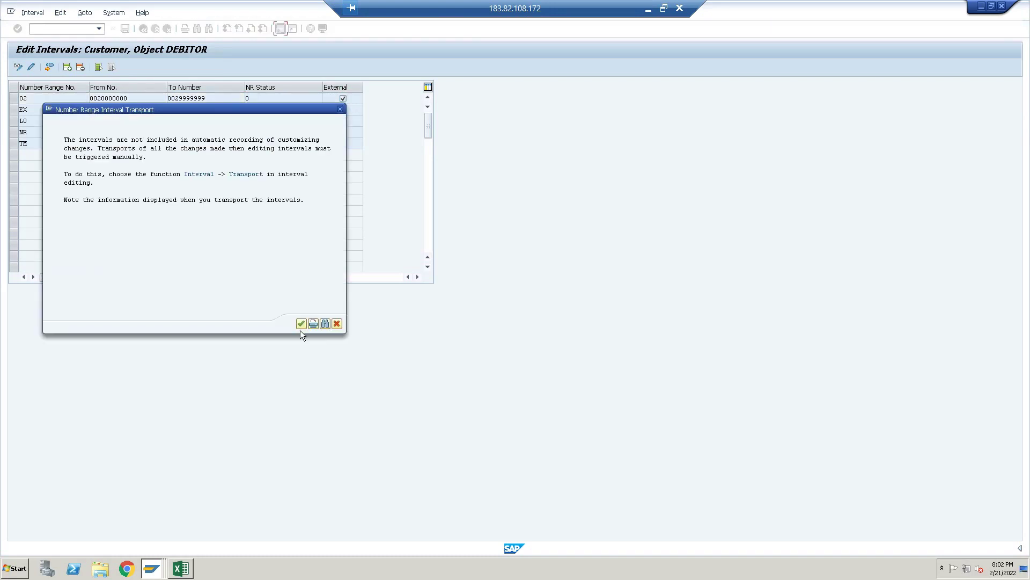
pyautogui.click(300, 323)
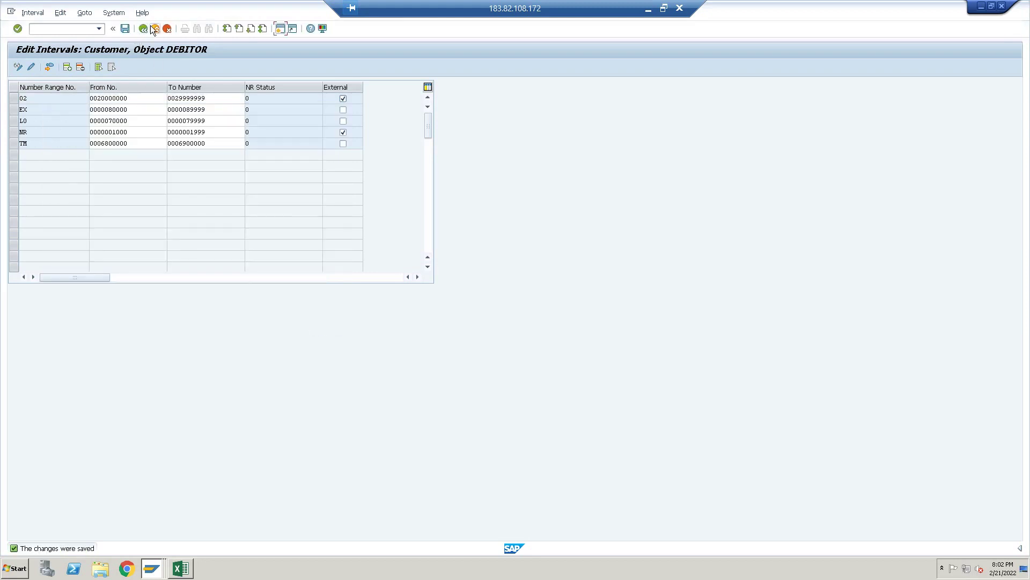
pyautogui.click(154, 29)
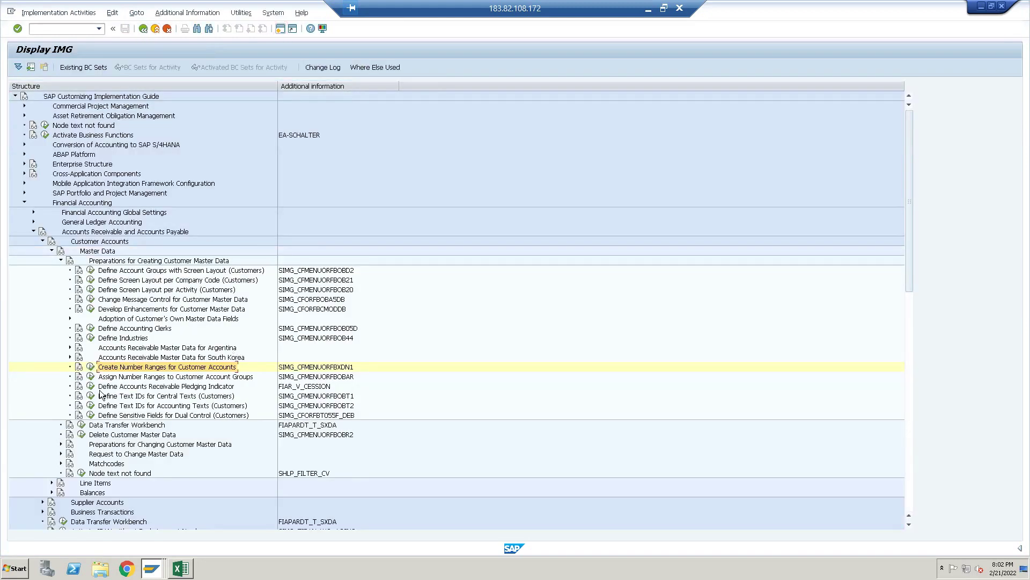
# Find customer account group APCC, assign it number range 02, and save under the customizing request
pyautogui.click(91, 376)
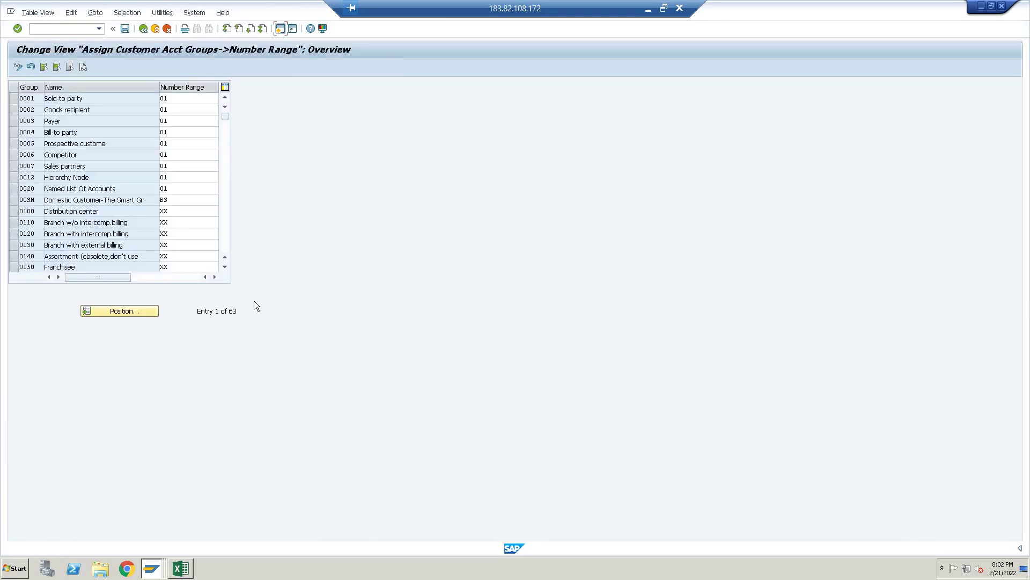
pyautogui.click(136, 313)
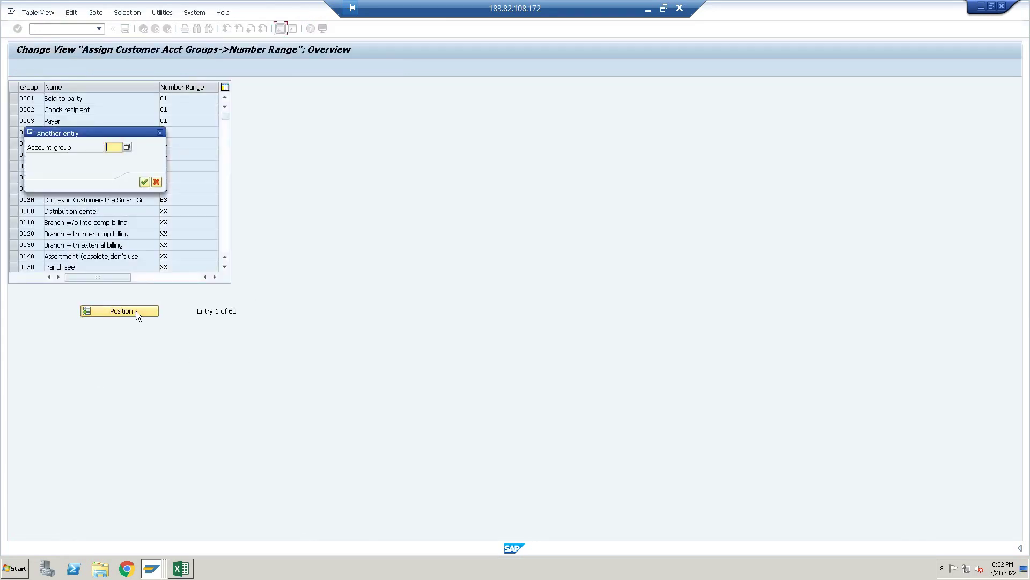
pyautogui.write('APCC')
pyautogui.press('Return')
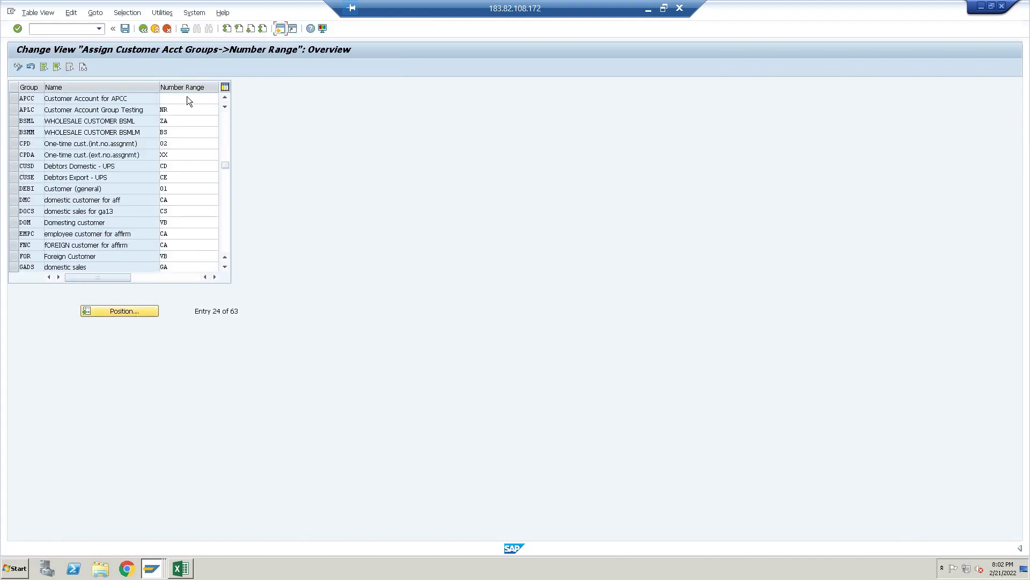
pyautogui.click(187, 97)
pyautogui.write('02')
pyautogui.press('Return')
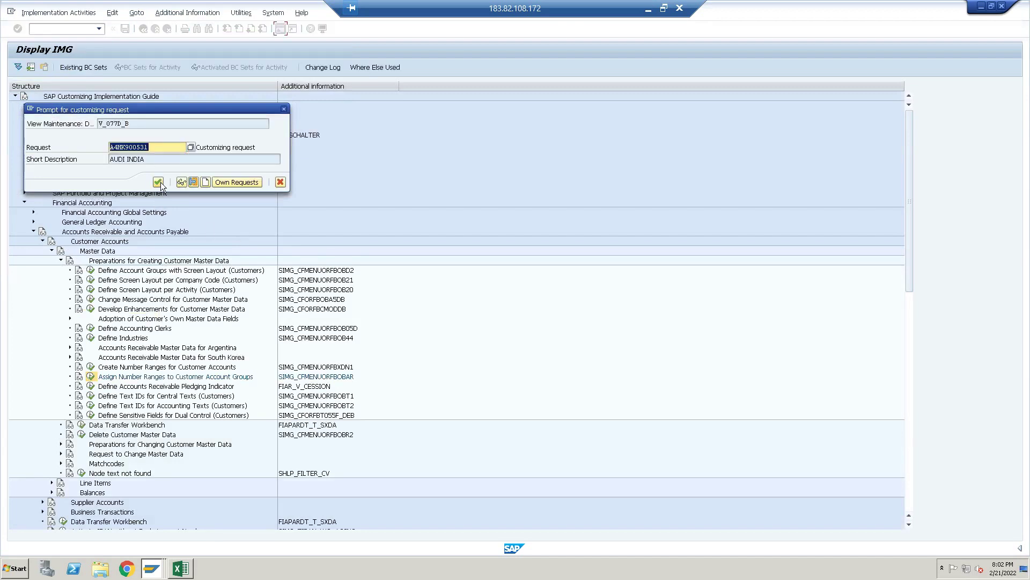
pyautogui.click(158, 182)
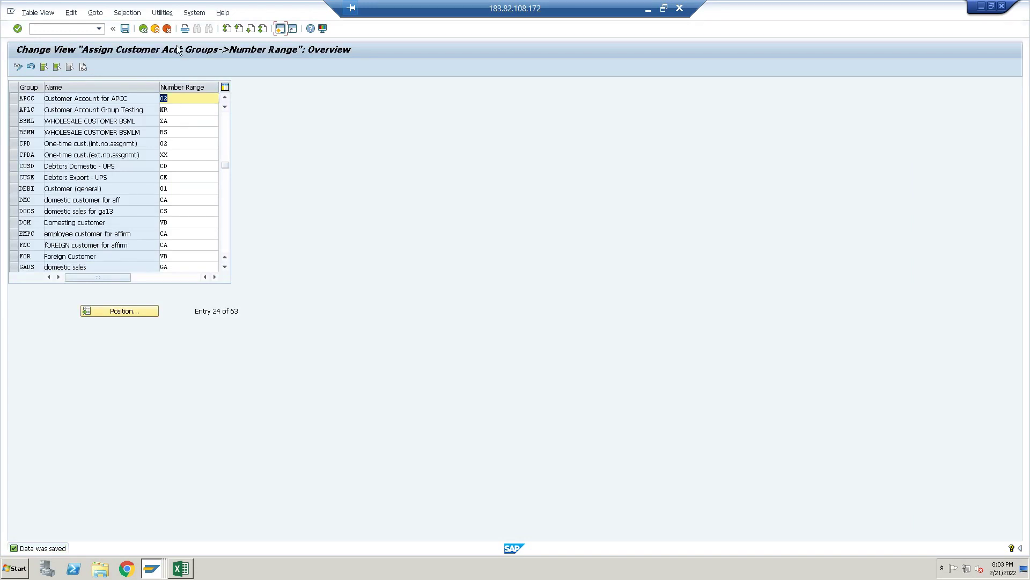
pyautogui.click(143, 30)
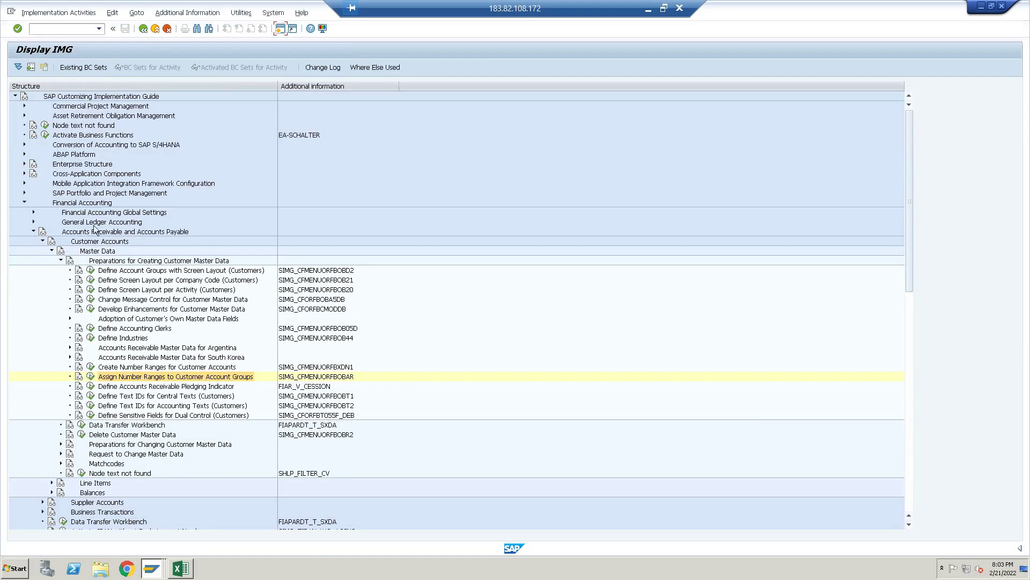
# Open Define Account Groups with Screen Layout (Vendors) under Supplier Accounts and start a new entry
pyautogui.click(43, 241)
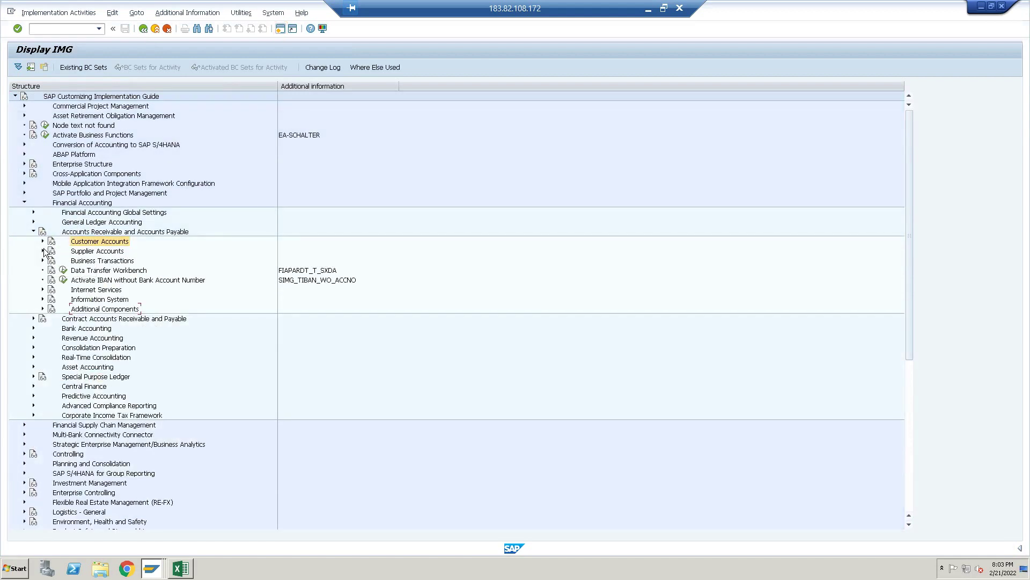
pyautogui.click(43, 250)
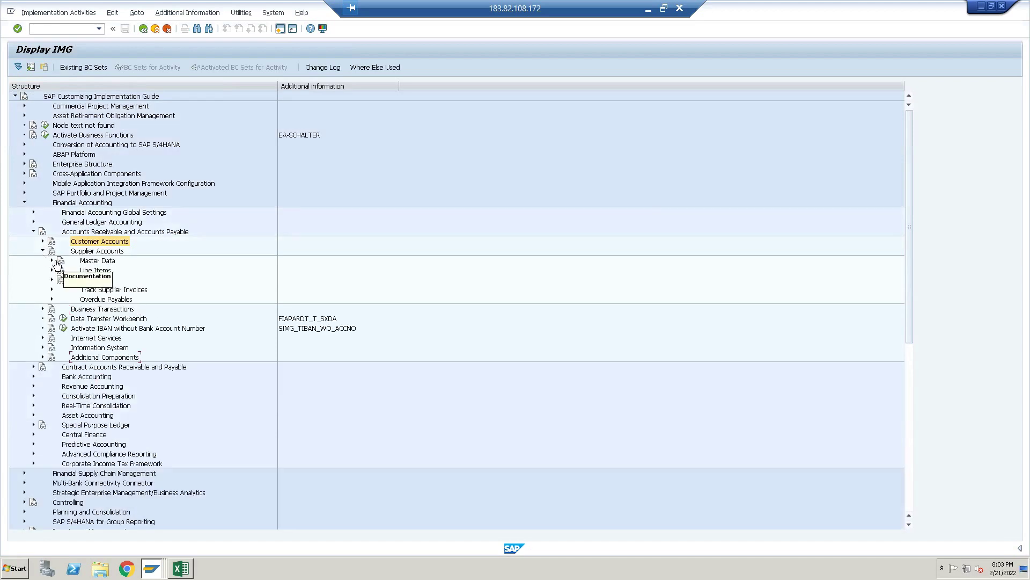
pyautogui.click(51, 261)
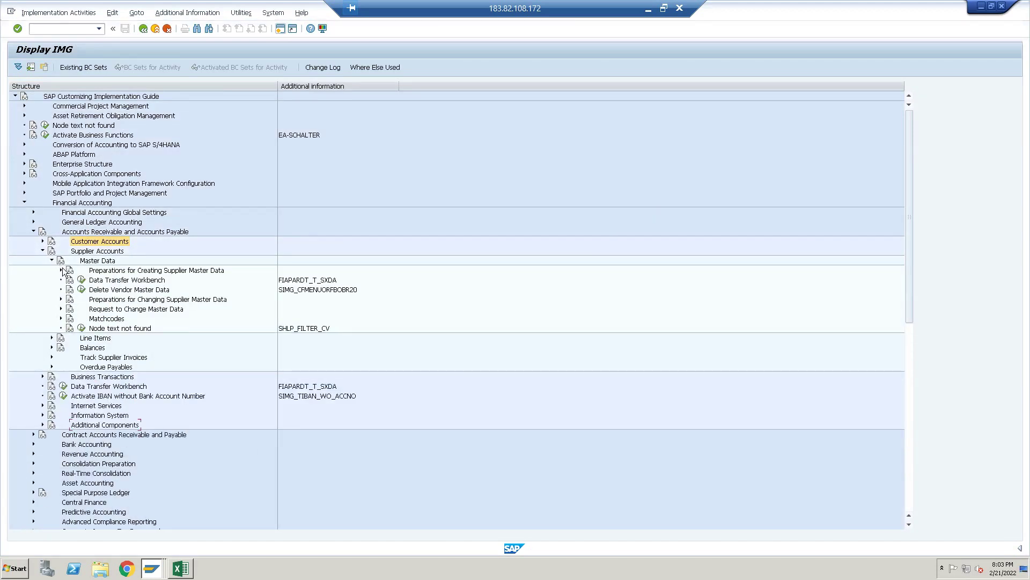
pyautogui.click(61, 269)
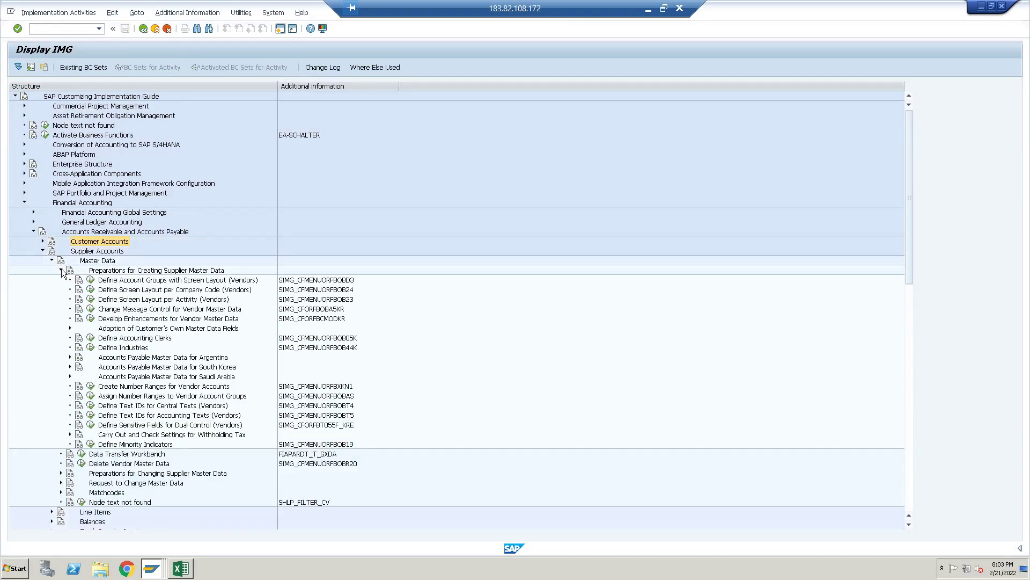
pyautogui.click(91, 280)
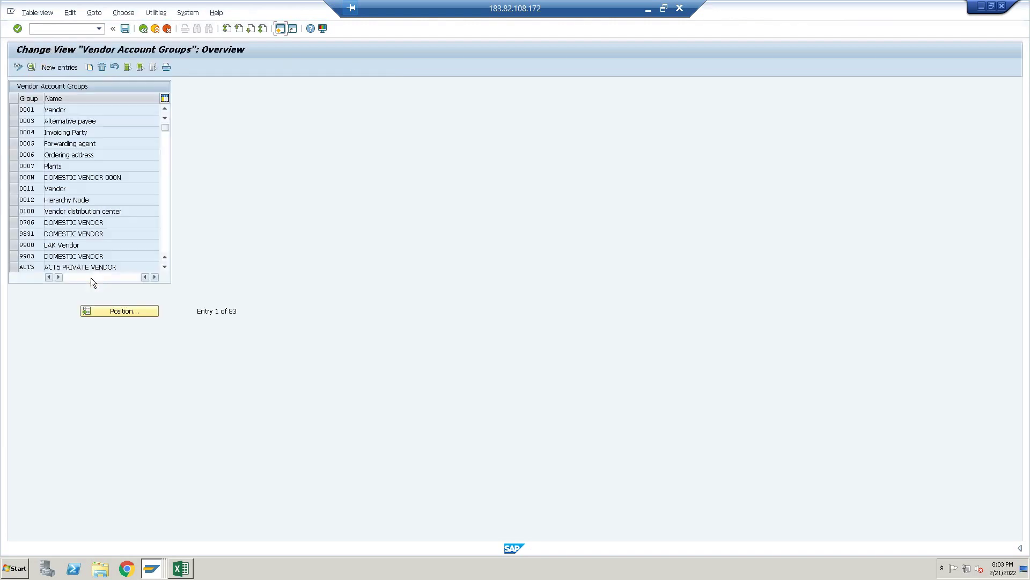
pyautogui.click(56, 67)
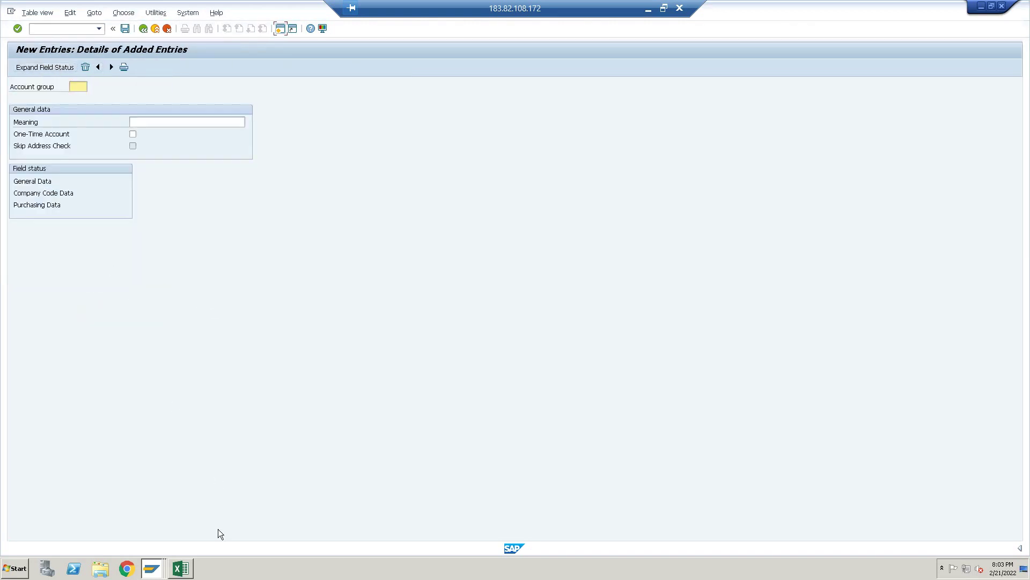
# Enter vendor account group APCV with the meaning 'Vendor Testing APCV'
pyautogui.click(182, 569)
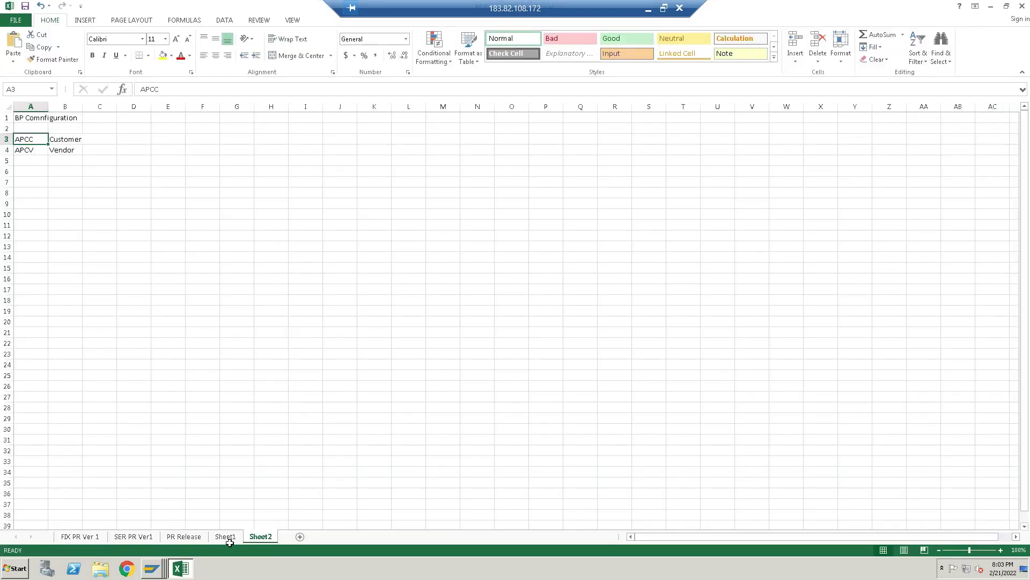
pyautogui.click(151, 568)
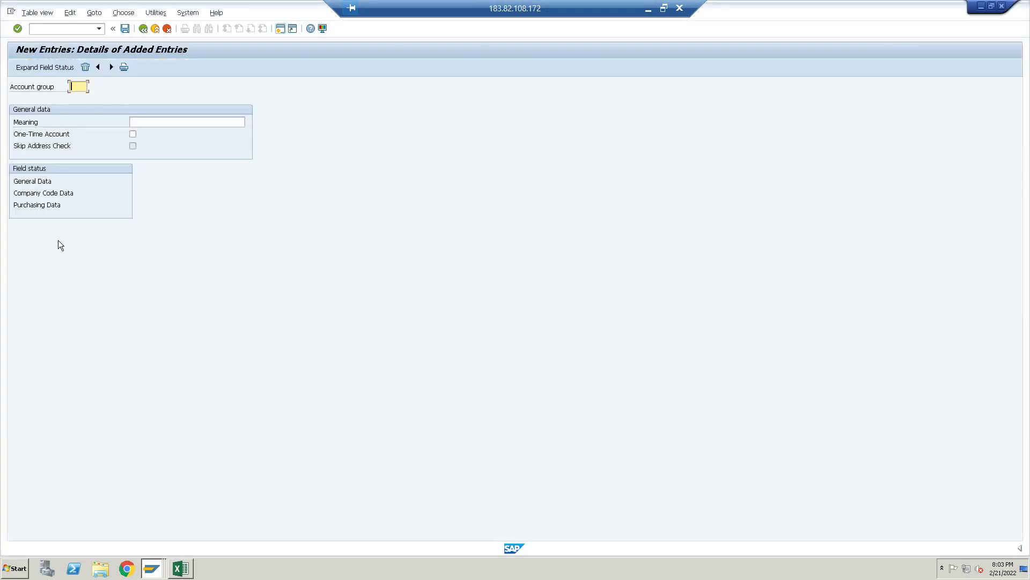
pyautogui.write('APCV')
pyautogui.click(166, 122)
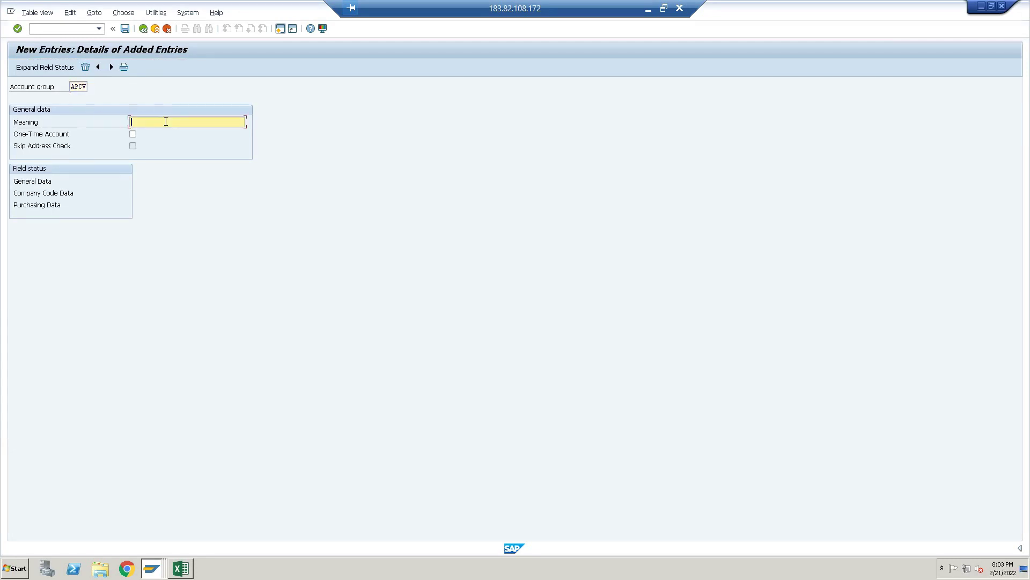
pyautogui.write('Vendor ')
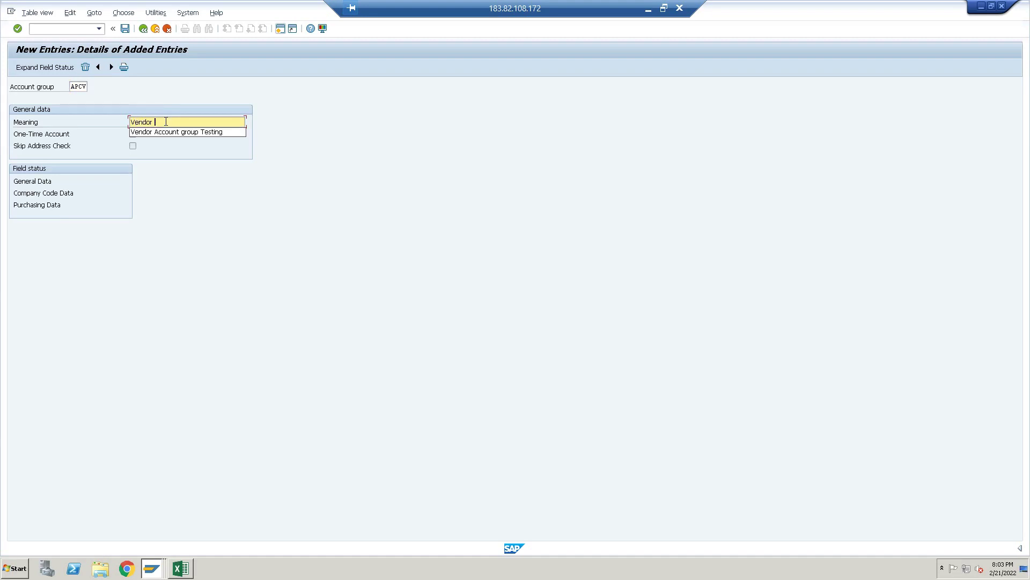
pyautogui.write('te')
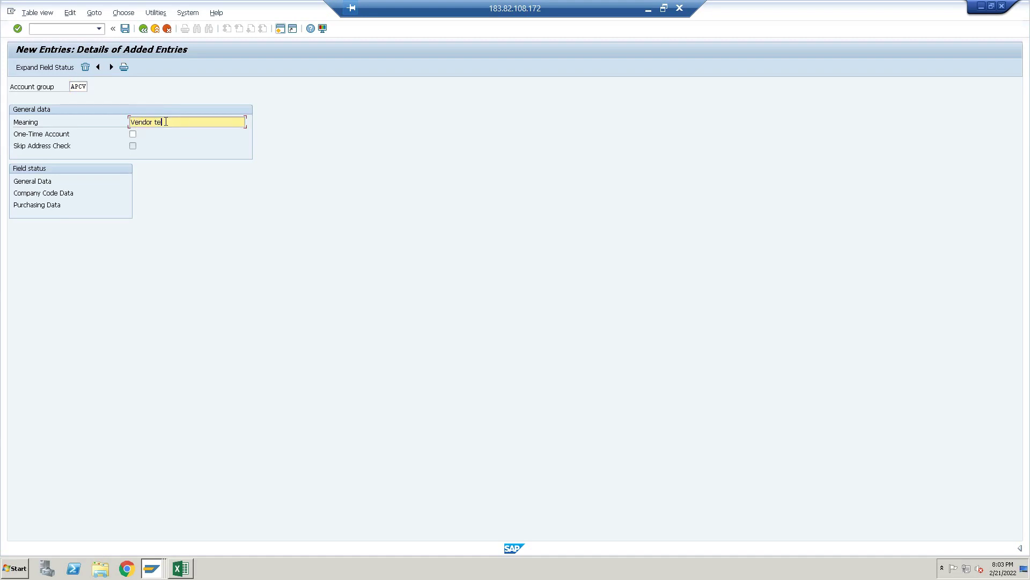
pyautogui.press('BackSpace')
pyautogui.press('BackSpace')
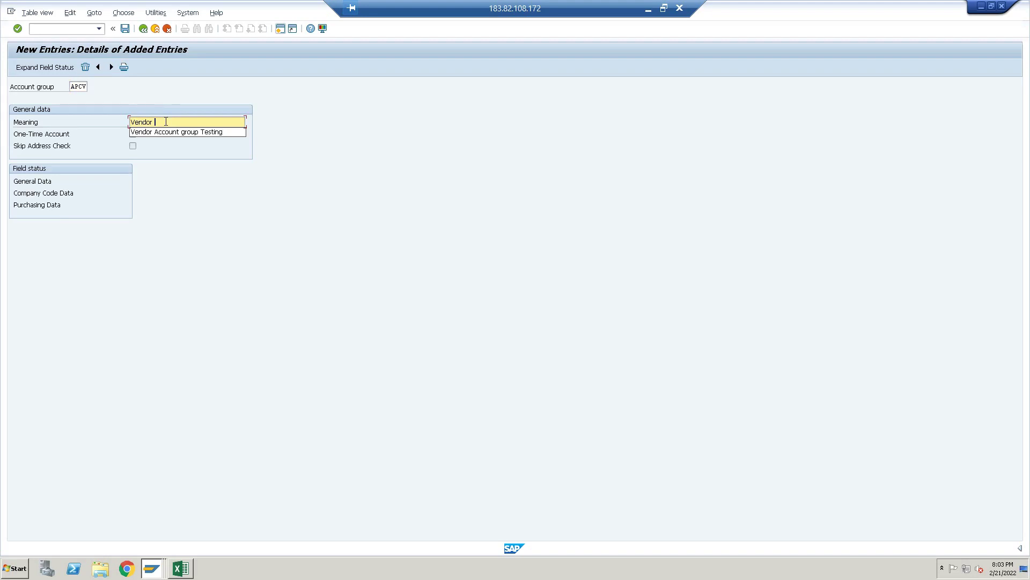
pyautogui.write('Testing ')
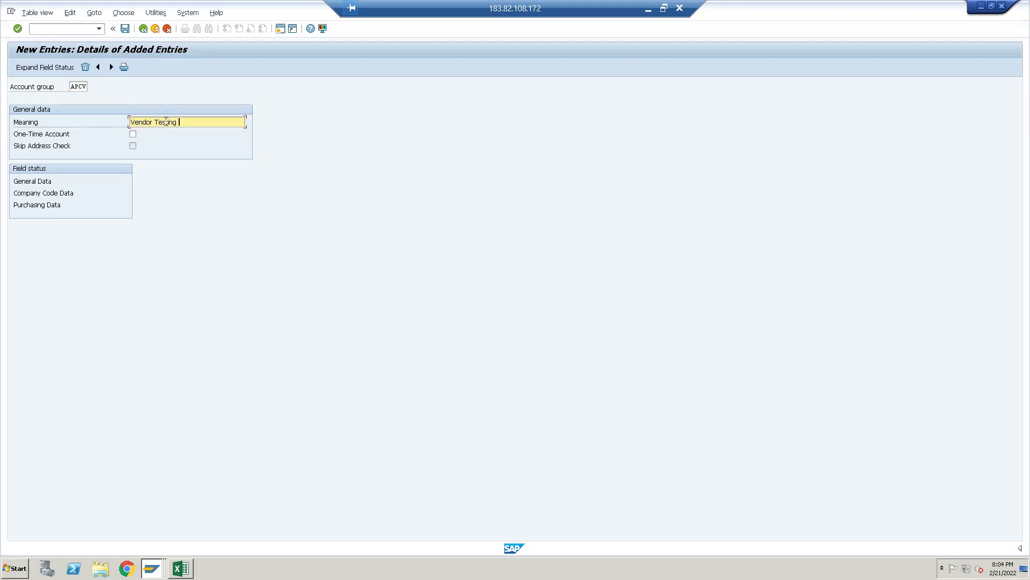
pyautogui.write('APCV')
pyautogui.press('Return')
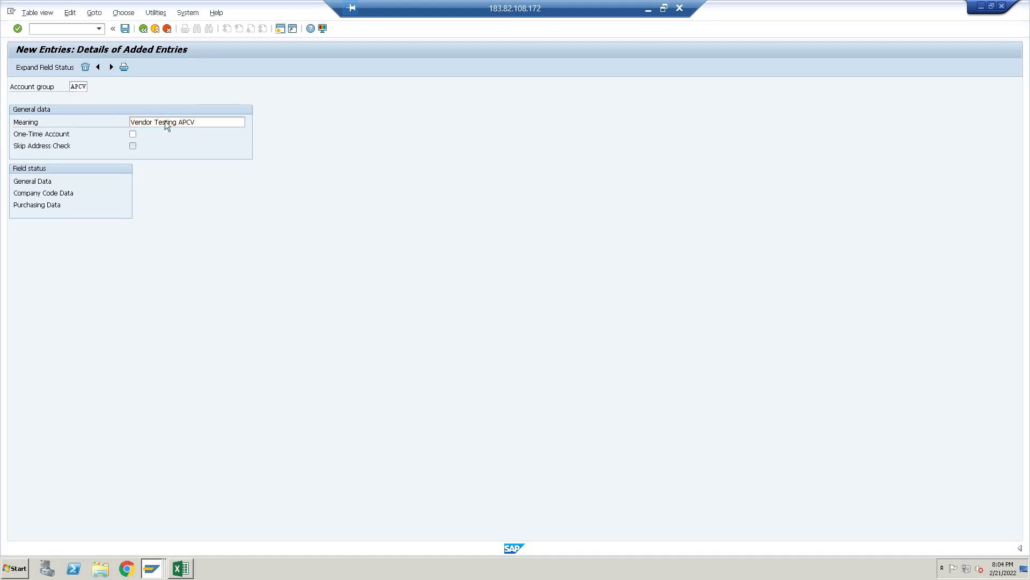
# Save group APCV under the customizing request and return to the customizing tree
pyautogui.hotkey('ctrl', 's')
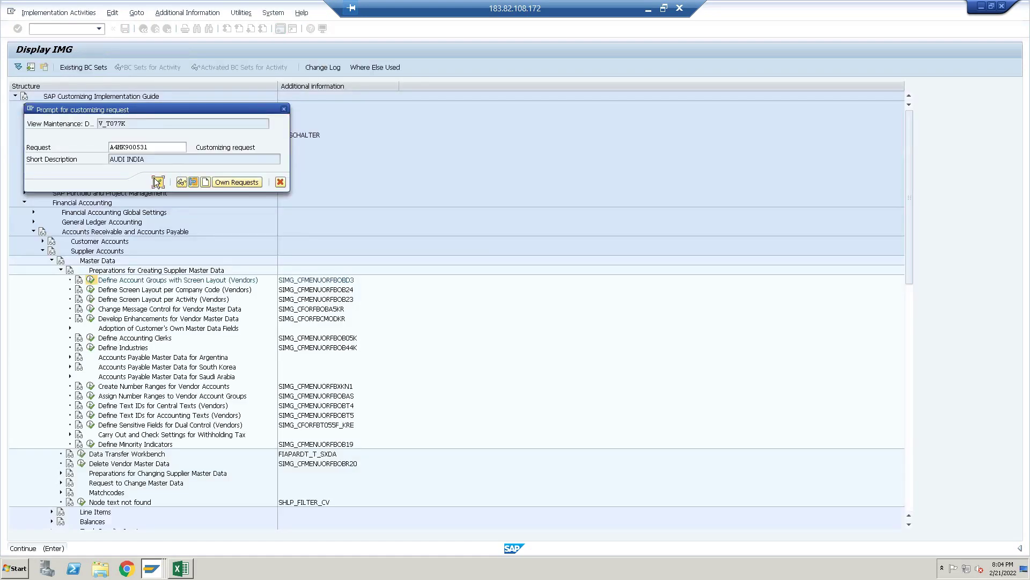
pyautogui.click(157, 181)
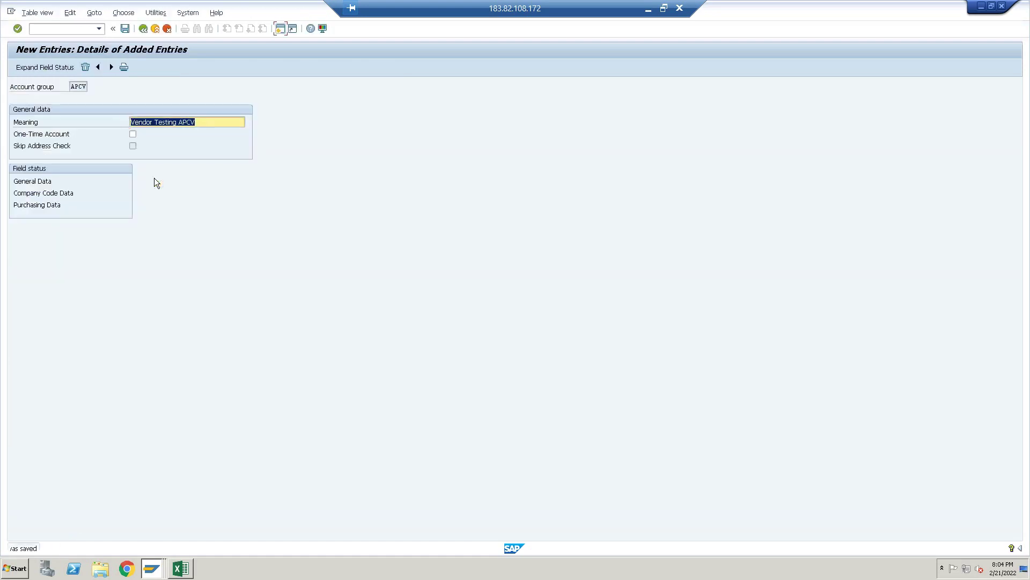
pyautogui.click(143, 28)
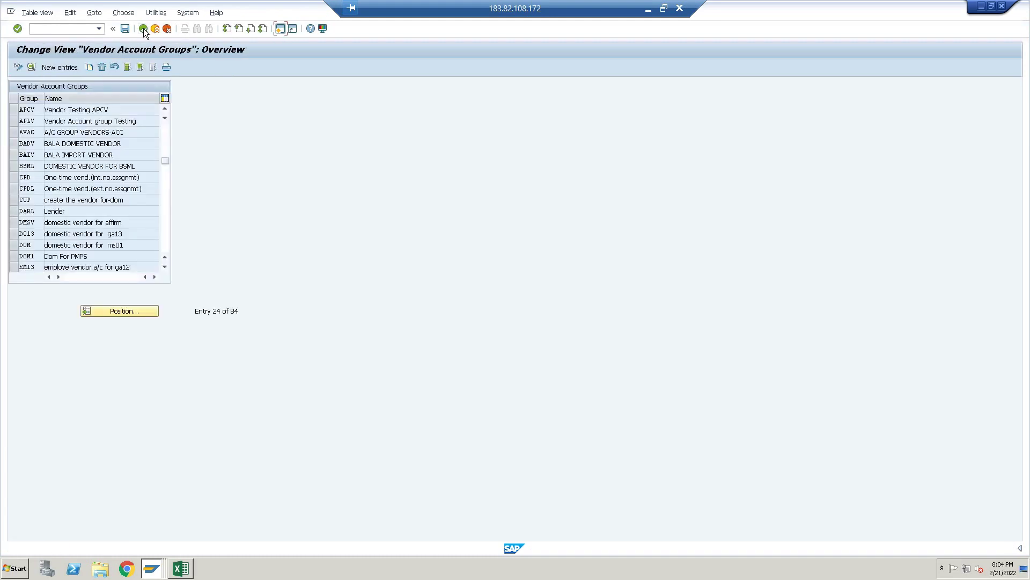
pyautogui.click(144, 28)
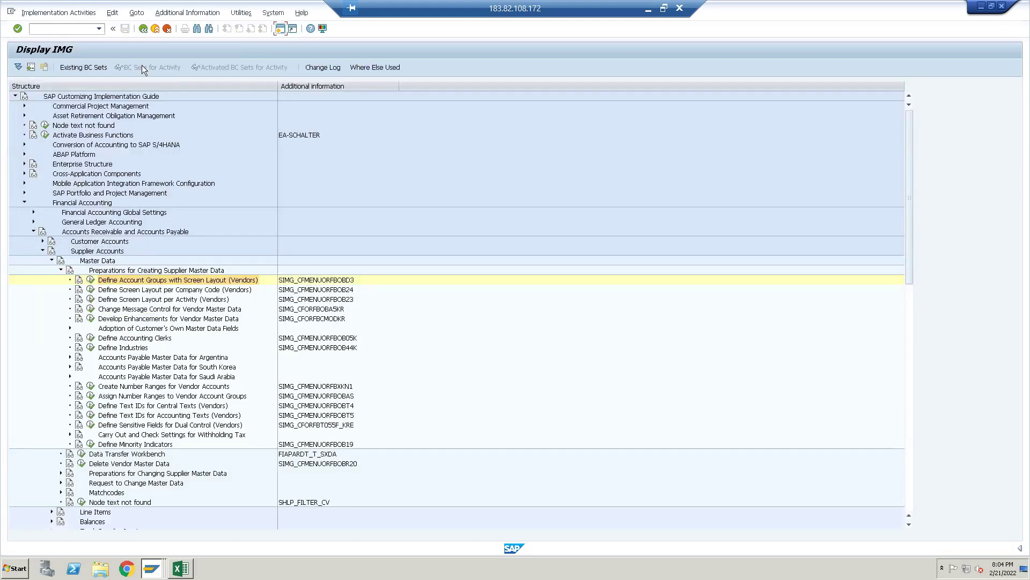
pyautogui.click(91, 387)
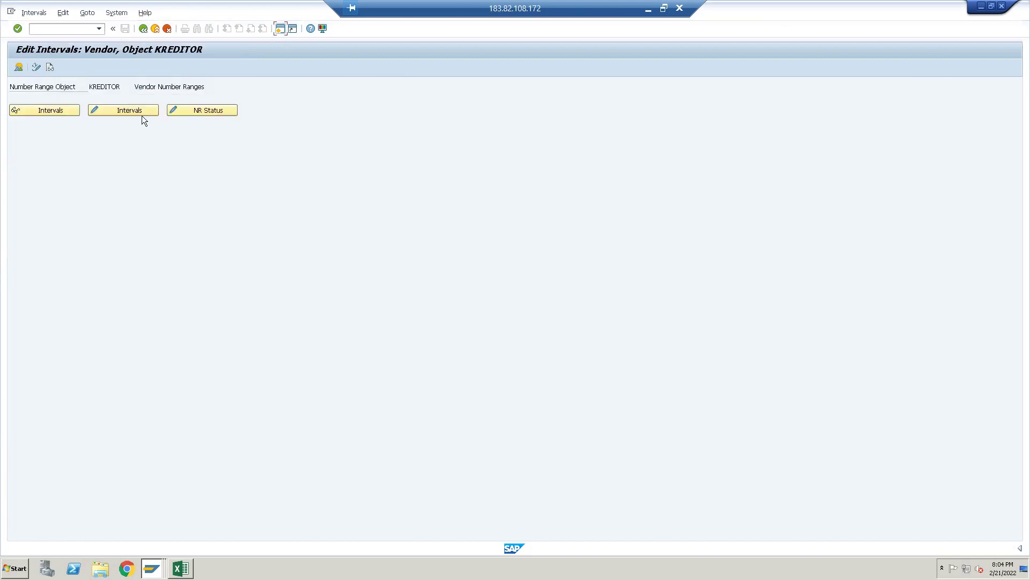
pyautogui.click(142, 111)
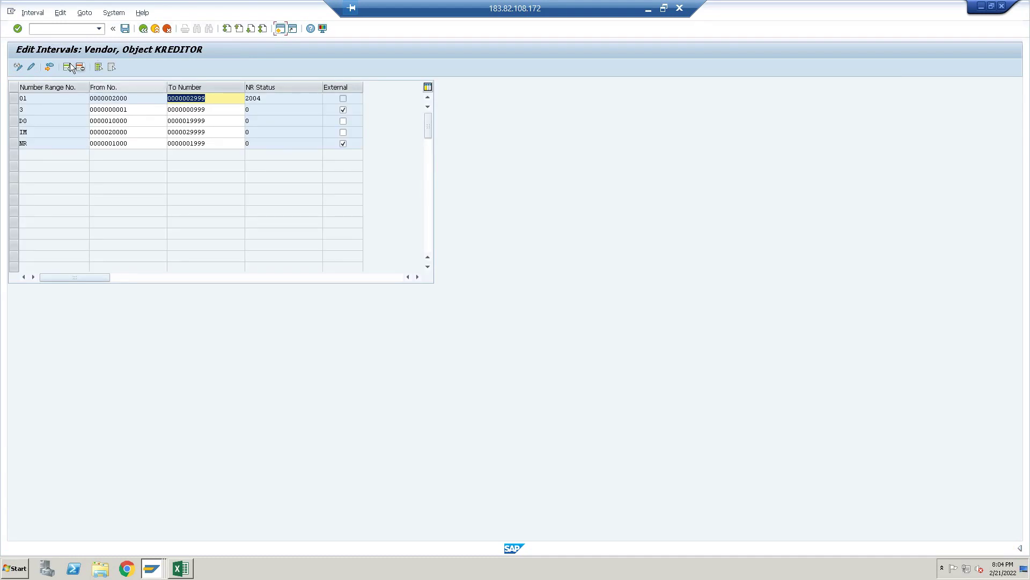
pyautogui.click(68, 68)
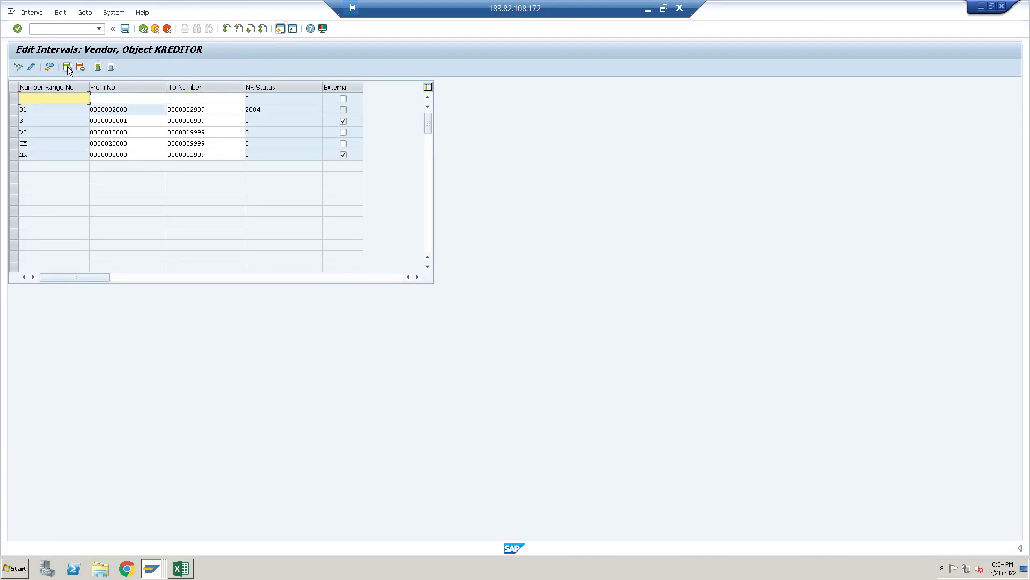
pyautogui.write('02')
pyautogui.press('Tab')
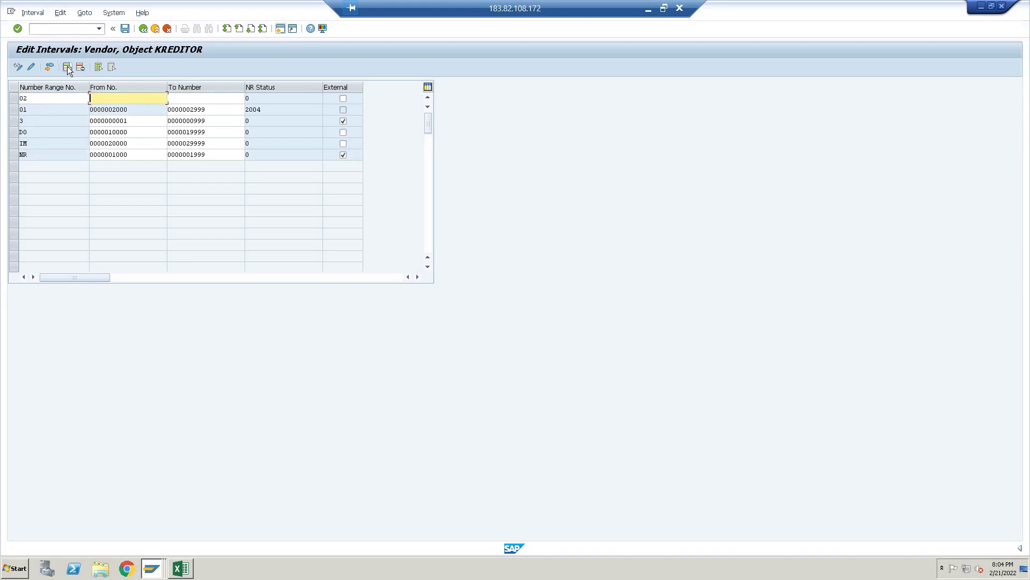
pyautogui.write('0022222222')
pyautogui.press('BackSpace')
pyautogui.press('BackSpace')
pyautogui.press('BackSpace')
pyautogui.press('BackSpace')
pyautogui.press('BackSpace')
pyautogui.press('BackSpace')
pyautogui.press('BackSpace')
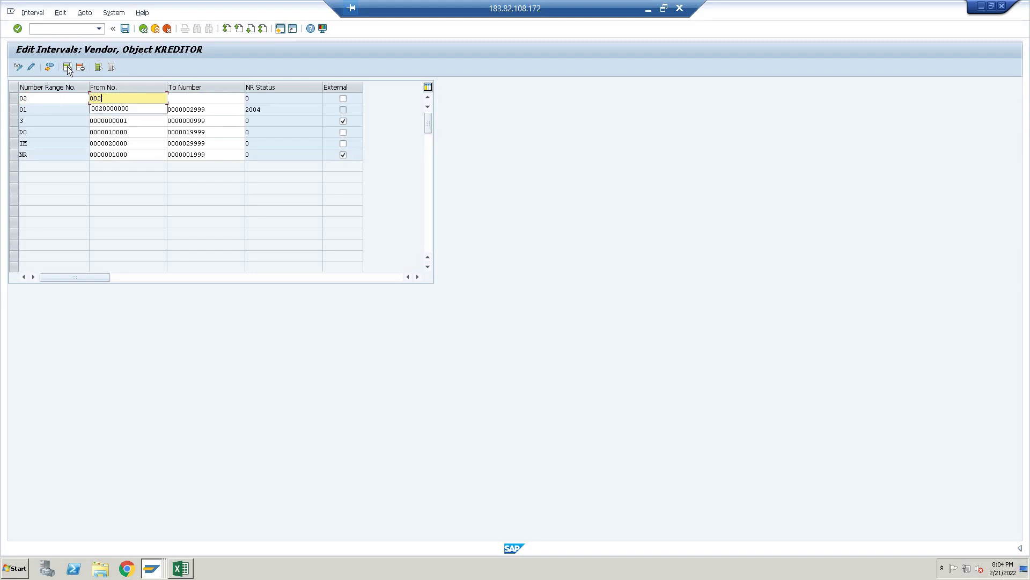
pyautogui.press('Down')
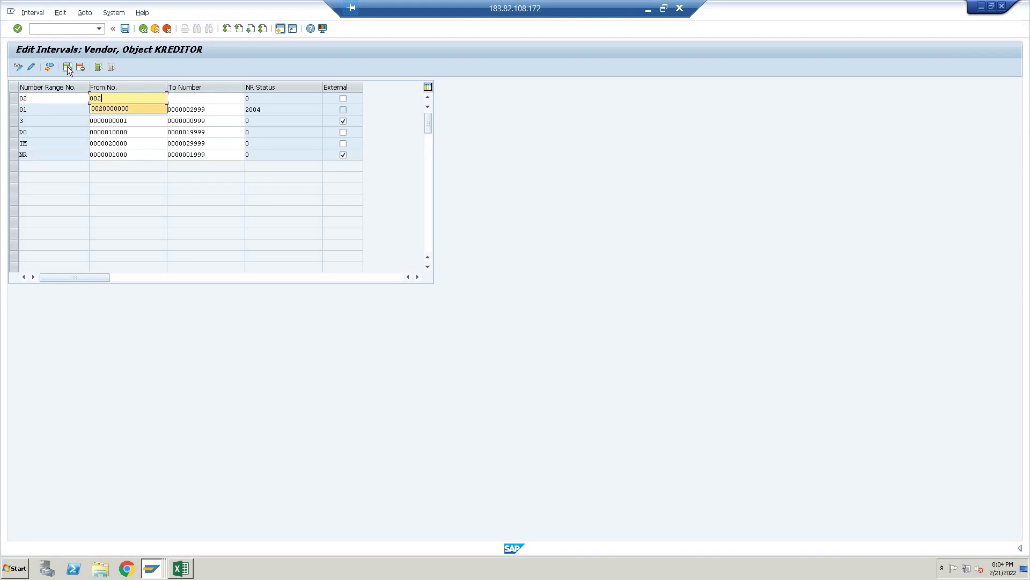
pyautogui.press('Return')
pyautogui.press('Tab')
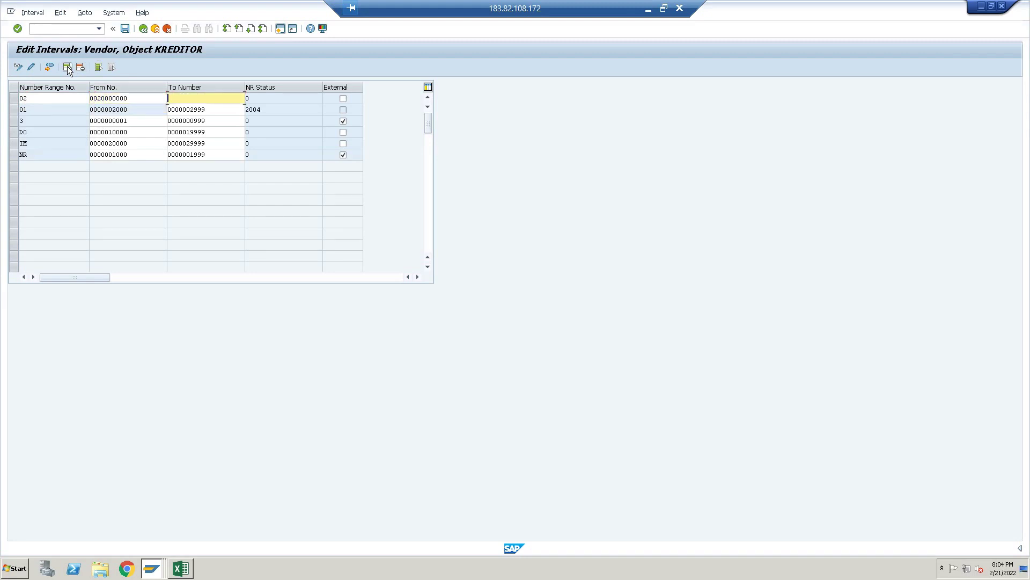
pyautogui.write('0029')
pyautogui.press('Down')
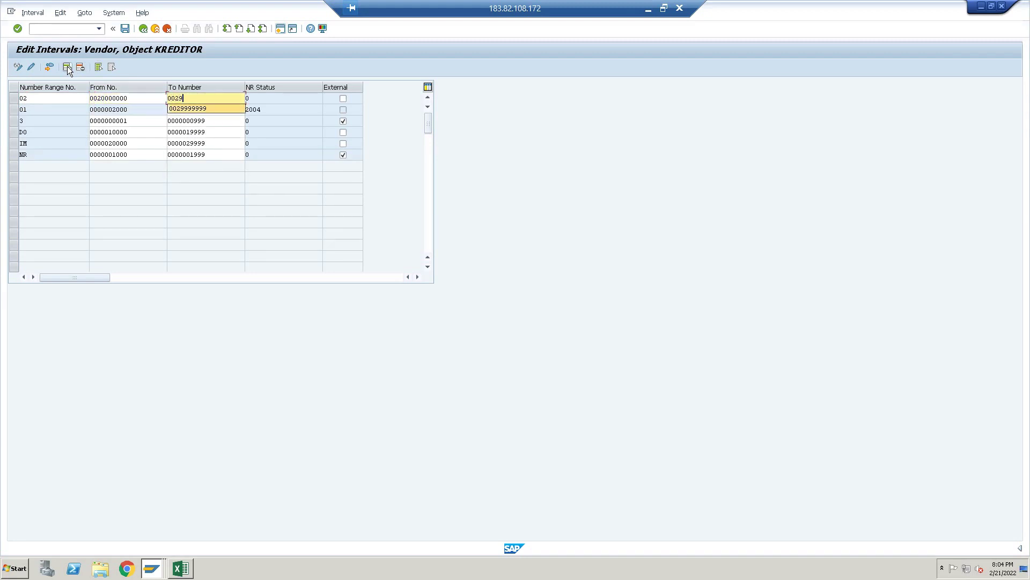
pyautogui.press('Return')
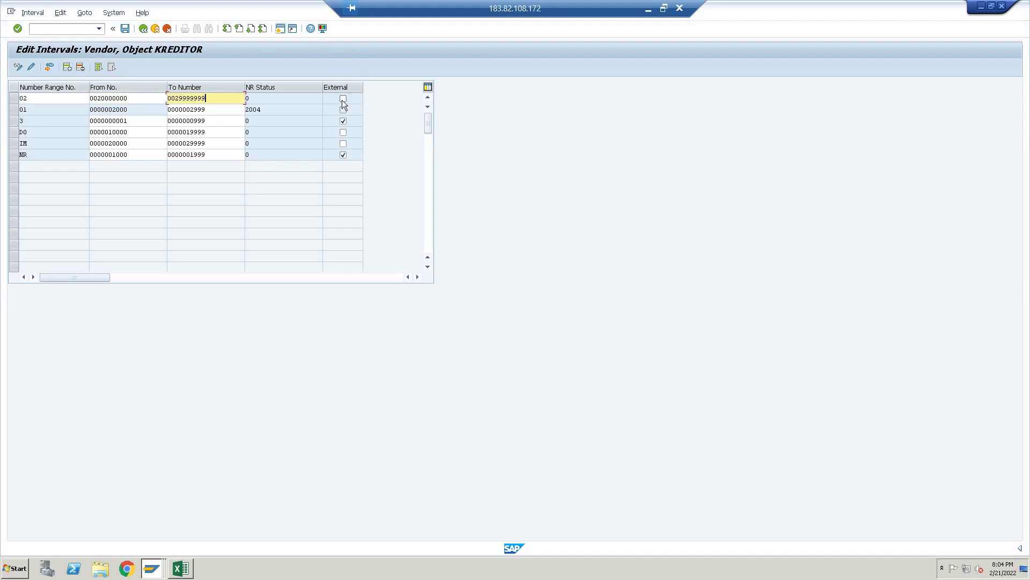
# Mark interval 02 as external, save the intervals, and return to the object overview
pyautogui.click(342, 100)
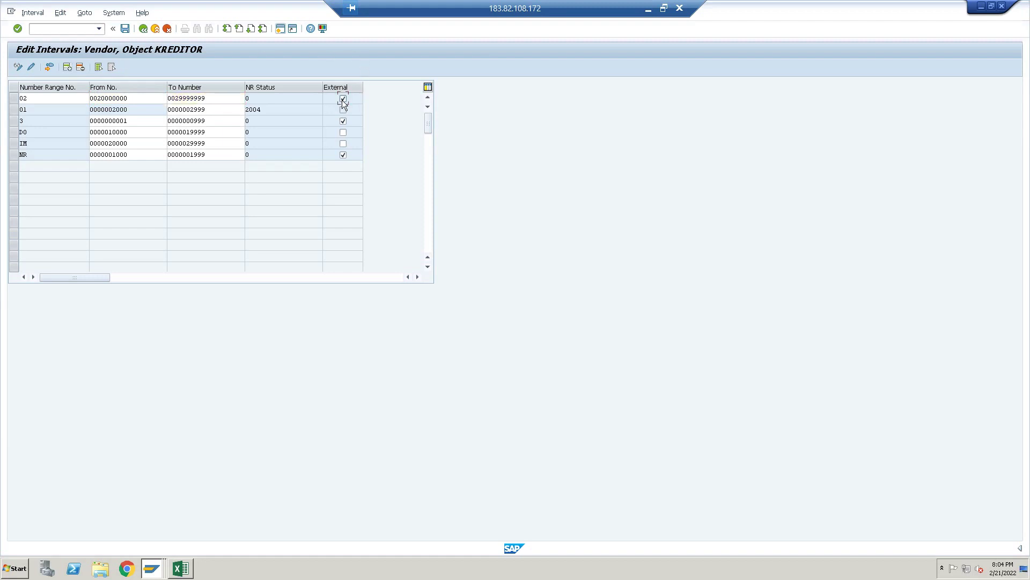
pyautogui.press('Return')
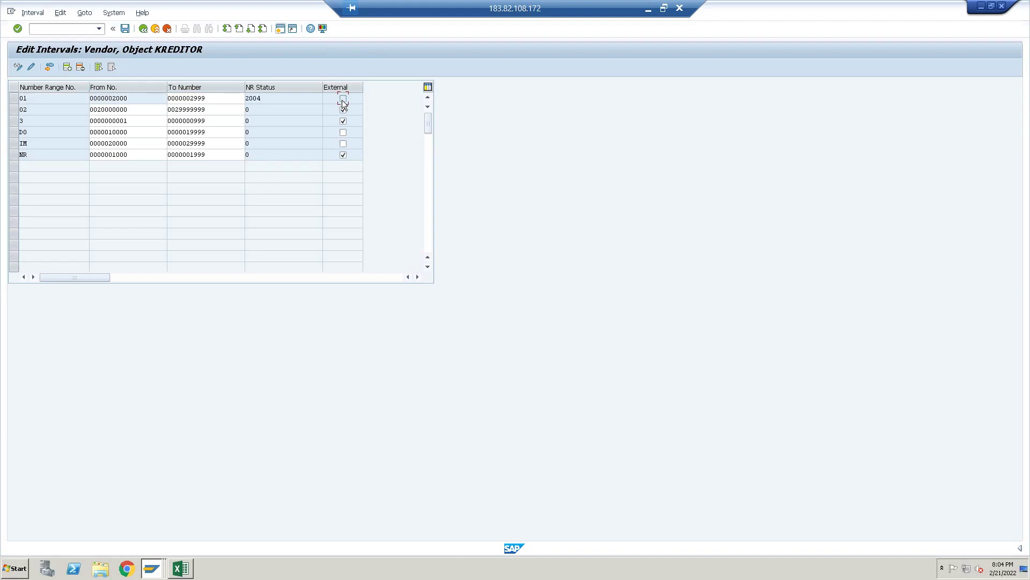
pyautogui.hotkey('ctrl', 's')
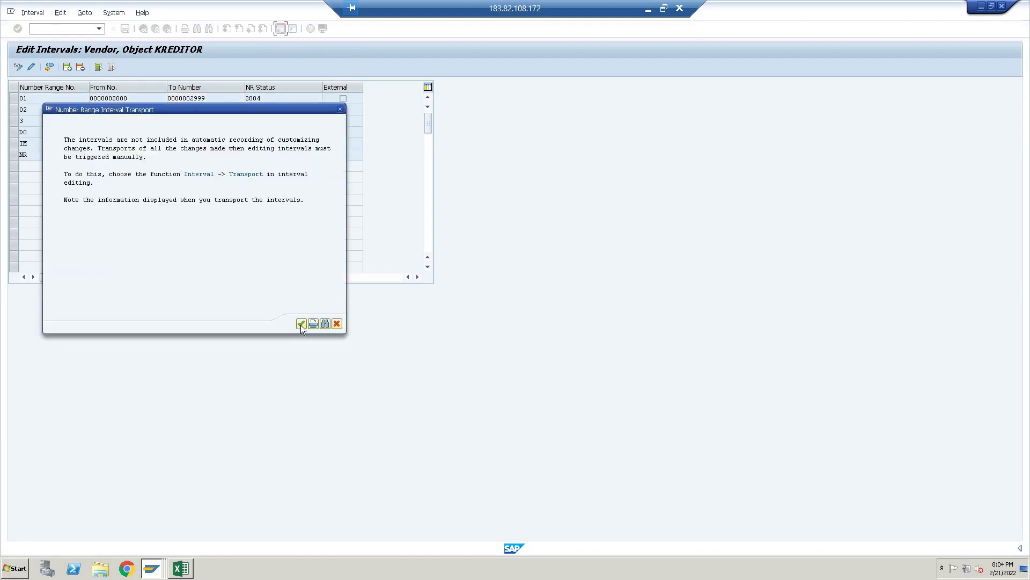
pyautogui.click(300, 323)
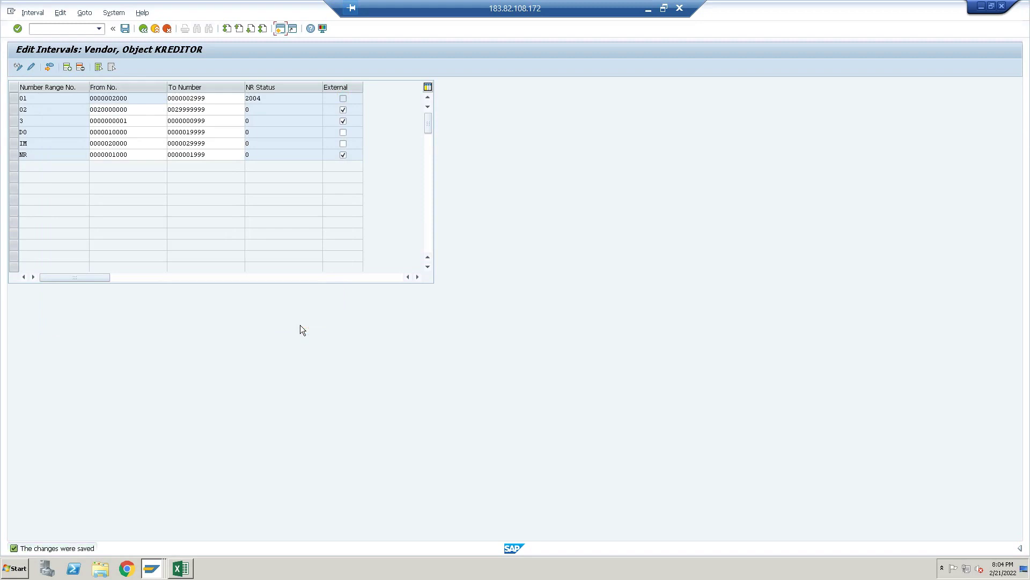
pyautogui.click(144, 32)
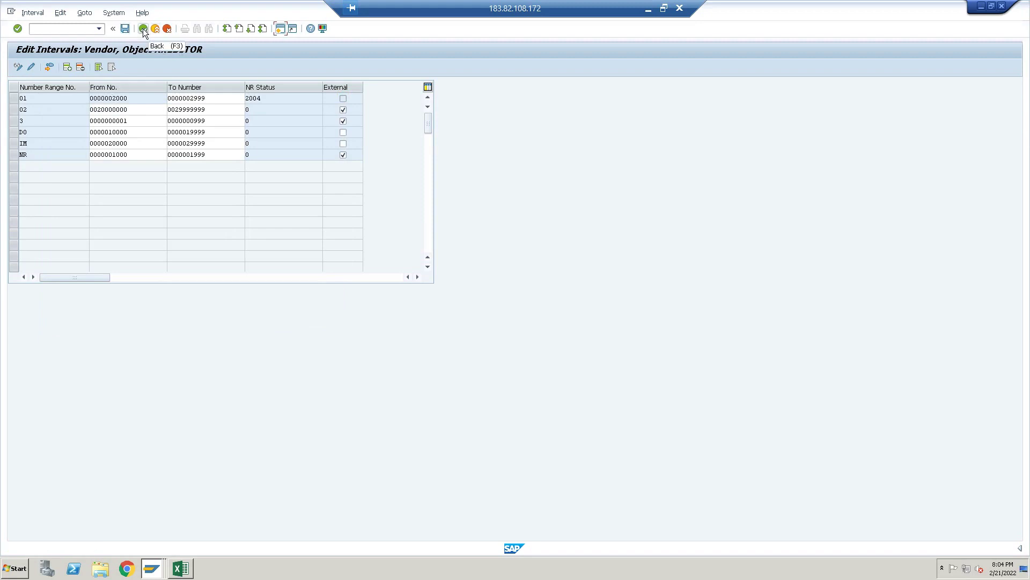
pyautogui.click(144, 29)
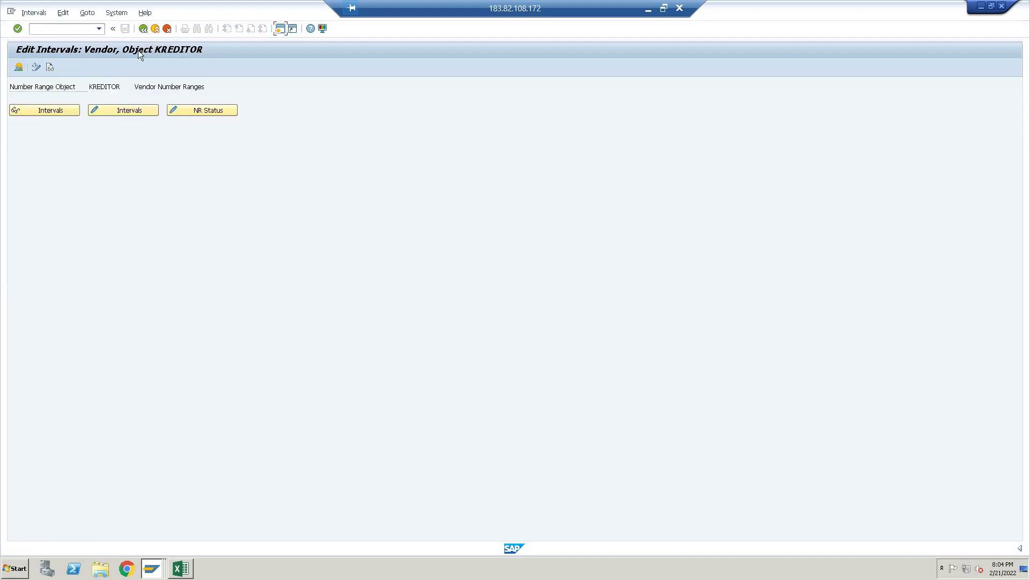
# Locate vendor account group APCV, set its number range to 02, and save with the customizing request
pyautogui.click(144, 29)
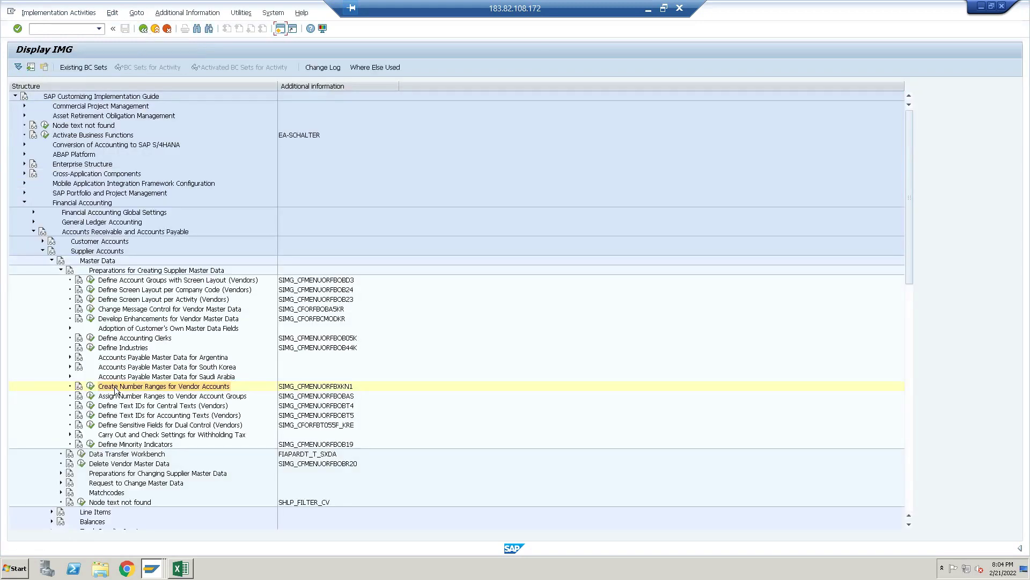
pyautogui.click(91, 396)
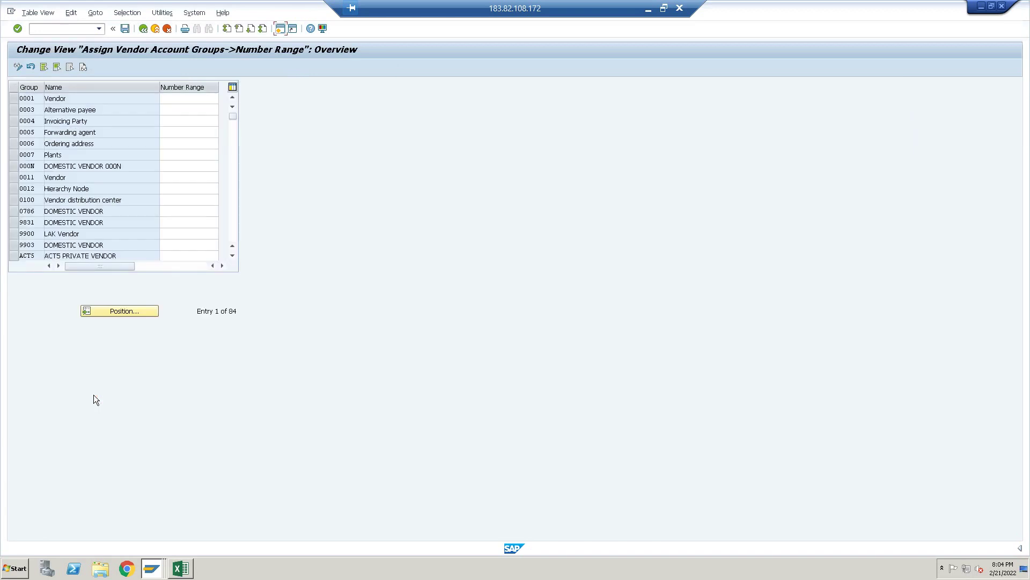
pyautogui.click(129, 314)
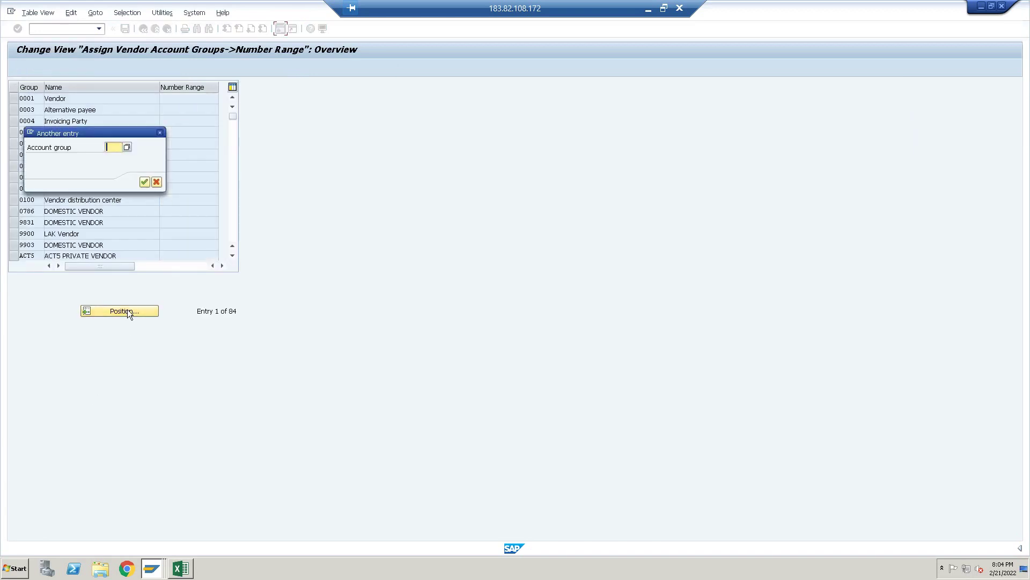
pyautogui.write('APCV')
pyautogui.press('Return')
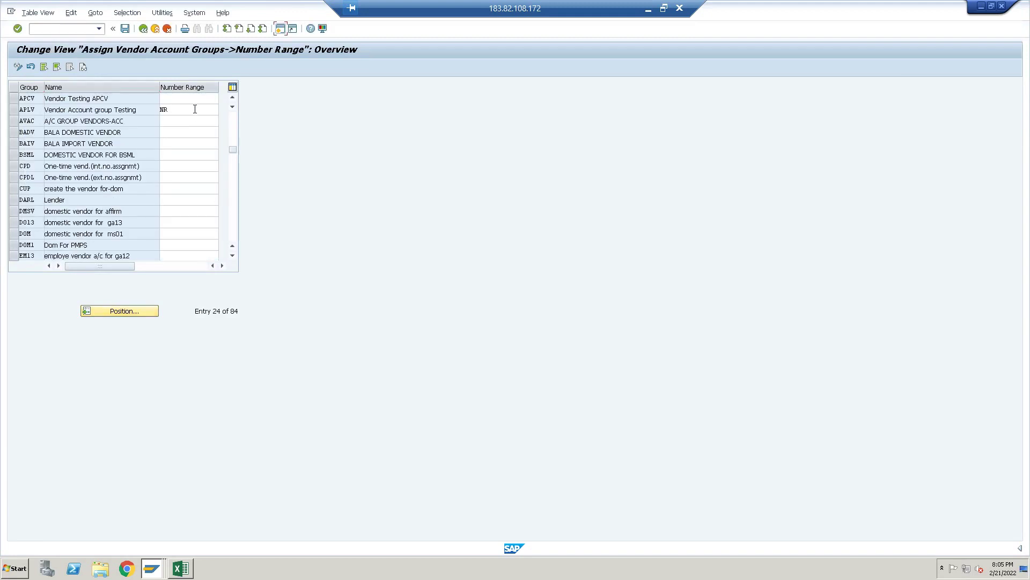
pyautogui.click(195, 99)
pyautogui.write('02')
pyautogui.press('Return')
pyautogui.hotkey('ctrl', 's')
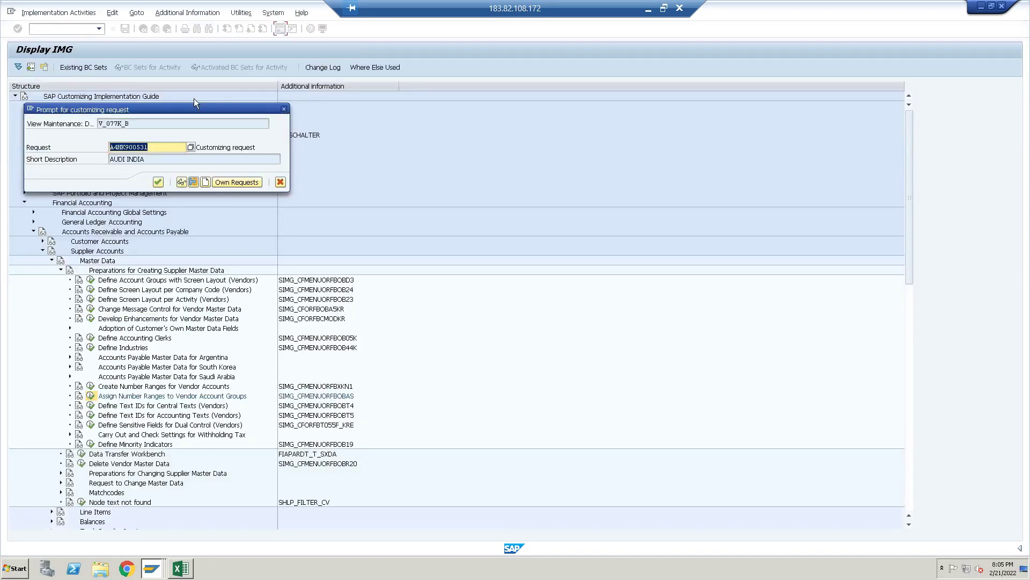
pyautogui.click(159, 183)
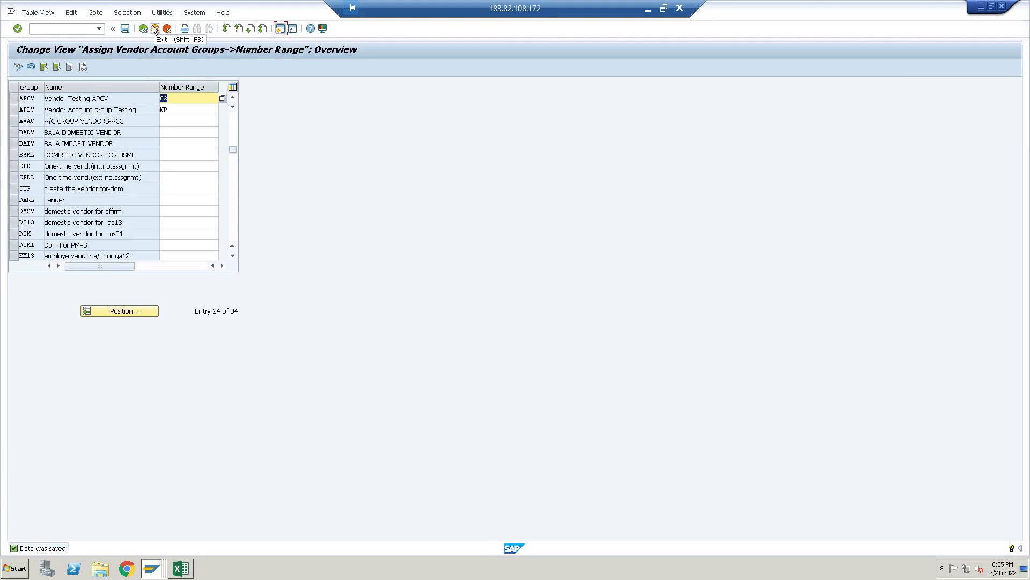
pyautogui.click(156, 29)
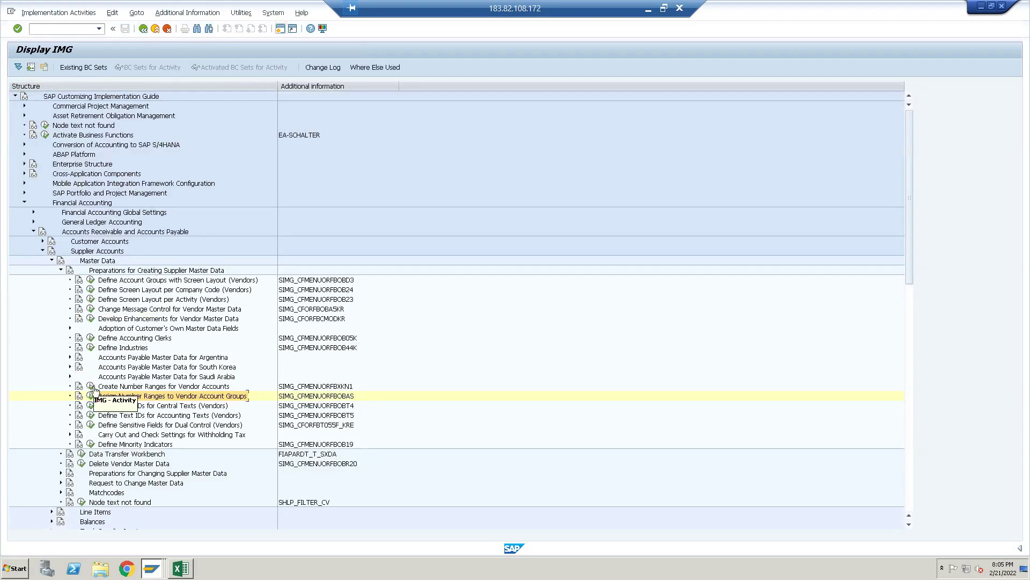
pyautogui.click(91, 386)
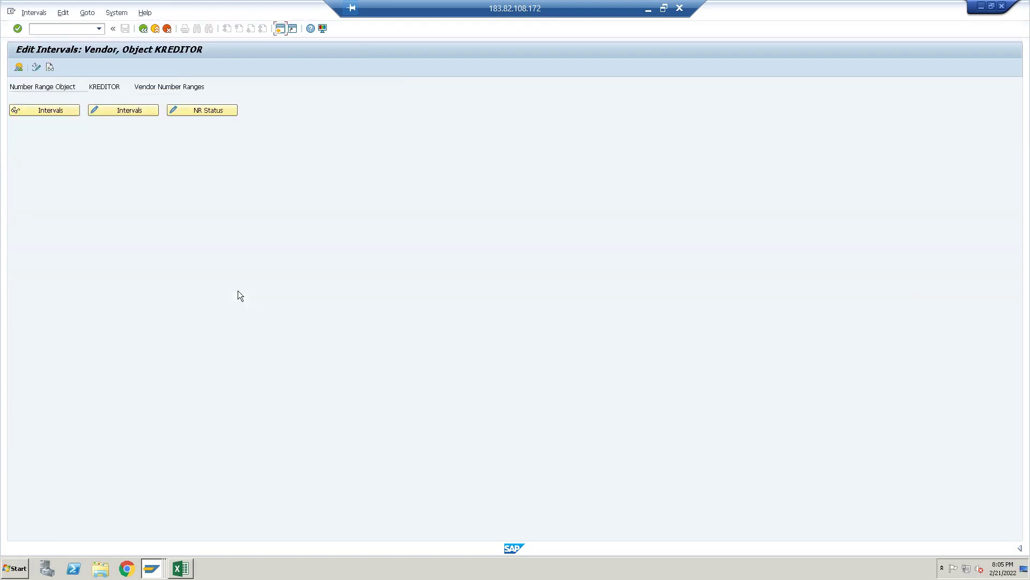
pyautogui.click(133, 111)
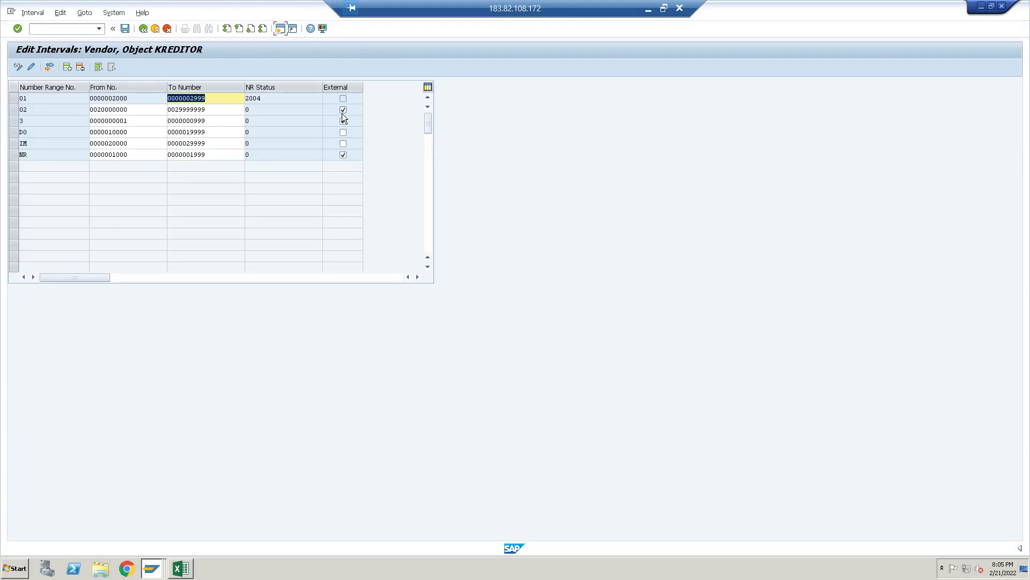
pyautogui.click(82, 30)
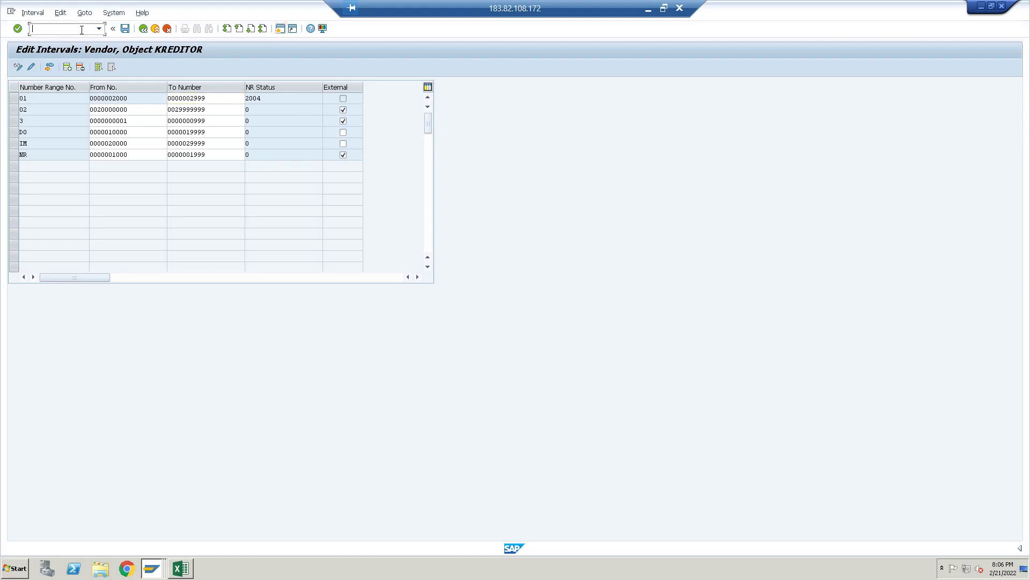
pyautogui.click(143, 29)
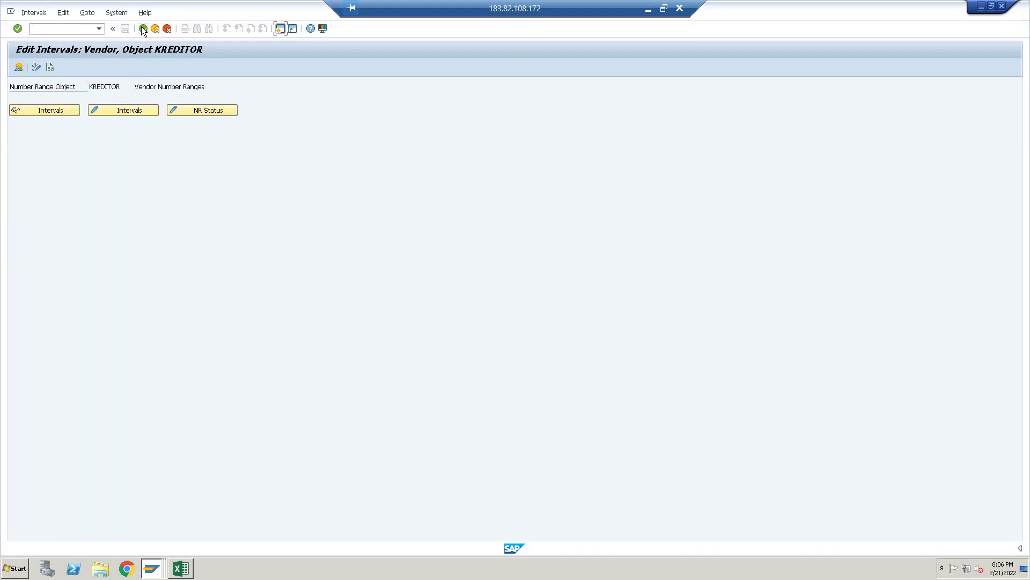
pyautogui.click(144, 29)
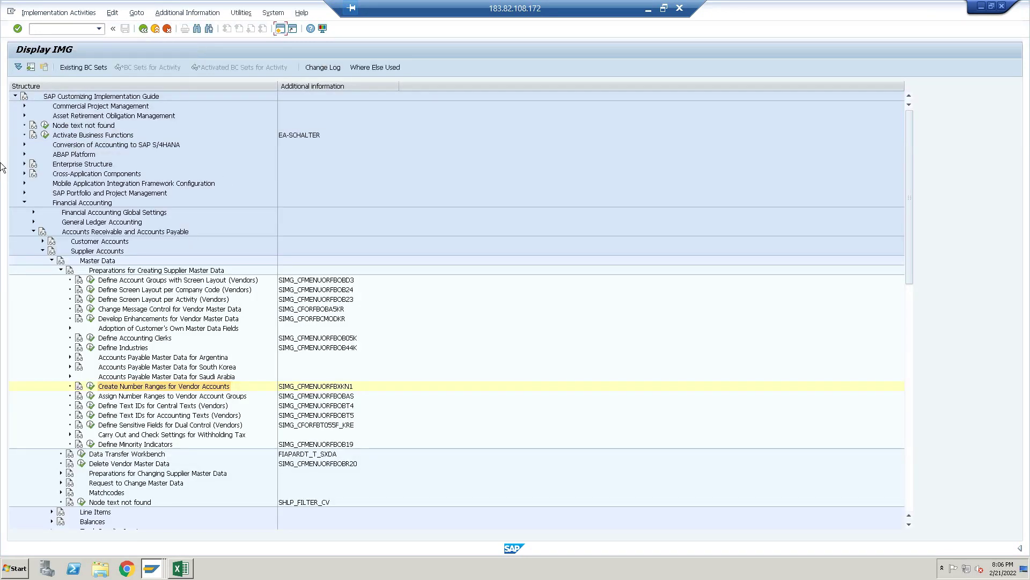
# Open Define Number Ranges under SAP Business Partner > Basic Settings > Number Ranges and Groupings
pyautogui.click(24, 202)
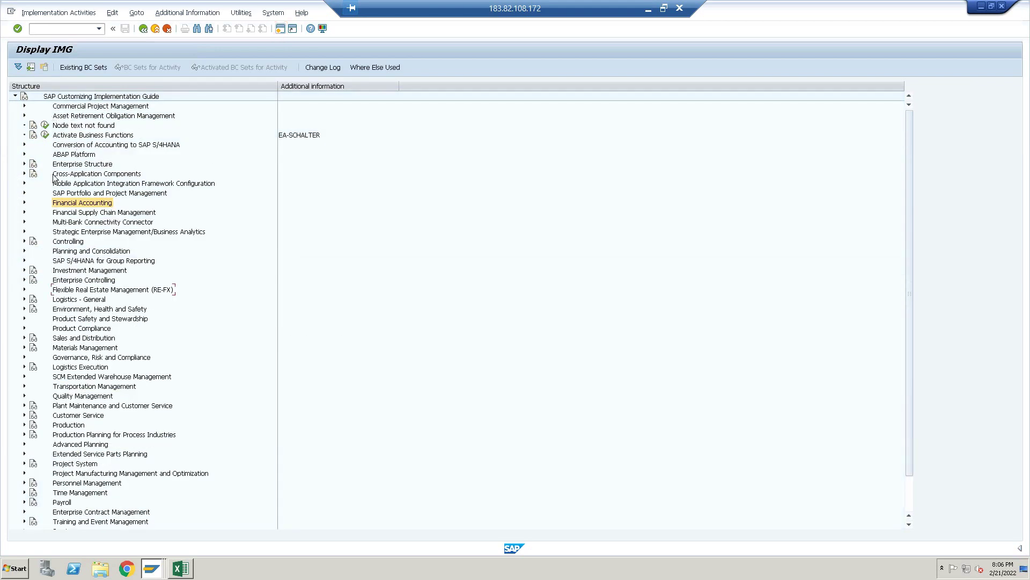
pyautogui.click(25, 174)
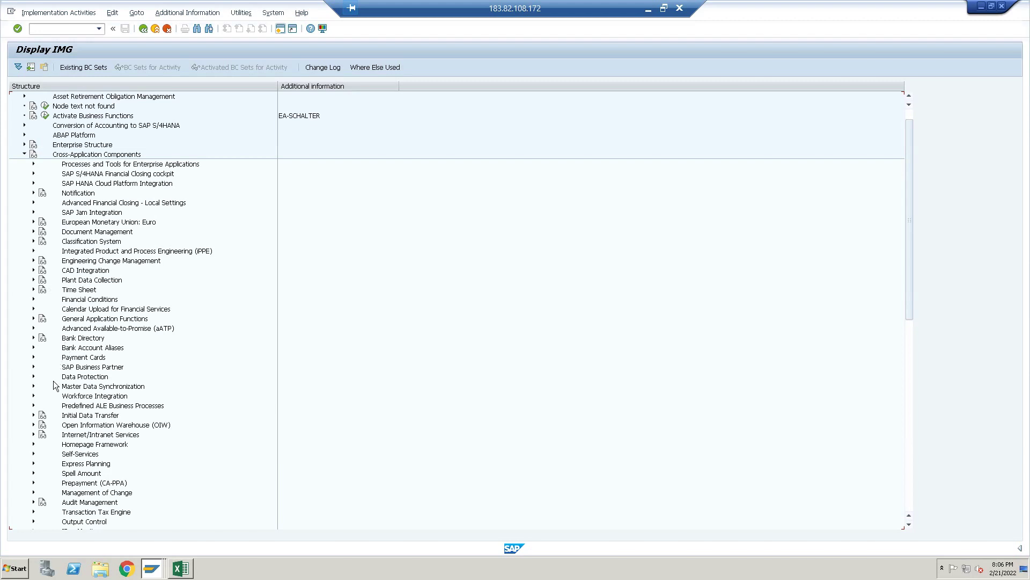
pyautogui.click(34, 368)
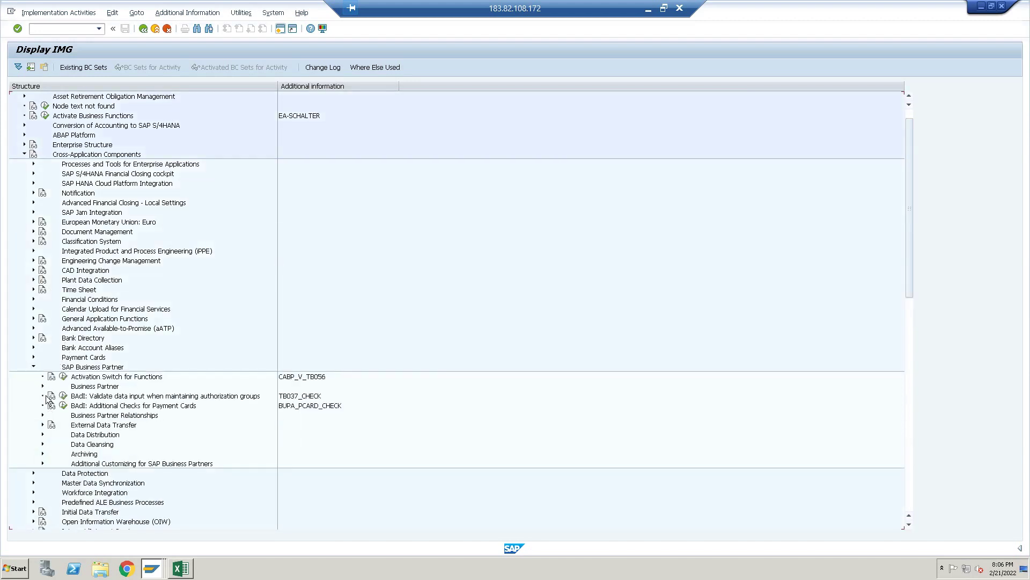
pyautogui.click(43, 387)
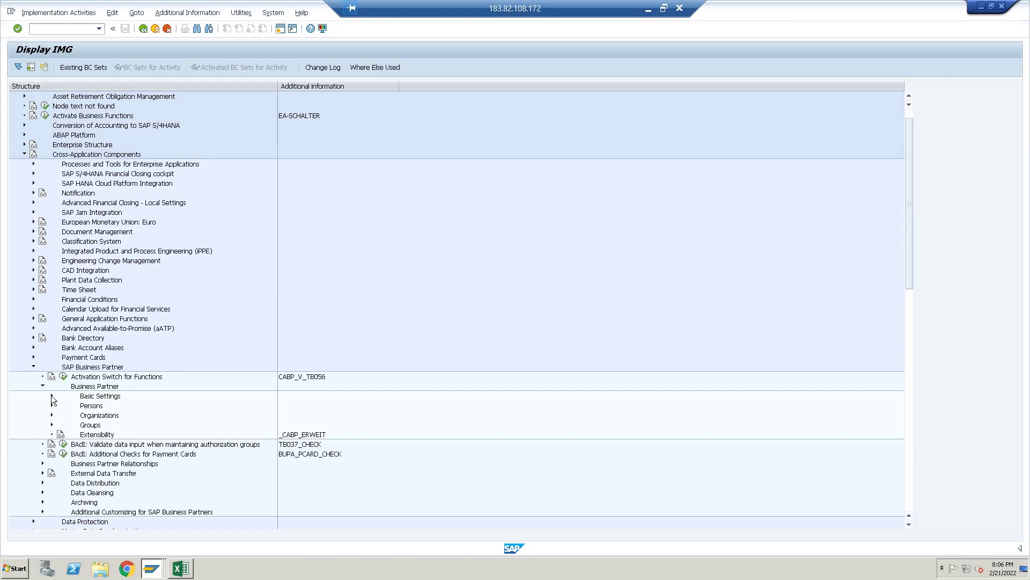
pyautogui.click(53, 397)
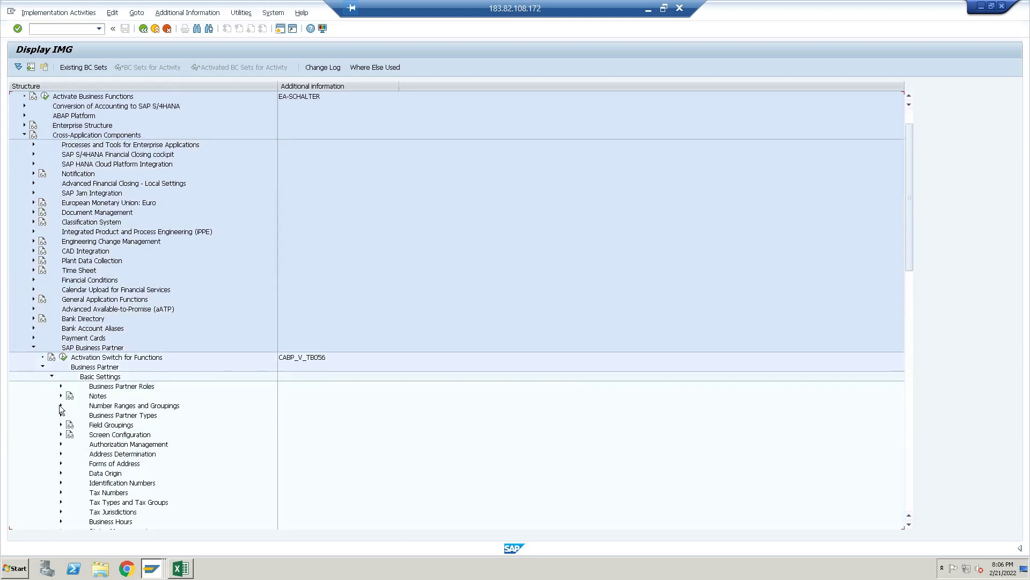
pyautogui.click(61, 406)
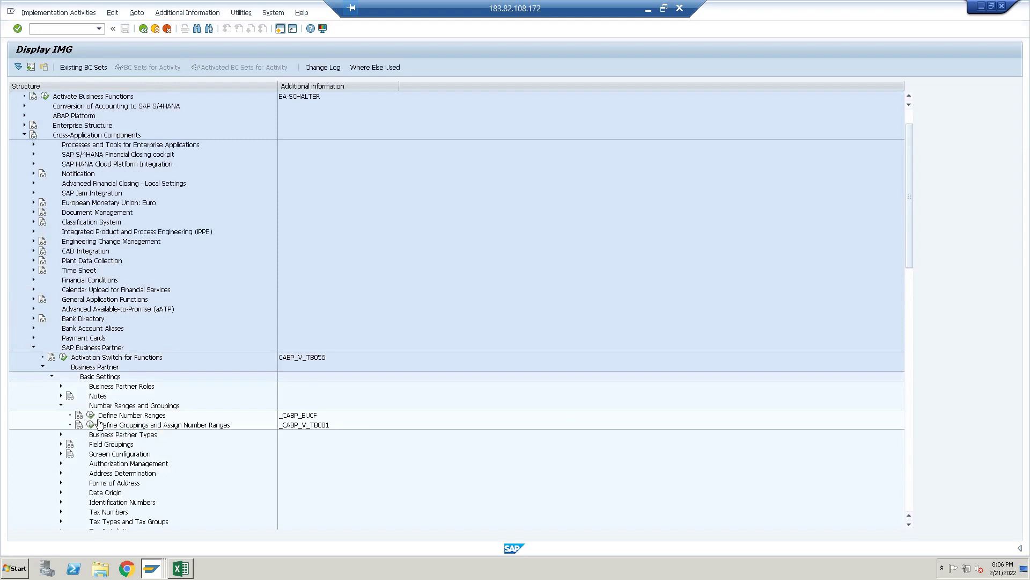
pyautogui.click(92, 415)
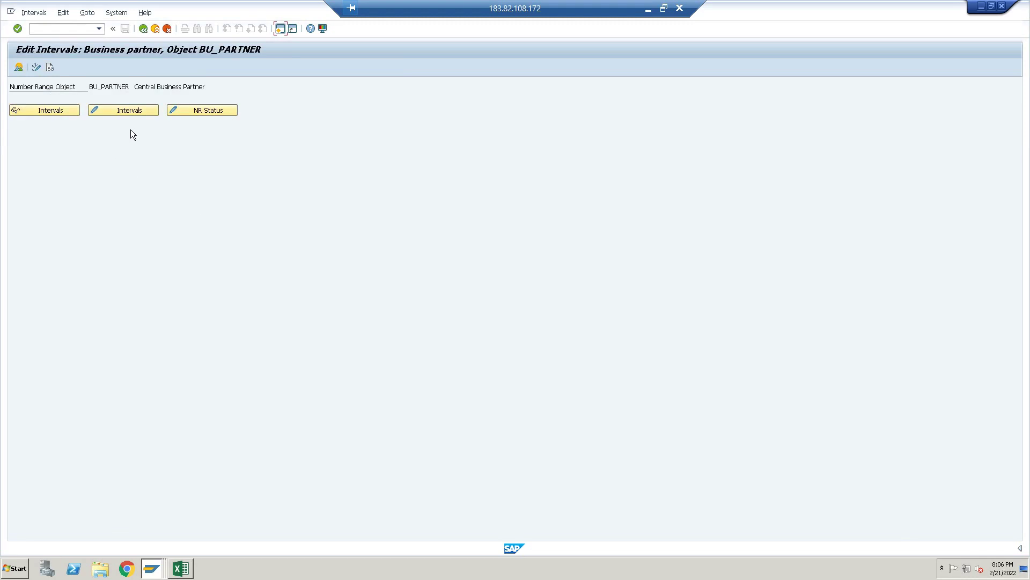
pyautogui.click(140, 110)
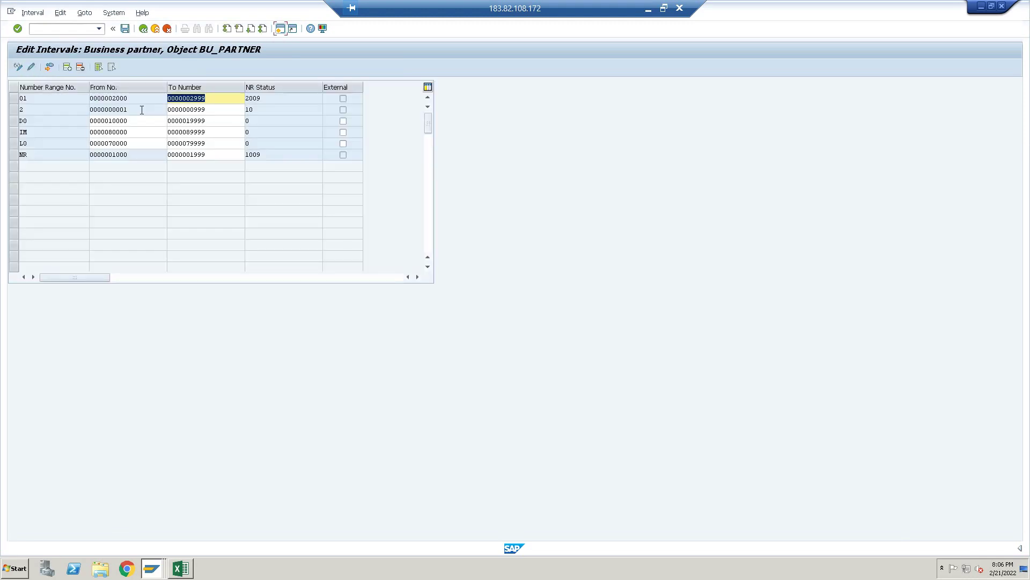
pyautogui.click(67, 67)
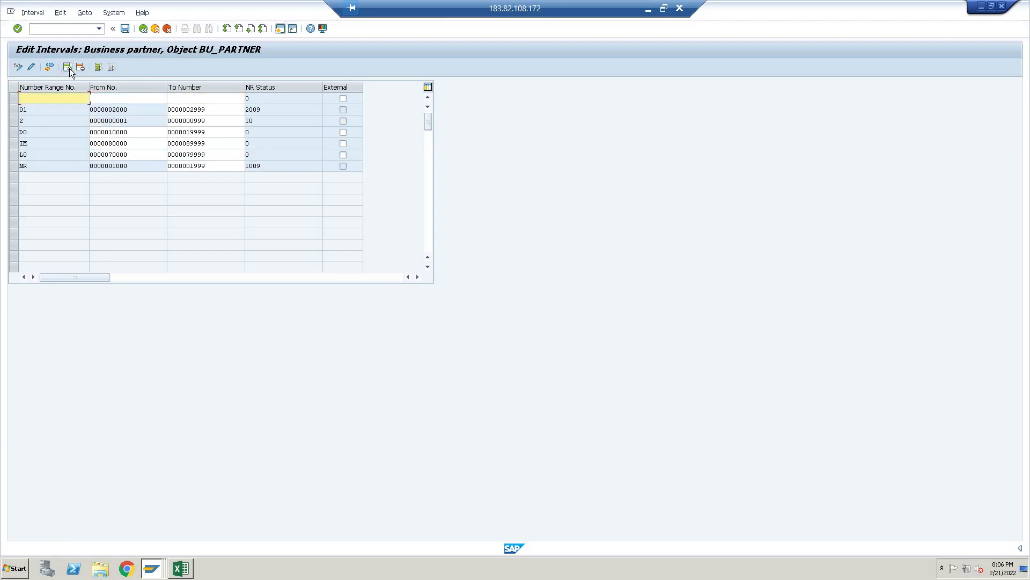
pyautogui.write('02')
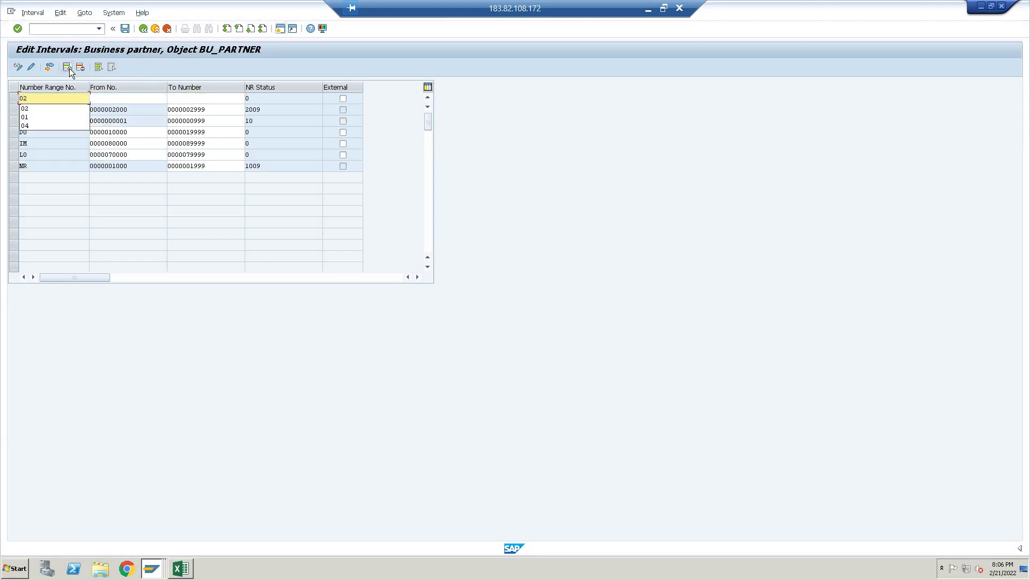
pyautogui.press('Tab')
pyautogui.write('00')
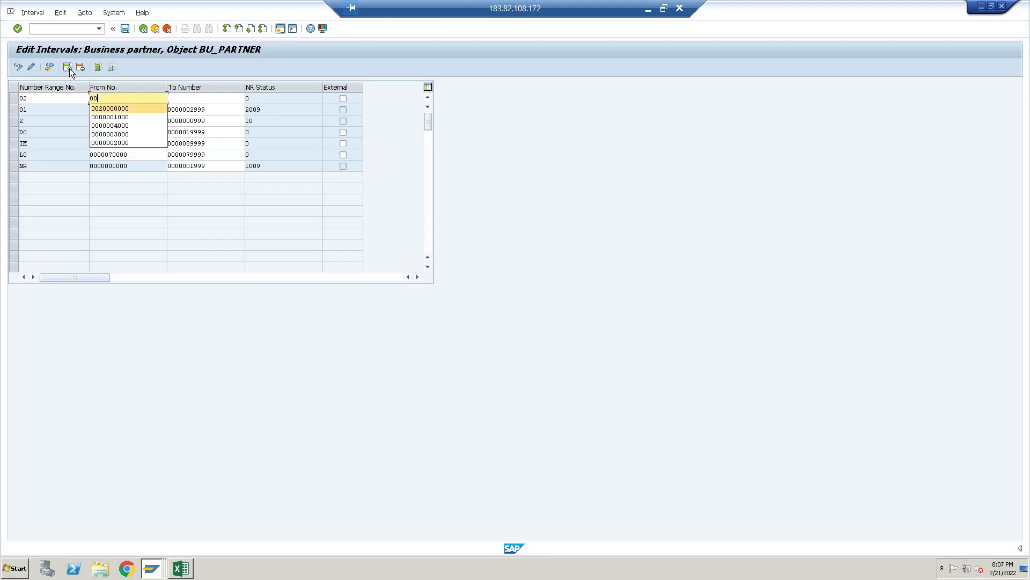
pyautogui.press('Return')
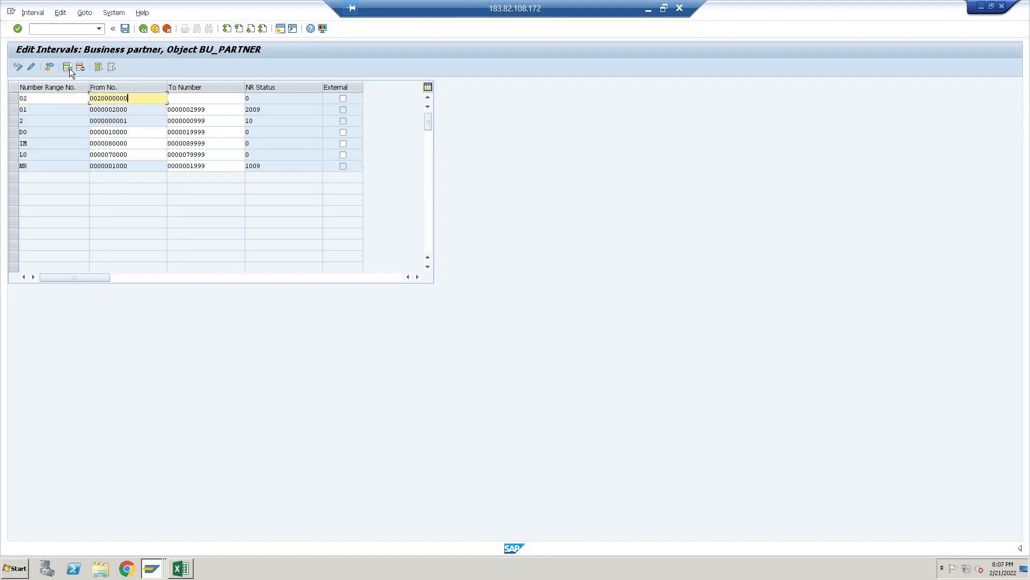
pyautogui.press('Tab')
pyautogui.write('0029999999')
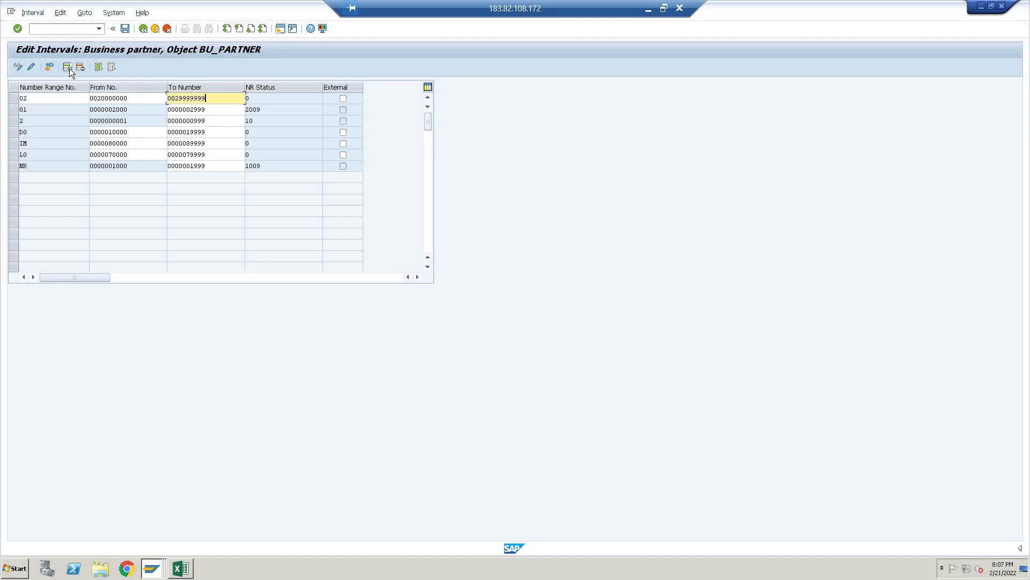
pyautogui.press('Return')
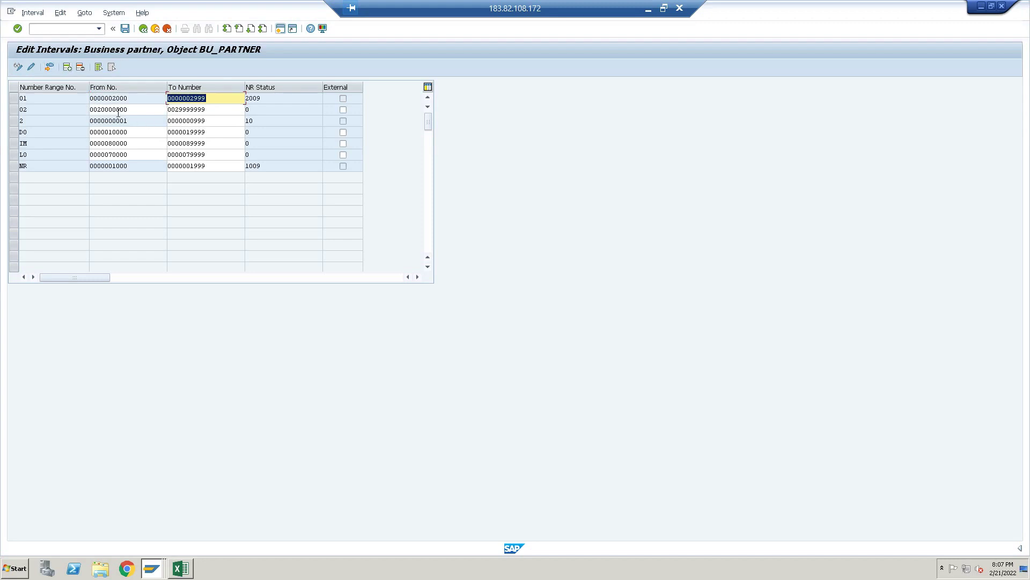
# Save the new interval, acknowledge the transport notice, and return to the customizing tree
pyautogui.hotkey('ctrl', 's')
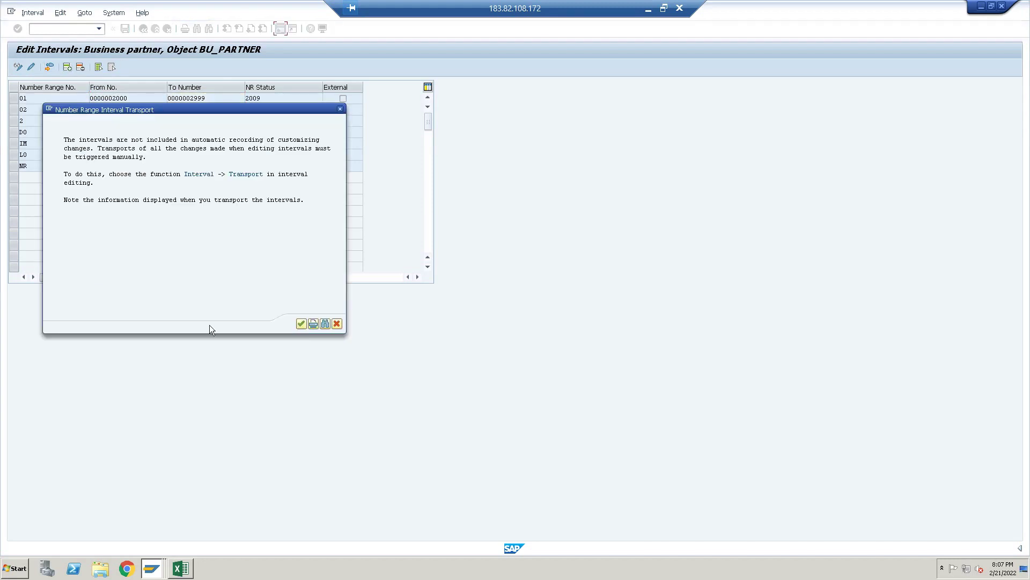
pyautogui.click(301, 324)
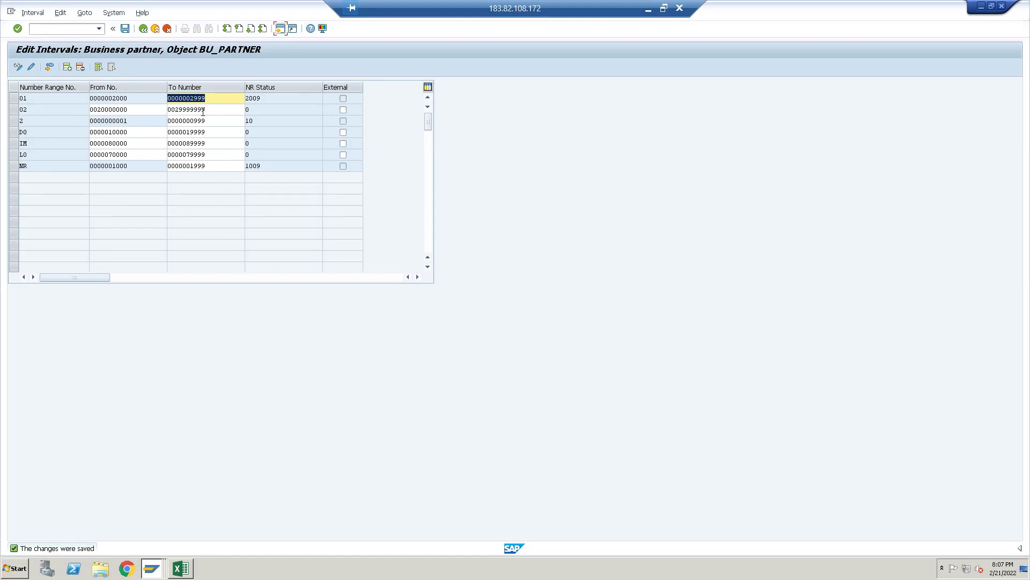
pyautogui.click(144, 30)
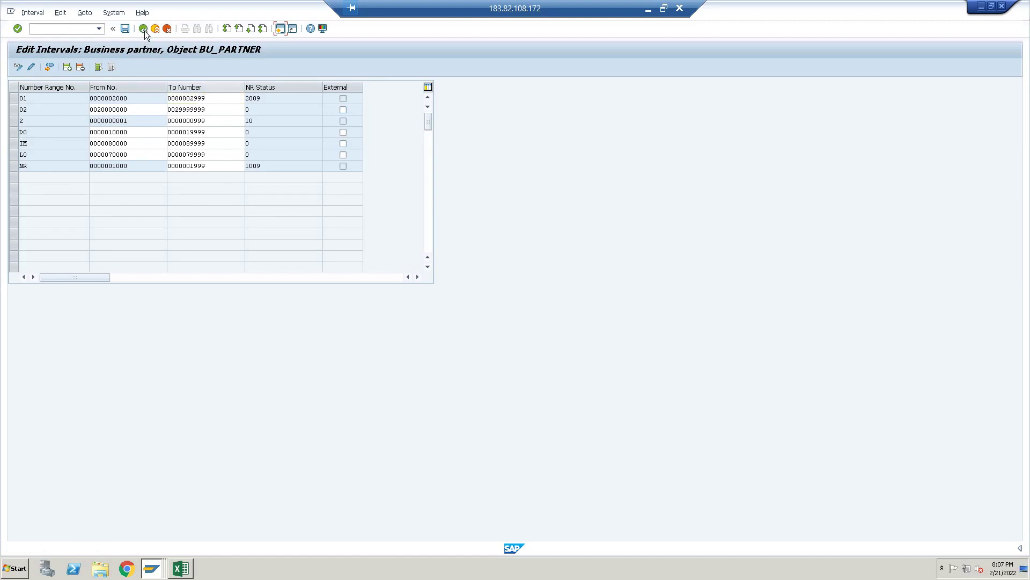
pyautogui.click(144, 30)
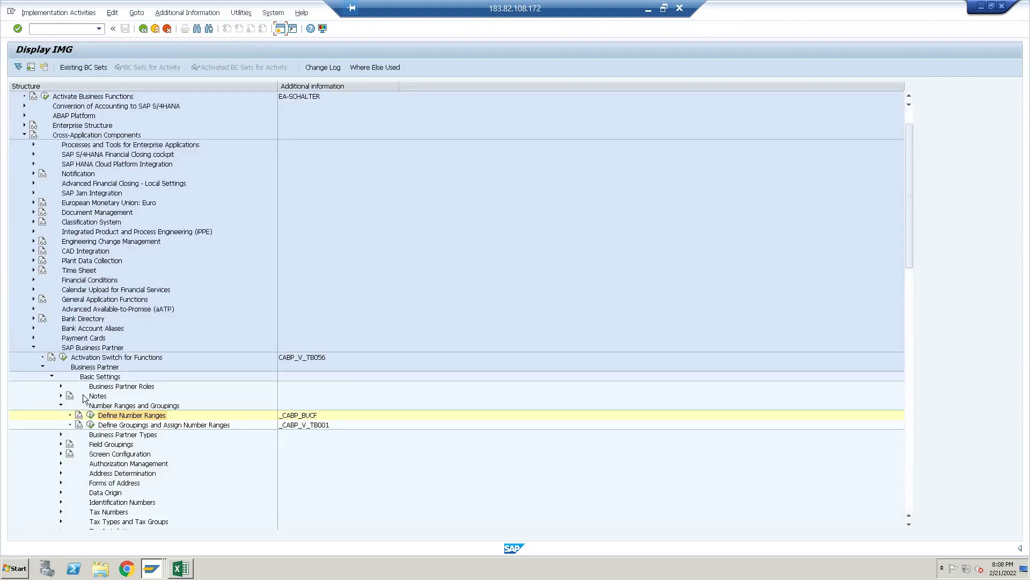
# Open 'Define Groupings and Assign Number Ranges', begin a new grouping entry, then view the Excel notes
pyautogui.click(90, 425)
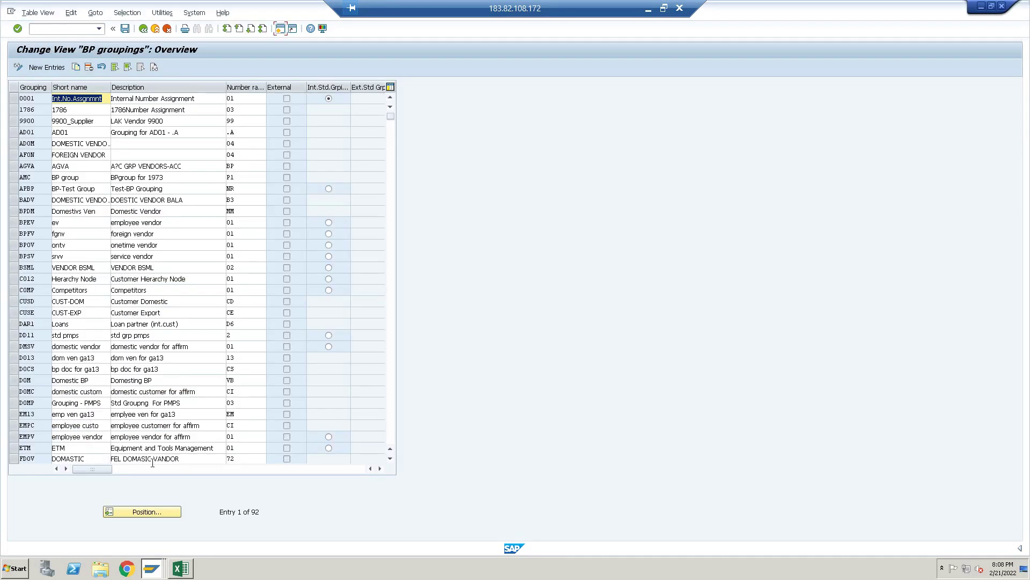
pyautogui.click(152, 510)
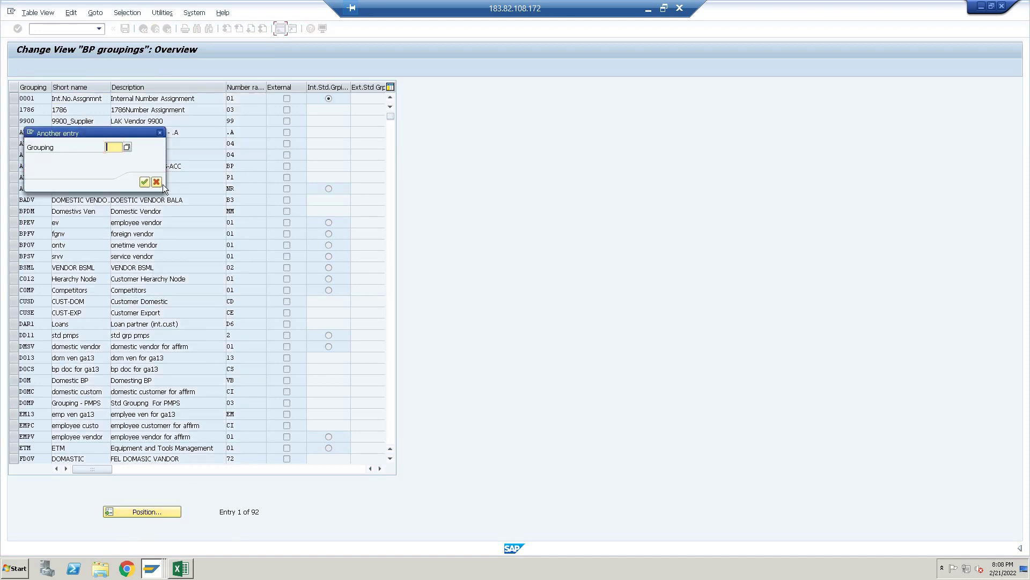
pyautogui.click(156, 182)
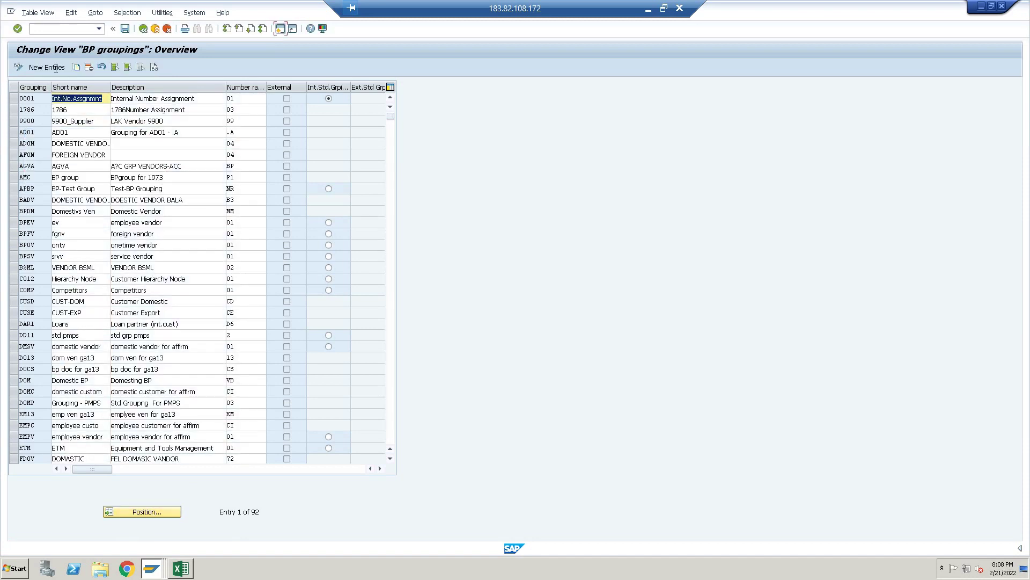
pyautogui.click(47, 66)
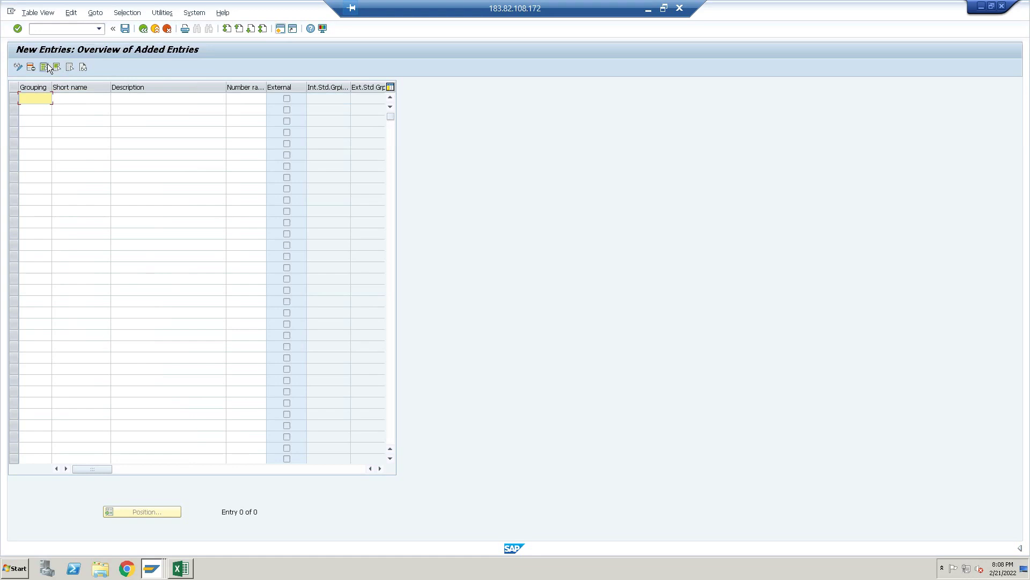
pyautogui.click(181, 567)
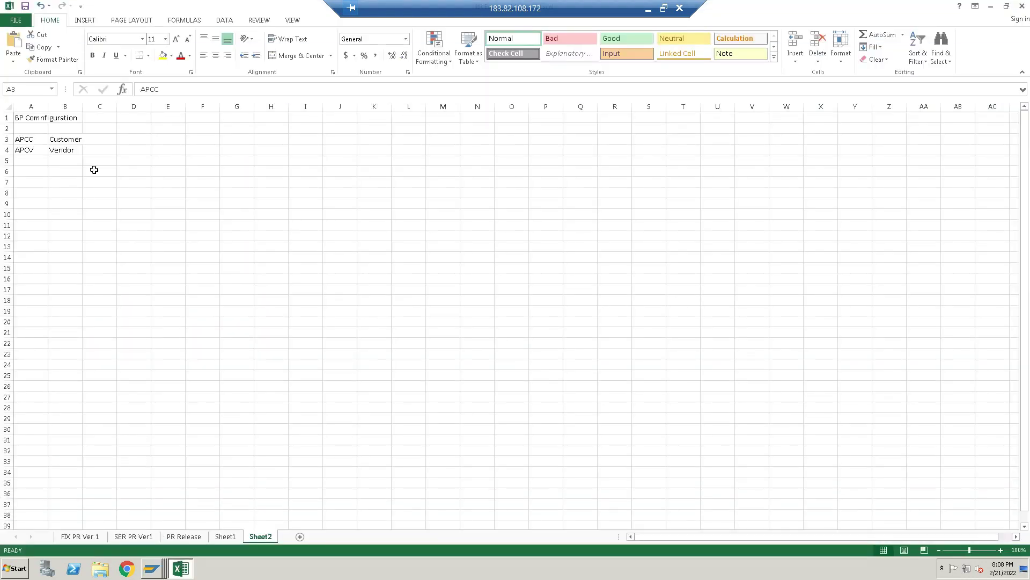
# Enter APGG in cell A6 and 'Business [artner' in B6 of the notes sheet
pyautogui.click(26, 171)
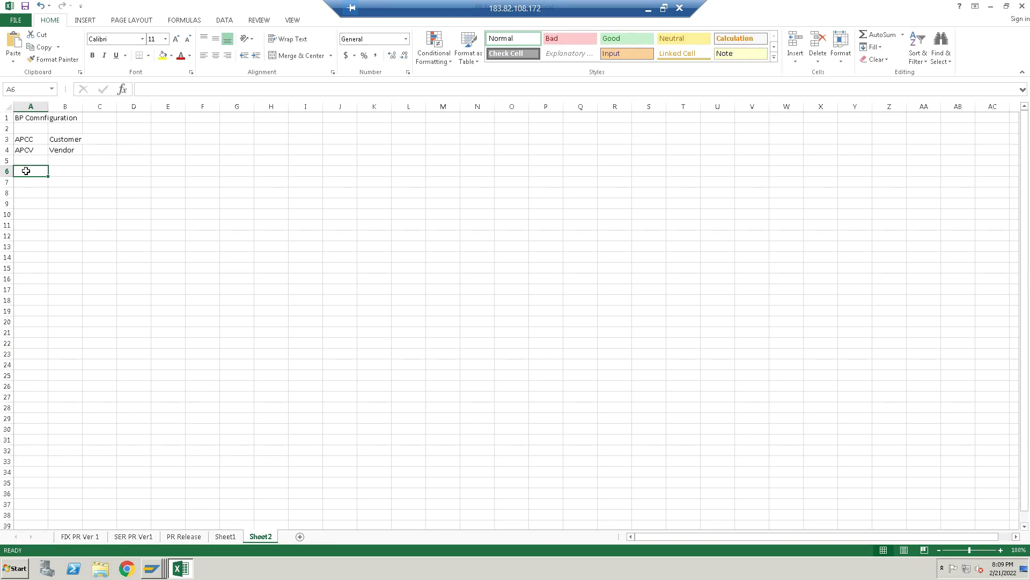
pyautogui.write('APGG')
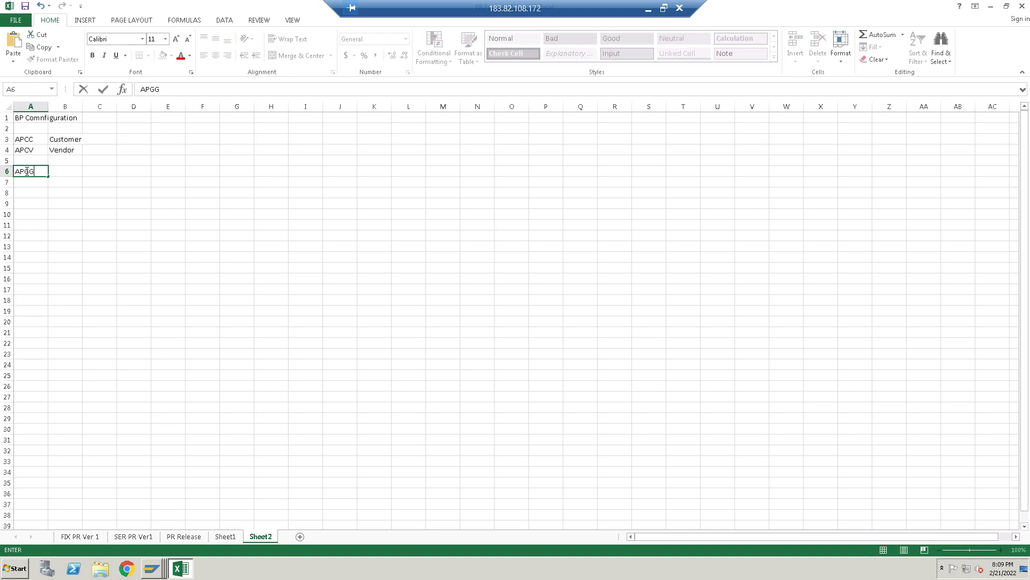
pyautogui.press('Tab')
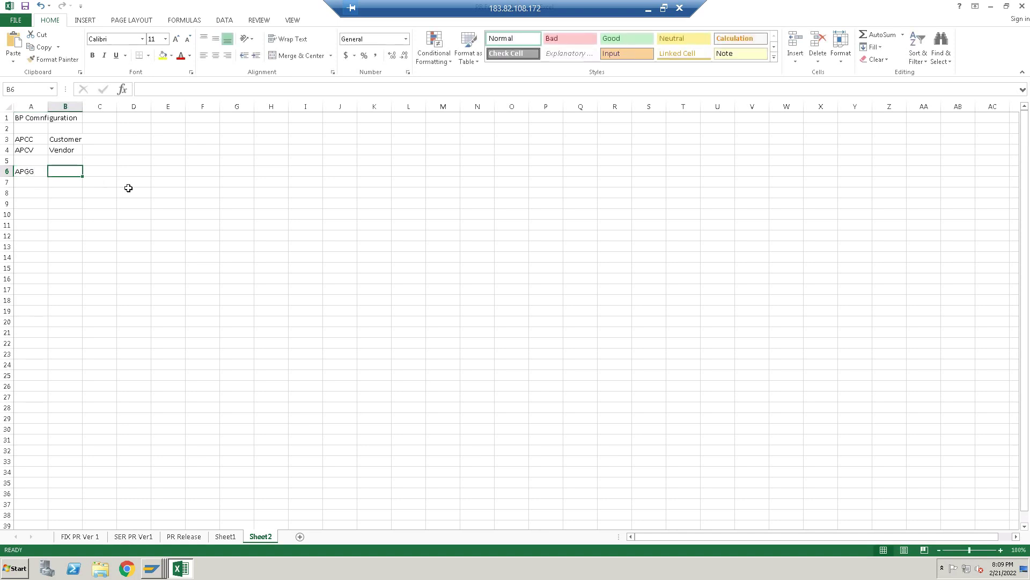
pyautogui.write('Cust')
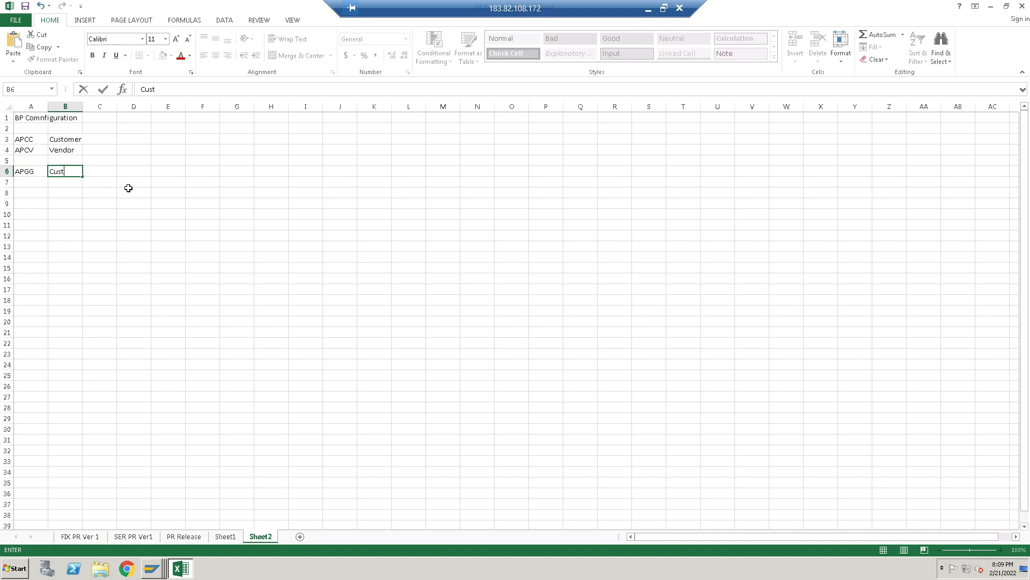
pyautogui.press('BackSpace')
pyautogui.press('BackSpace')
pyautogui.press('BackSpace')
pyautogui.press('BackSpace')
pyautogui.write('Business [artner')
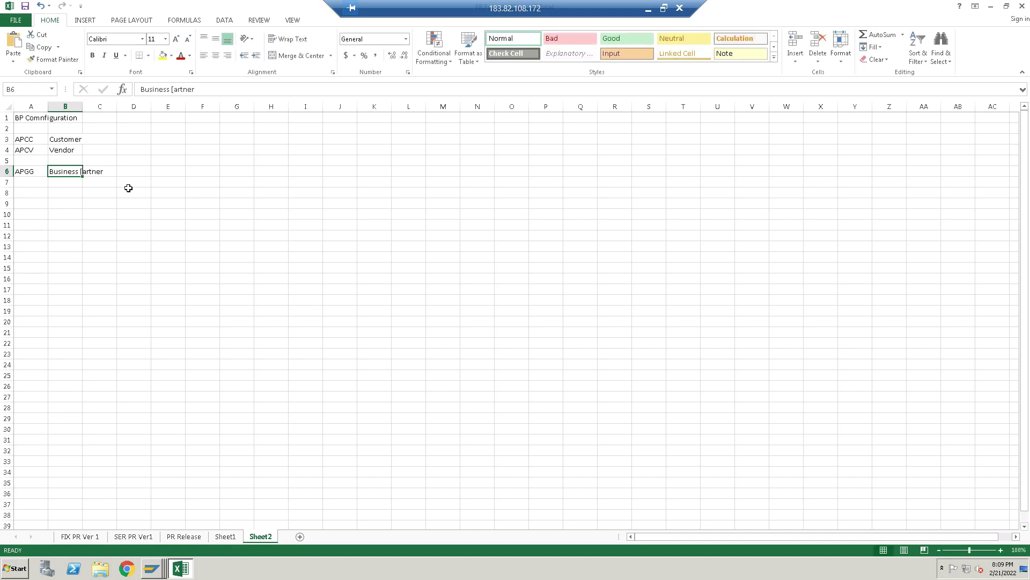
pyautogui.hotkey('alt', 'Tab')
pyautogui.hotkey('alt', 'Tab')
pyautogui.hotkey('alt', 'Tab')
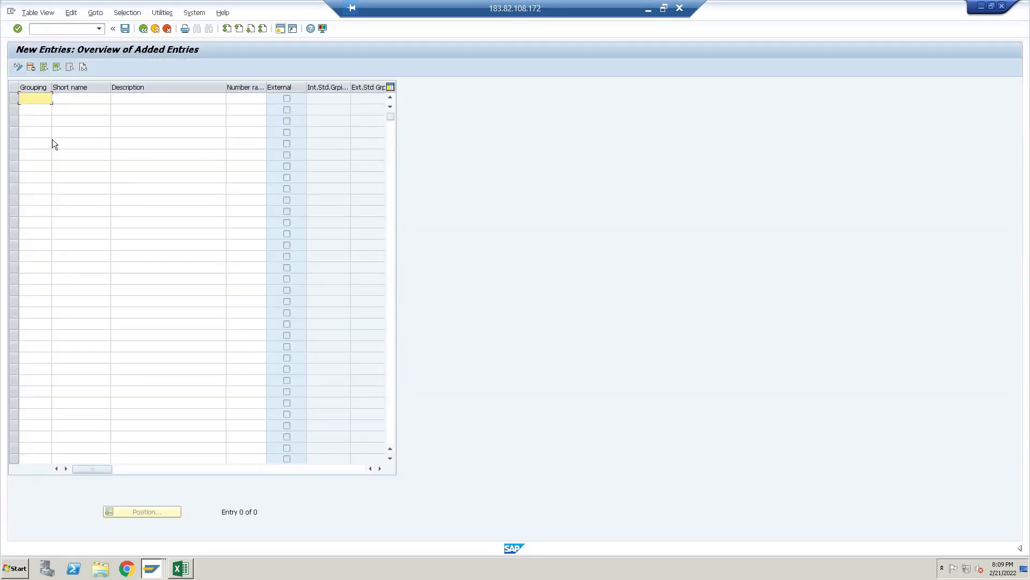
# Fill the new grouping row: APGG, short name Testing, description Tesing, number range 02
pyautogui.write('APGG')
pyautogui.press('Tab')
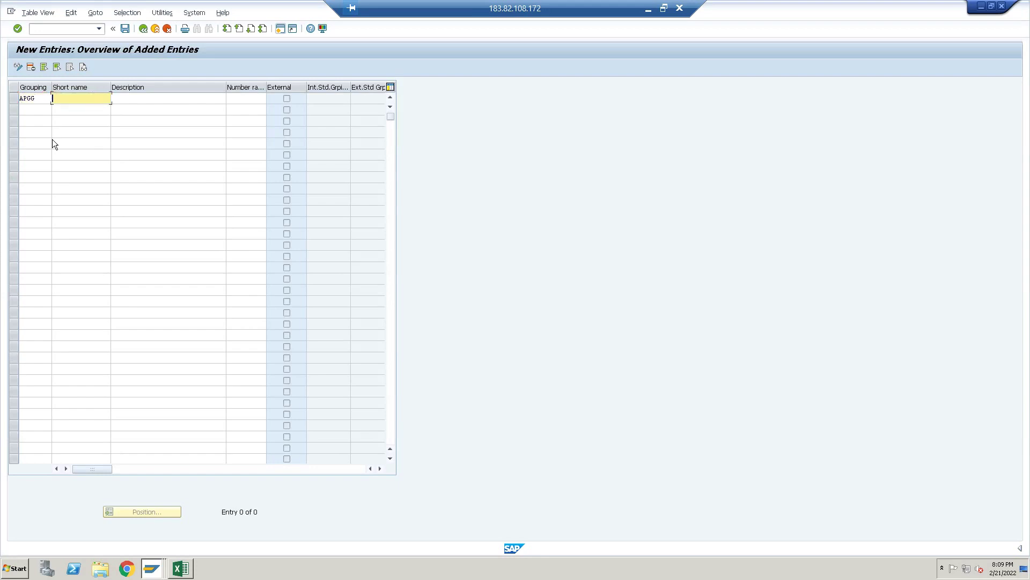
pyautogui.write('Testing')
pyautogui.press('Tab')
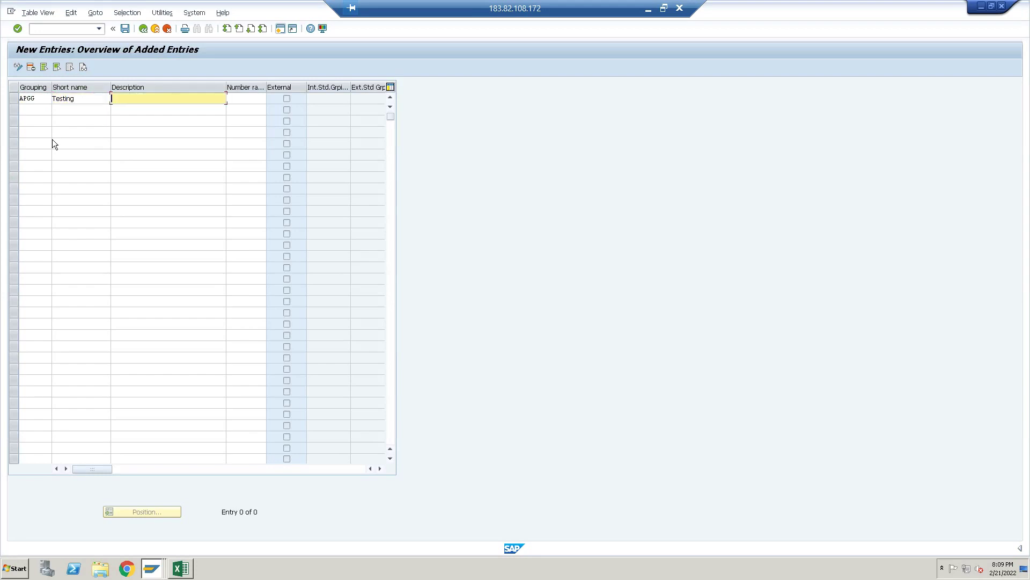
pyautogui.write('Tesing')
pyautogui.press('Tab')
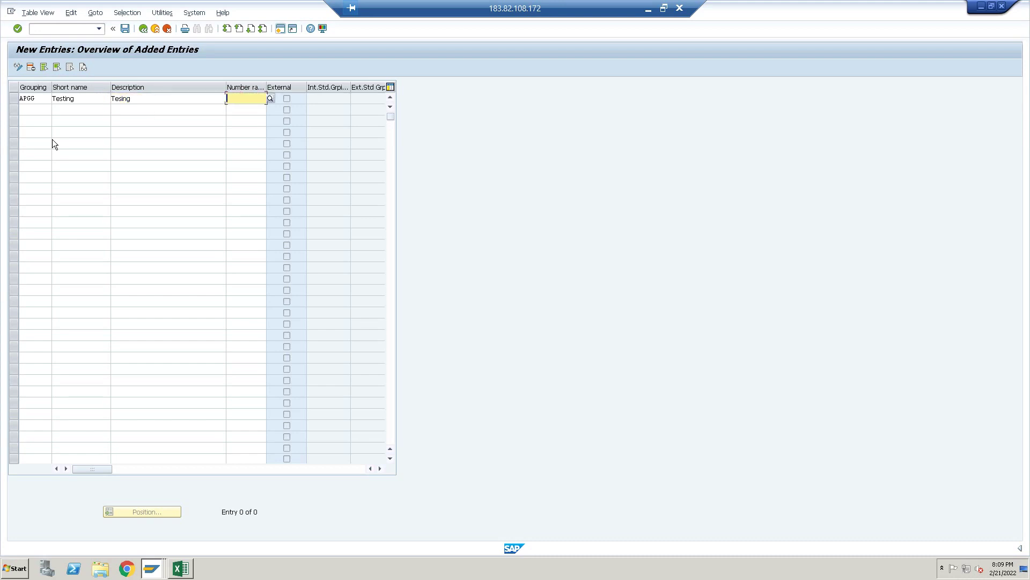
pyautogui.write('10')
pyautogui.press('BackSpace')
pyautogui.press('BackSpace')
pyautogui.write('02')
pyautogui.press('Return')
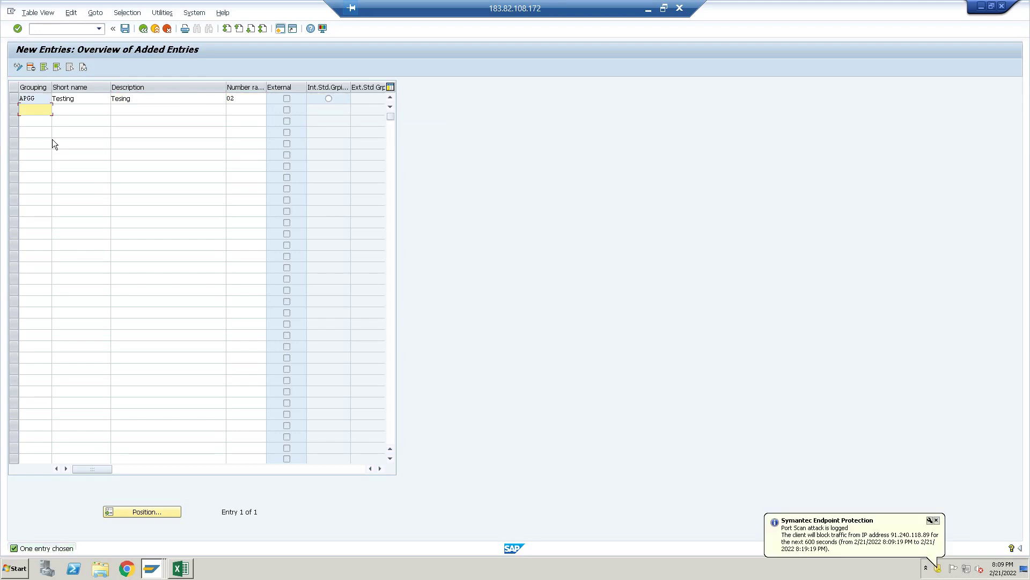
# Save grouping APGG under the customizing request and return to the IMG tree
pyautogui.hotkey('ctrl', 's')
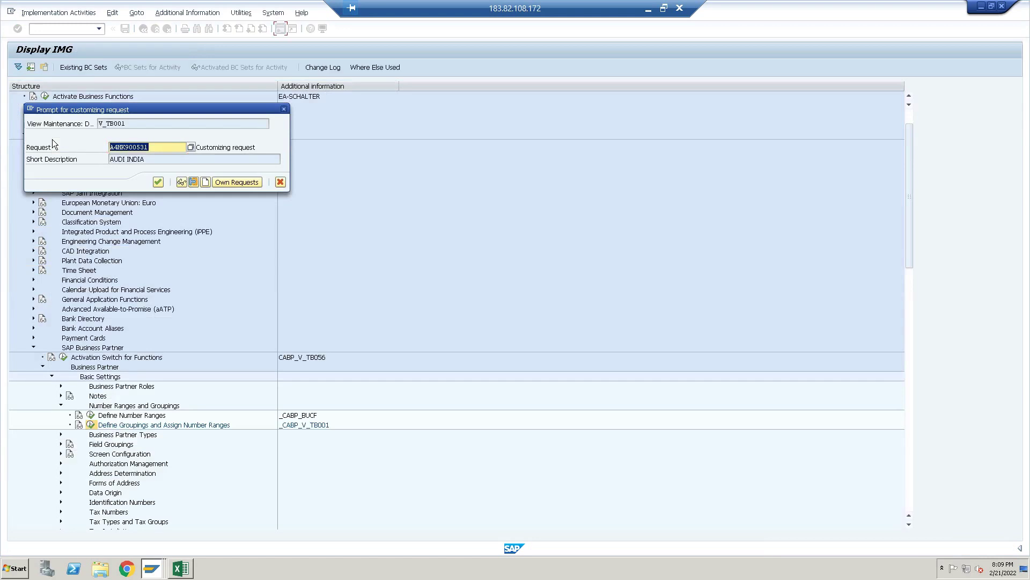
pyautogui.click(158, 182)
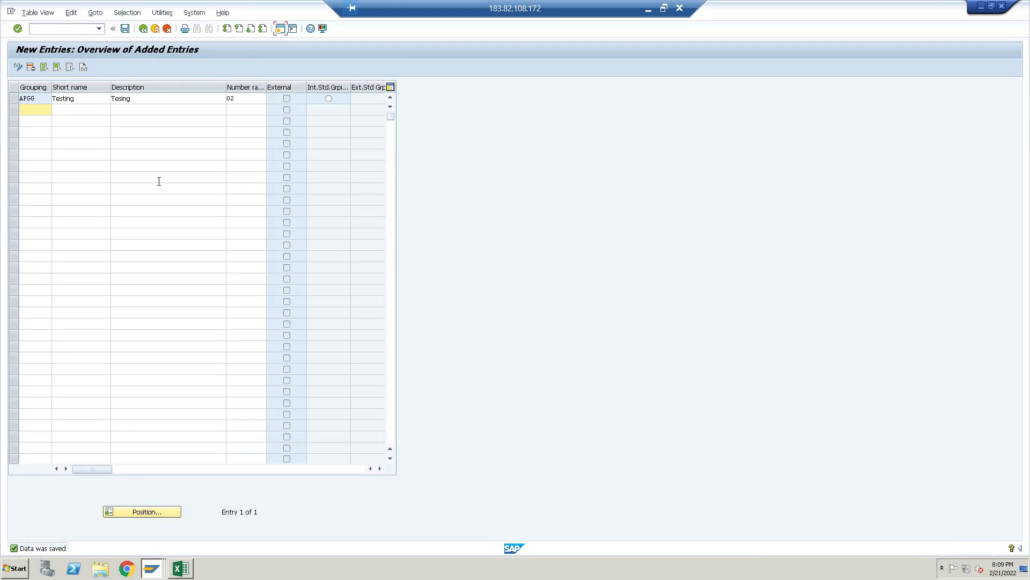
pyautogui.click(143, 29)
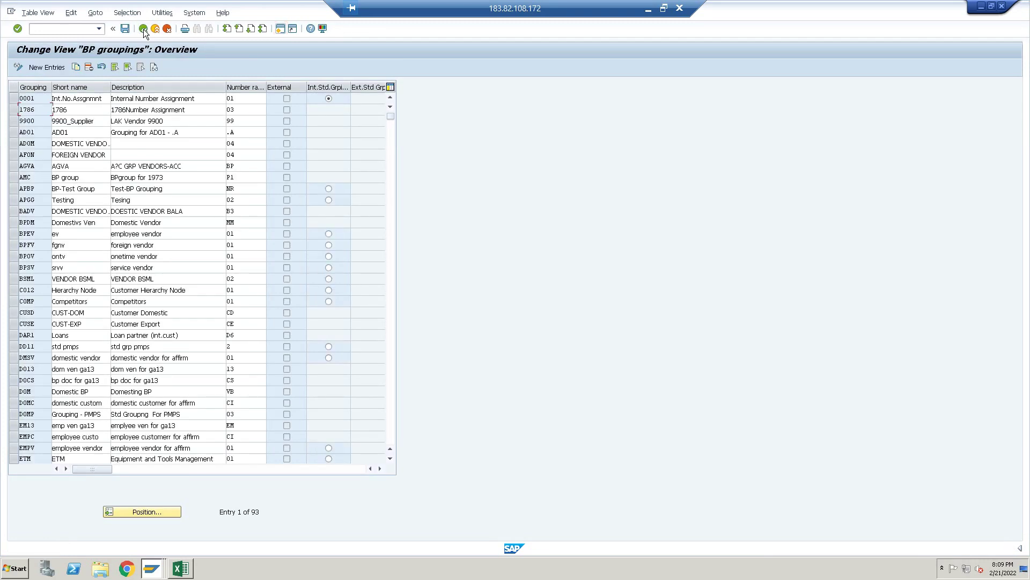
pyautogui.click(143, 29)
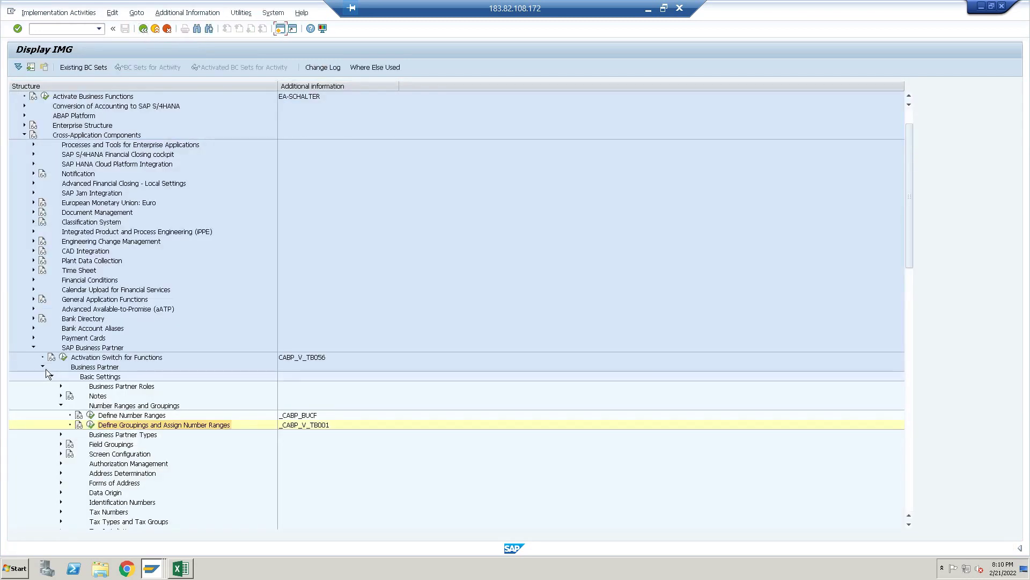
# Fold the Business Partner branches and expand Customer/Vendor Integration to Settings for Customer Integration
pyautogui.click(43, 366)
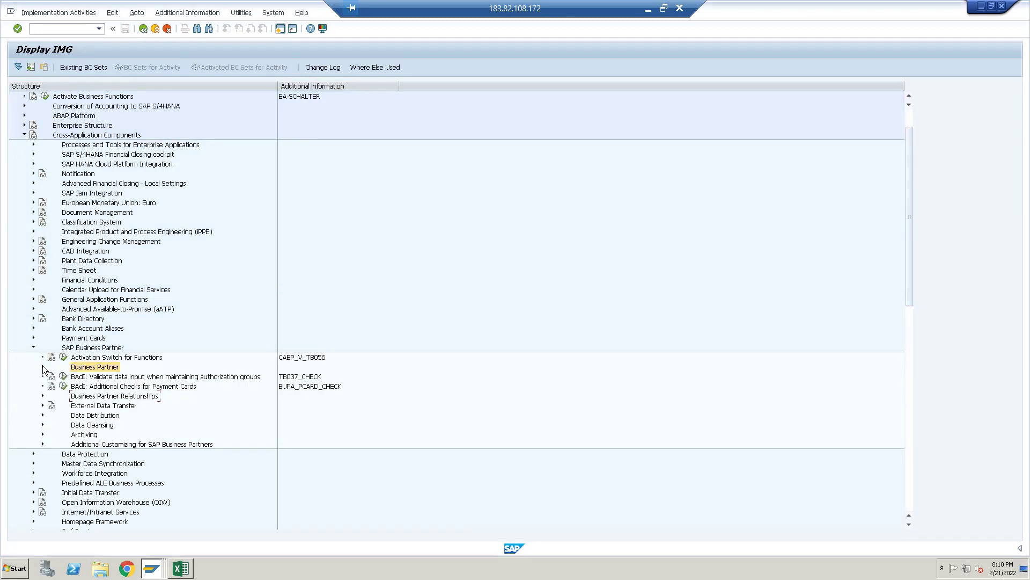
pyautogui.click(34, 348)
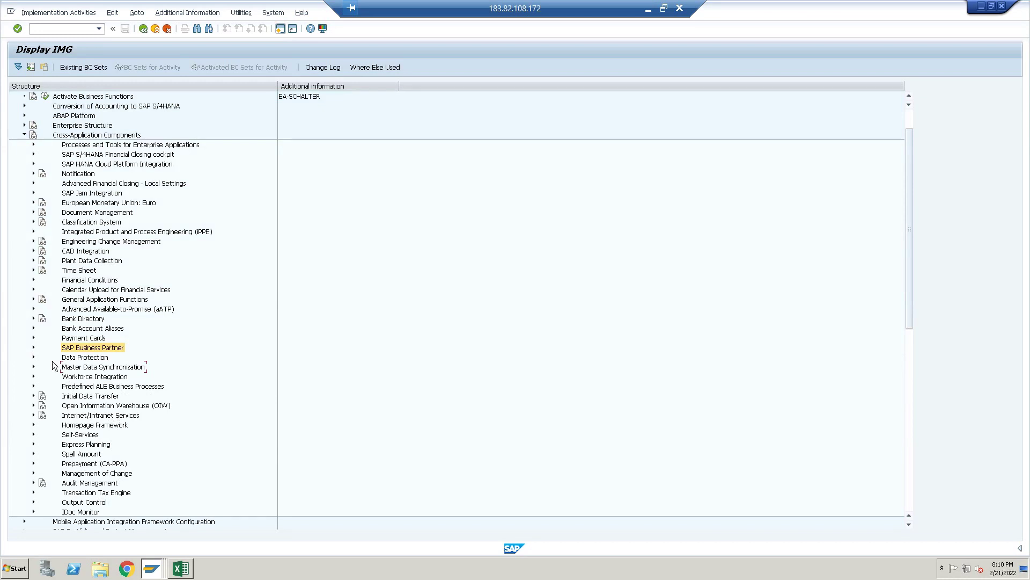
pyautogui.click(33, 367)
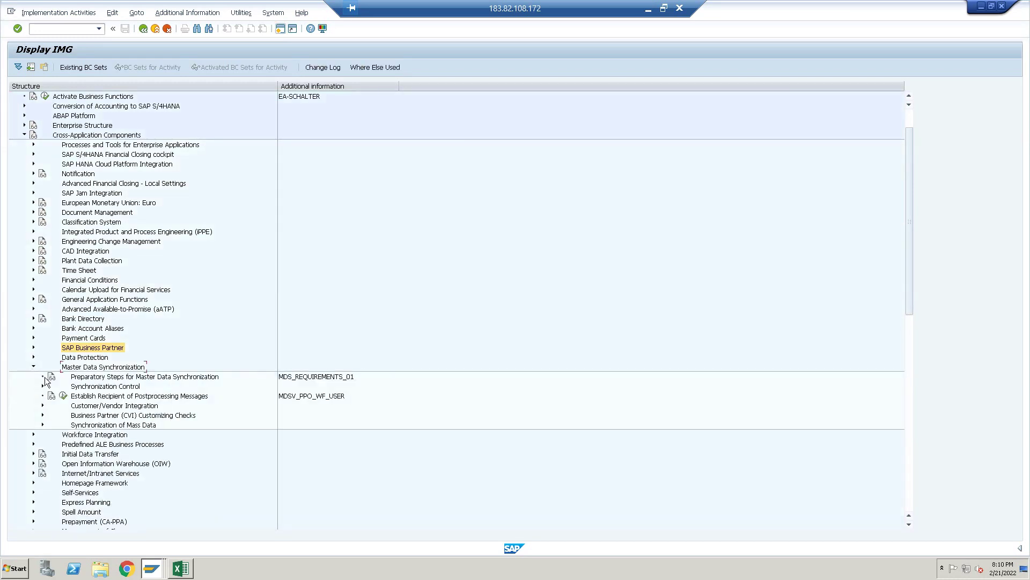
pyautogui.click(43, 405)
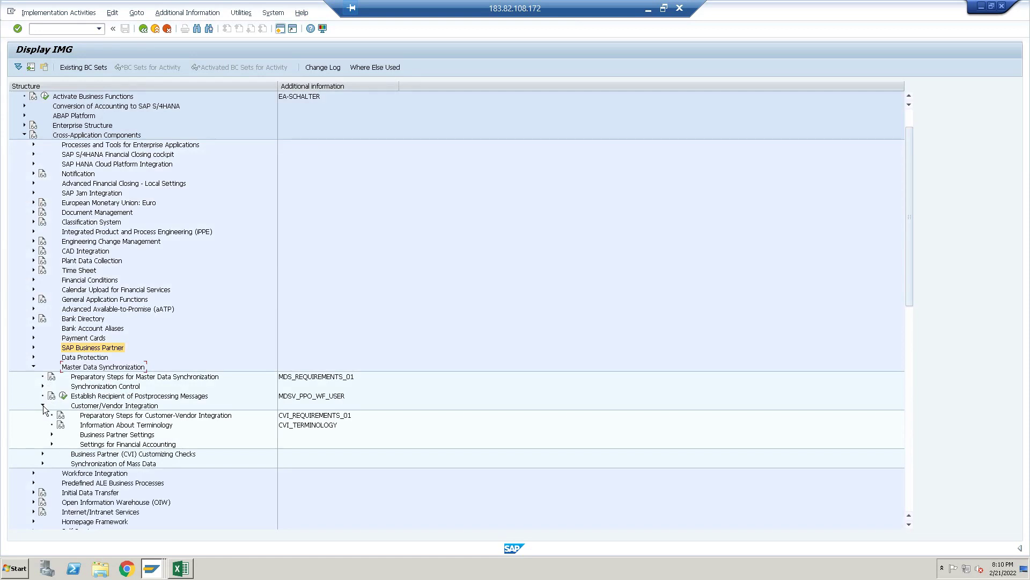
pyautogui.click(52, 434)
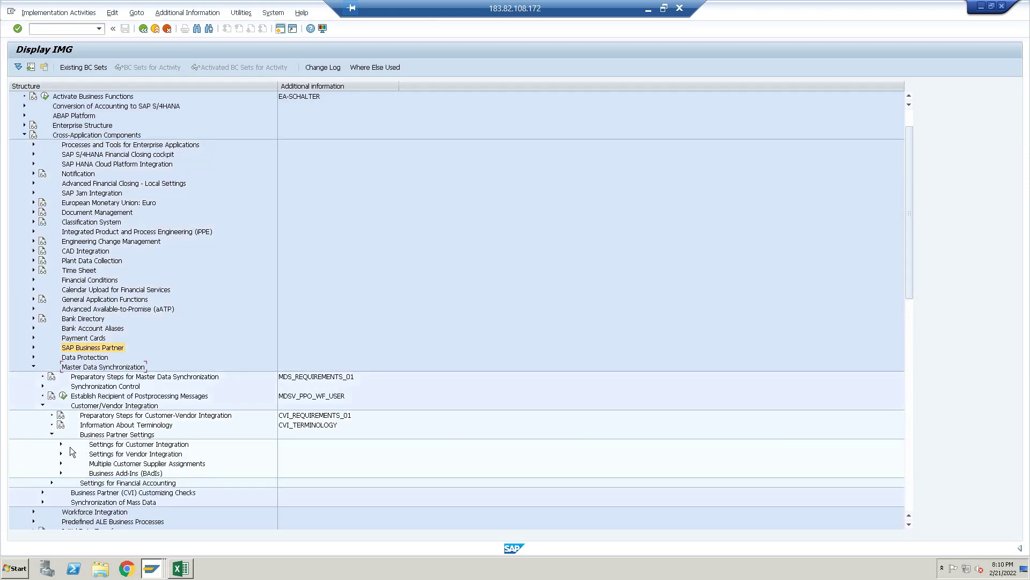
pyautogui.click(60, 444)
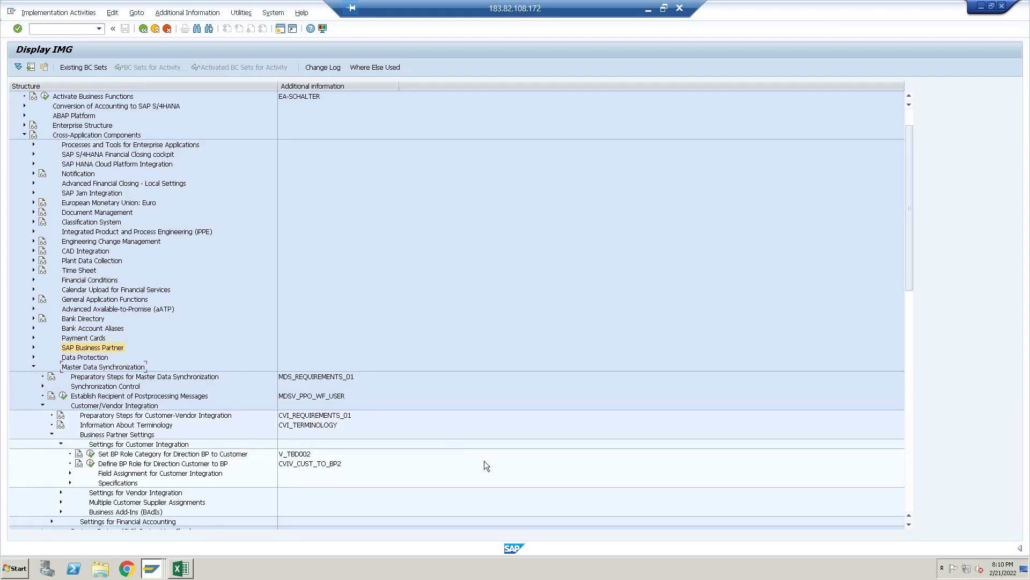
pyautogui.press('Down')
pyautogui.press('Down')
pyautogui.press('Down')
pyautogui.press('Down')
pyautogui.press('Down')
pyautogui.press('Down')
pyautogui.press('Down')
pyautogui.press('Down')
pyautogui.press('Down')
pyautogui.press('Down')
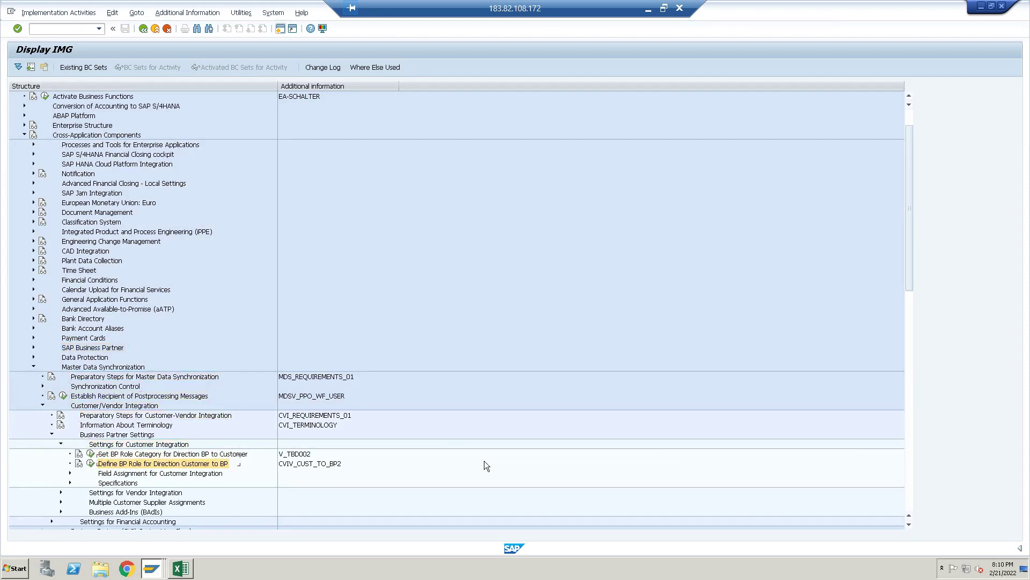
pyautogui.press('Down')
pyautogui.press('Down')
pyautogui.press('Down')
pyautogui.press('Down')
pyautogui.press('Down')
pyautogui.press('Down')
pyautogui.press('Down')
pyautogui.press('Down')
pyautogui.press('Down')
pyautogui.press('Down')
pyautogui.press('Down')
pyautogui.press('Down')
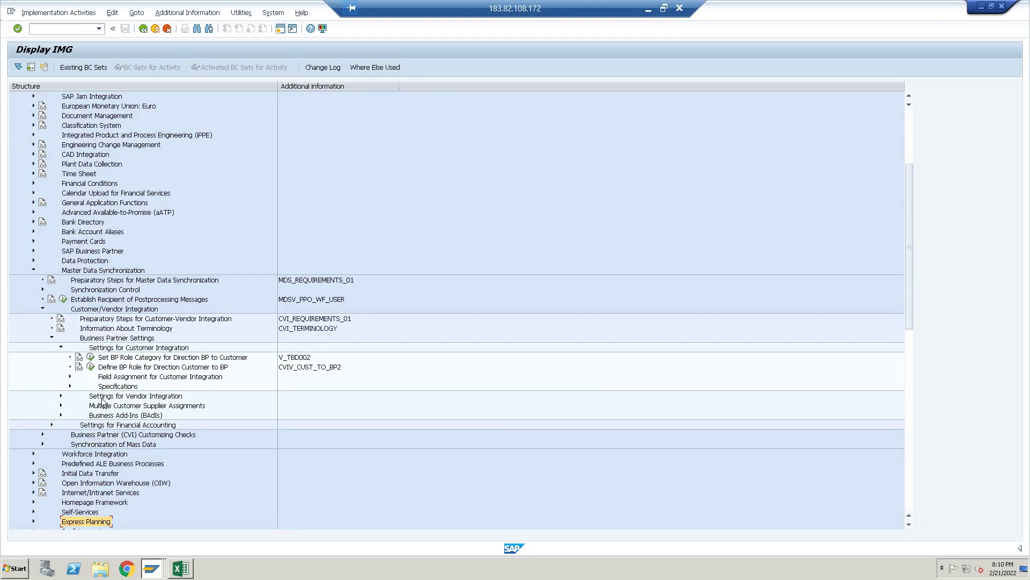
# Open 'Define Number Assignment for Direction BP to Customer' under Field Assignment > Assign Keys
pyautogui.click(94, 357)
pyautogui.click(70, 376)
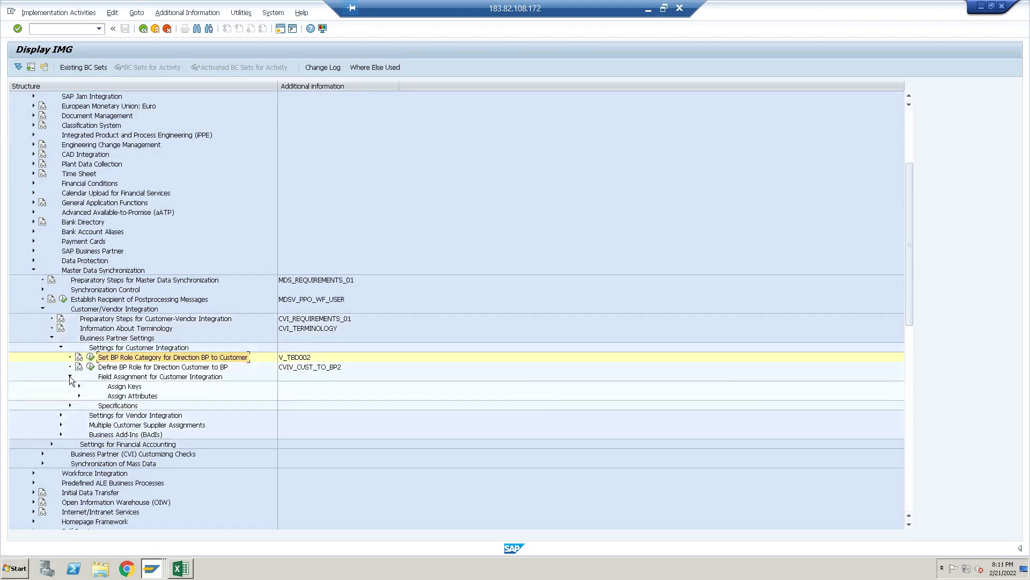
pyautogui.click(79, 386)
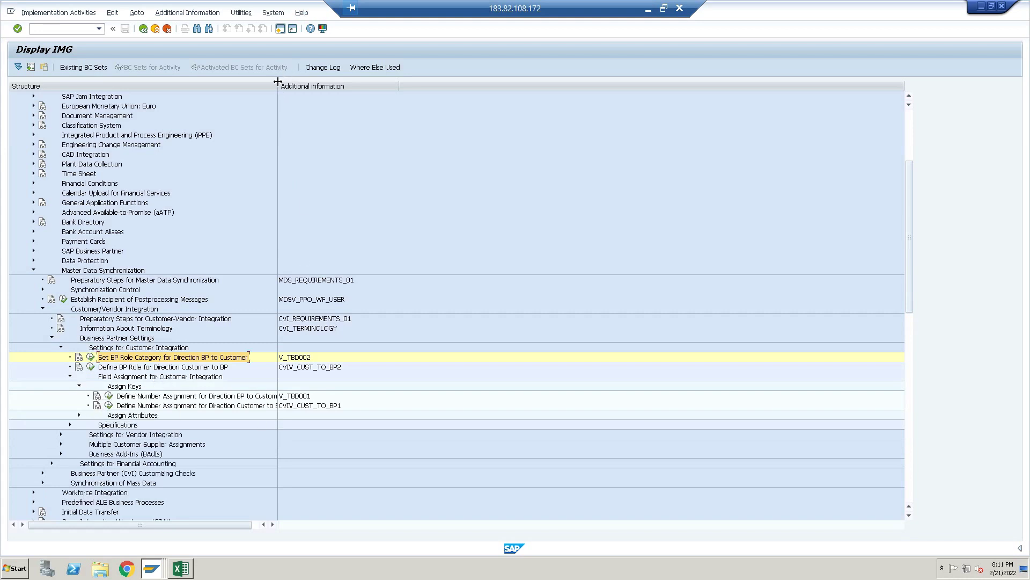
pyautogui.moveTo(279, 86); pyautogui.dragTo(299, 85)
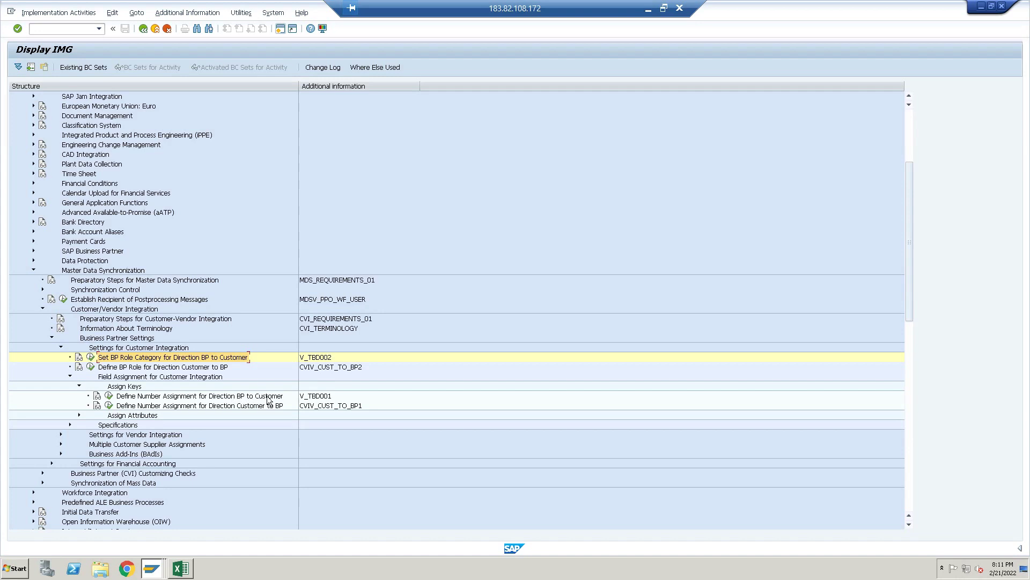
pyautogui.click(108, 396)
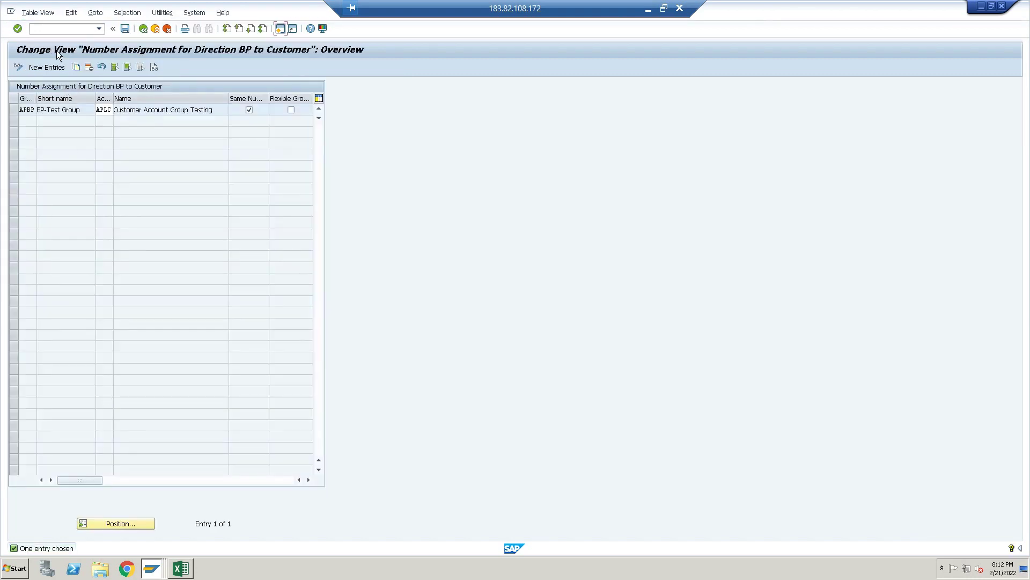
# Add a new number assignment row with grouping APGG, checking the Excel configuration notes
pyautogui.click(53, 68)
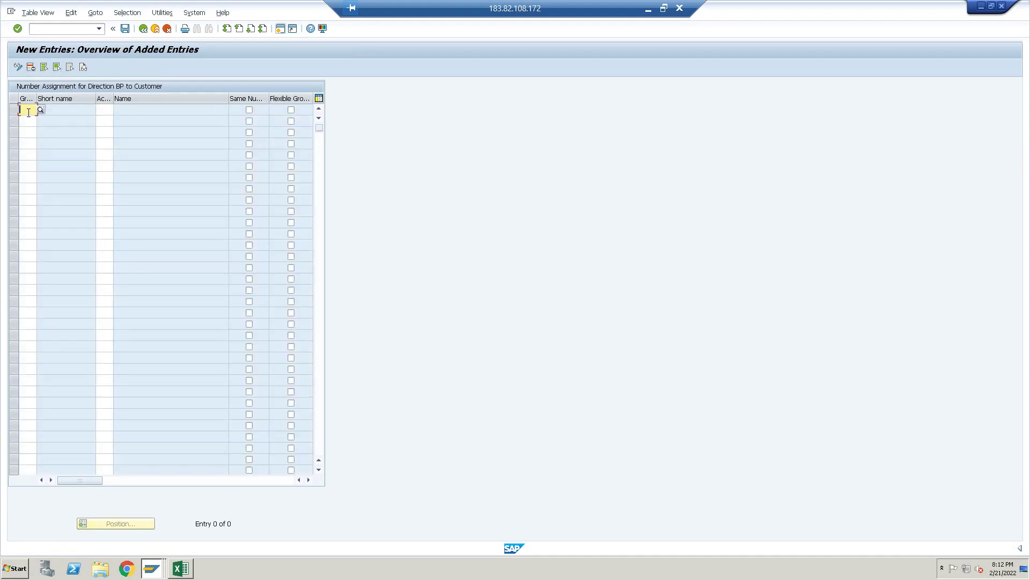
pyautogui.click(181, 569)
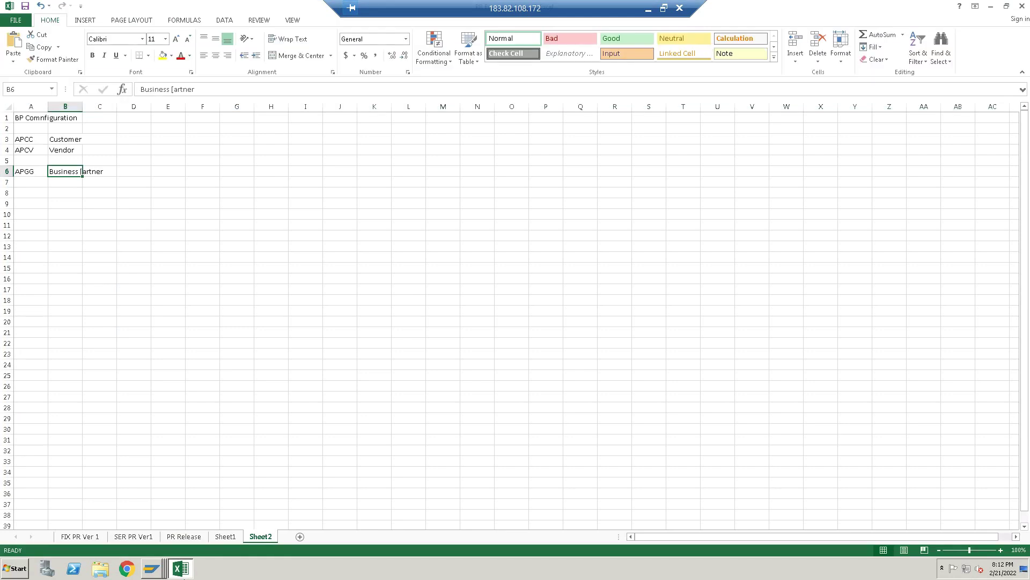
pyautogui.click(183, 575)
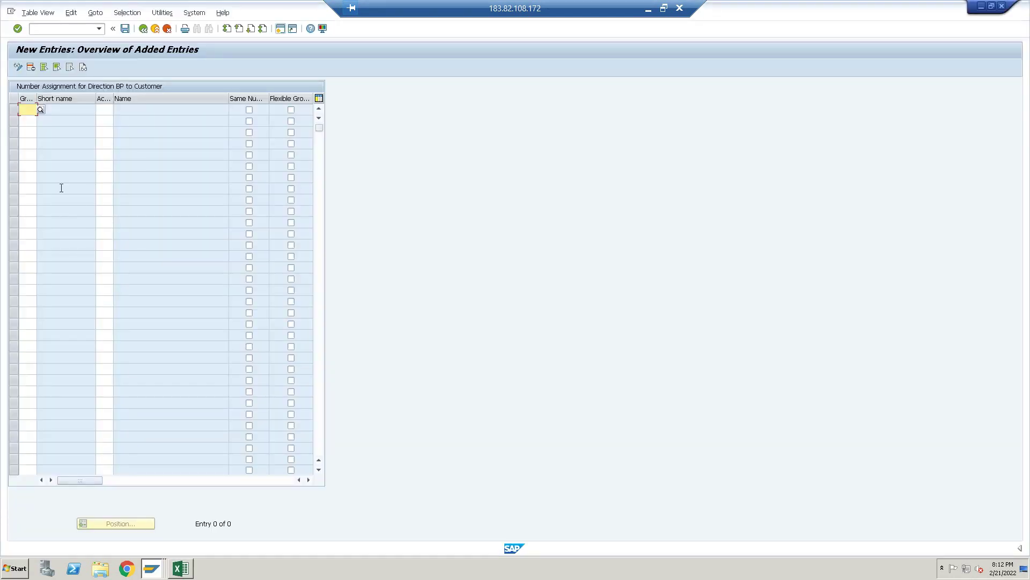
pyautogui.write('APCC')
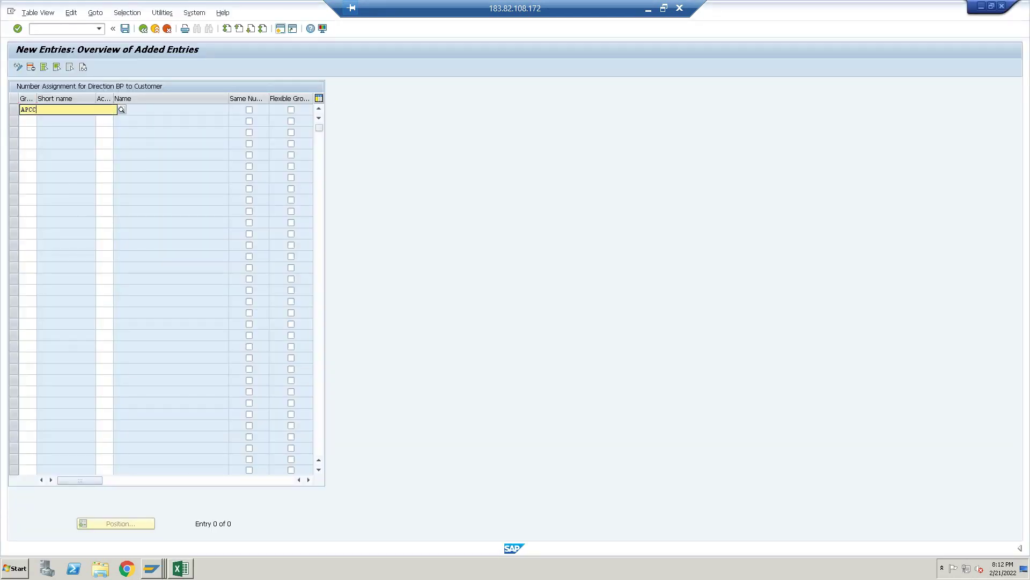
pyautogui.press('BackSpace')
pyautogui.press('BackSpace')
pyautogui.press('BackSpace')
pyautogui.press('BackSpace')
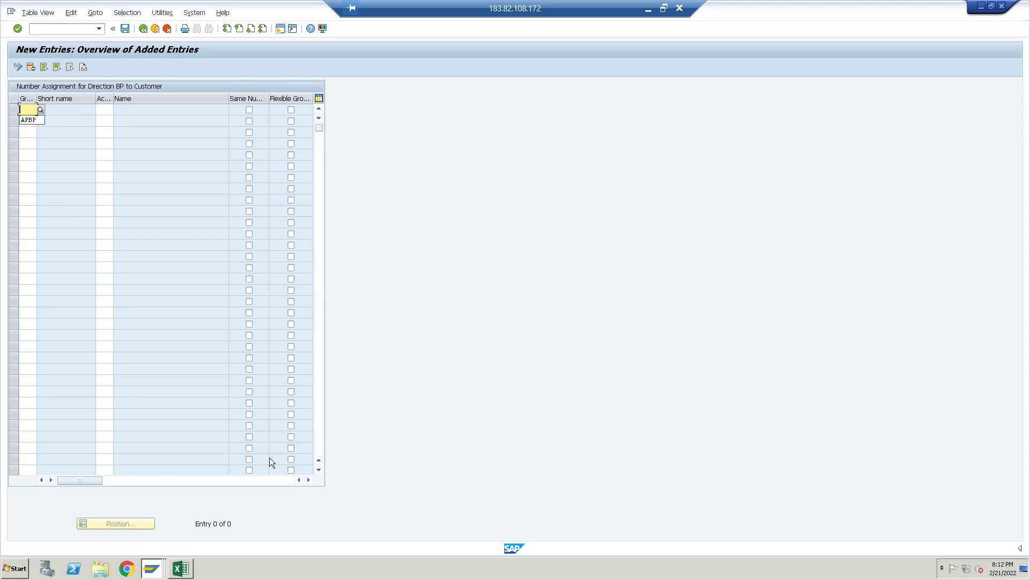
pyautogui.click(182, 568)
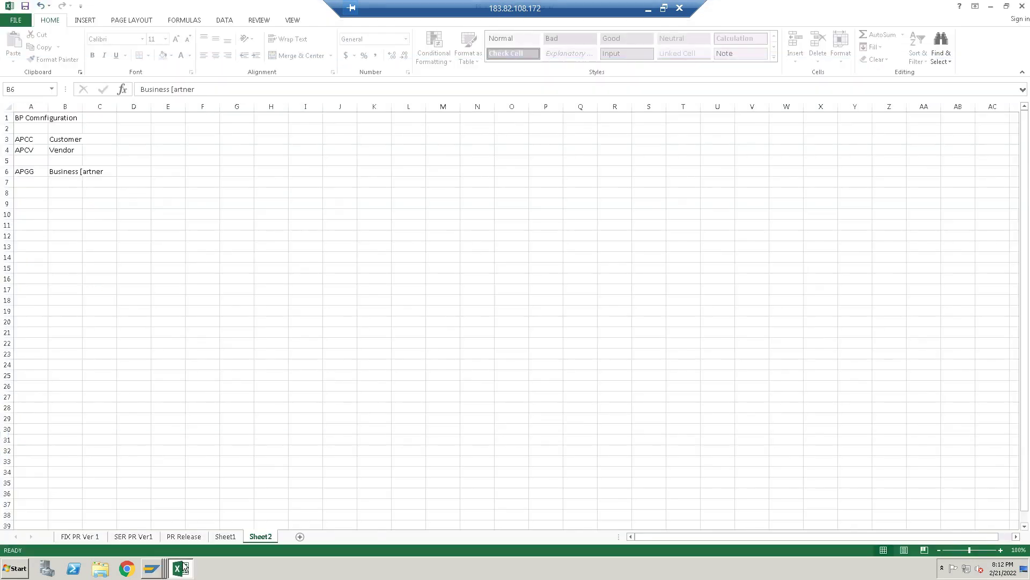
pyautogui.click(183, 568)
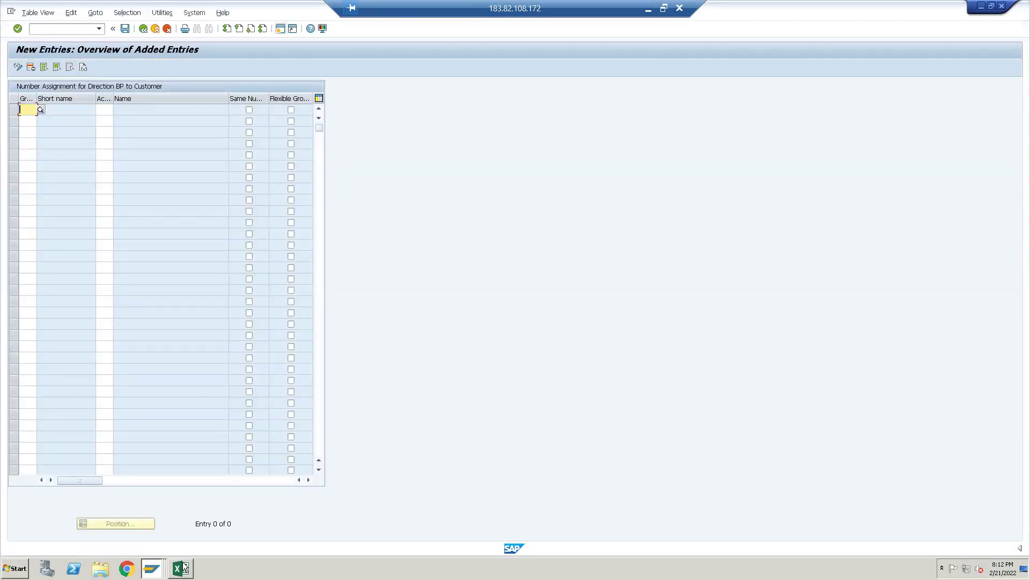
pyautogui.write('APGG')
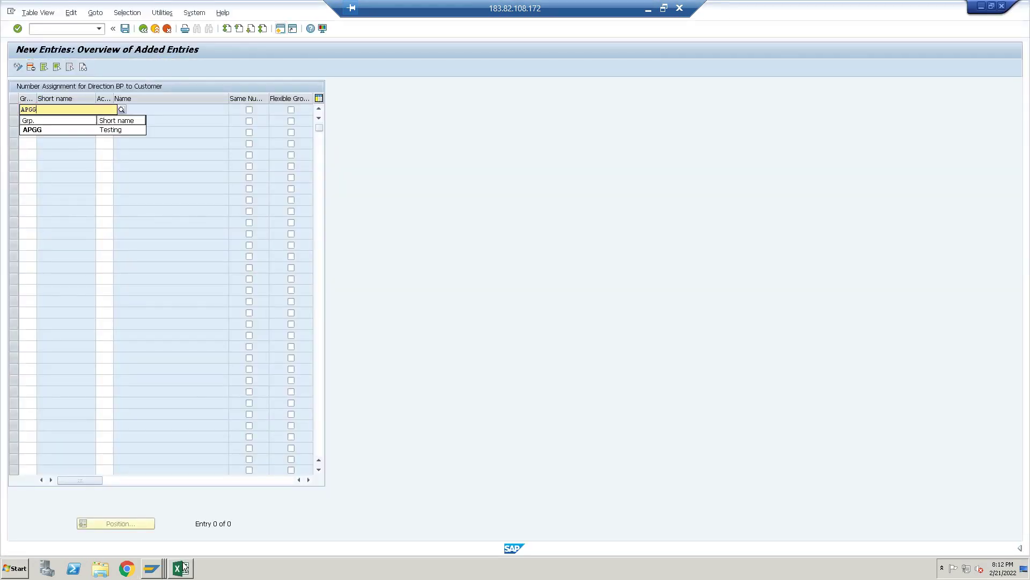
pyautogui.press('Down')
pyautogui.press('Return')
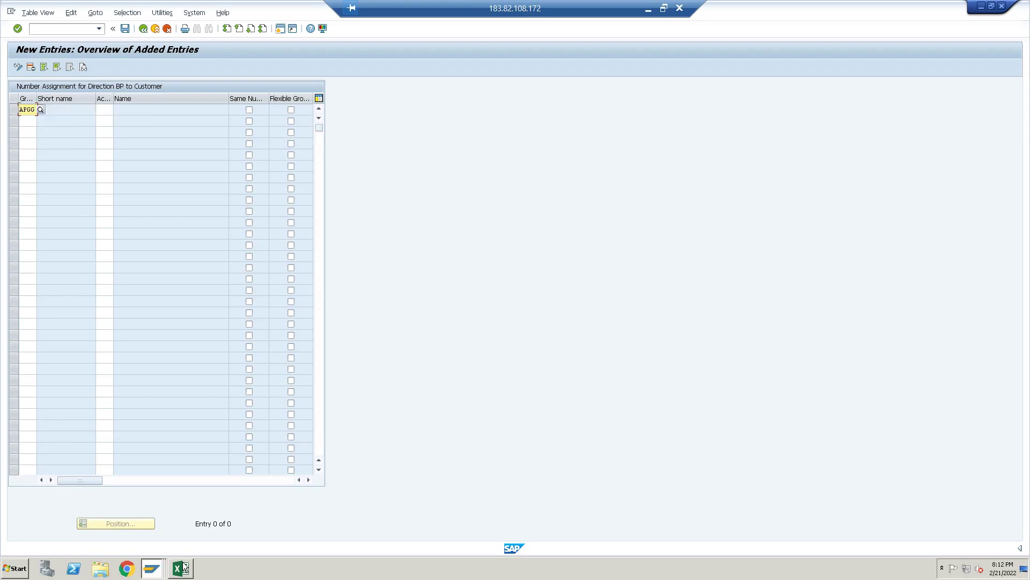
pyautogui.press('Tab')
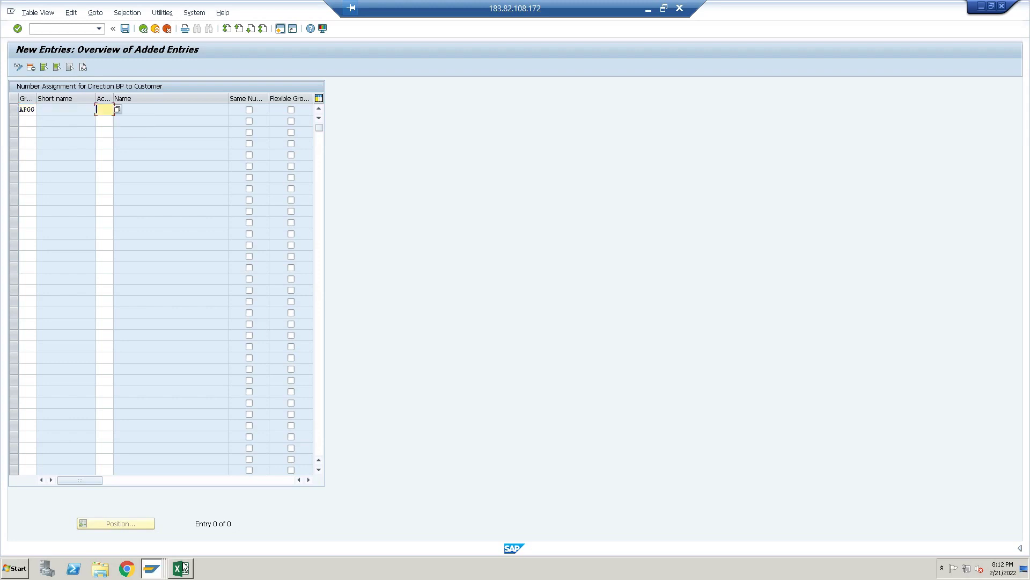
# Set account group APCC with Same Number ticked and save the entry
pyautogui.write('APCC')
pyautogui.click(249, 110)
pyautogui.click(250, 110)
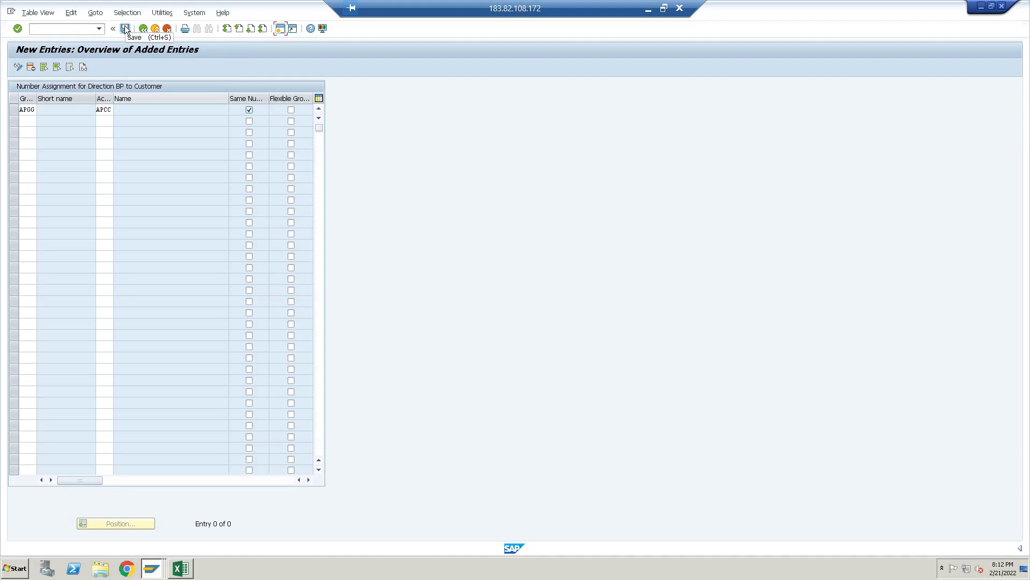
pyautogui.click(124, 28)
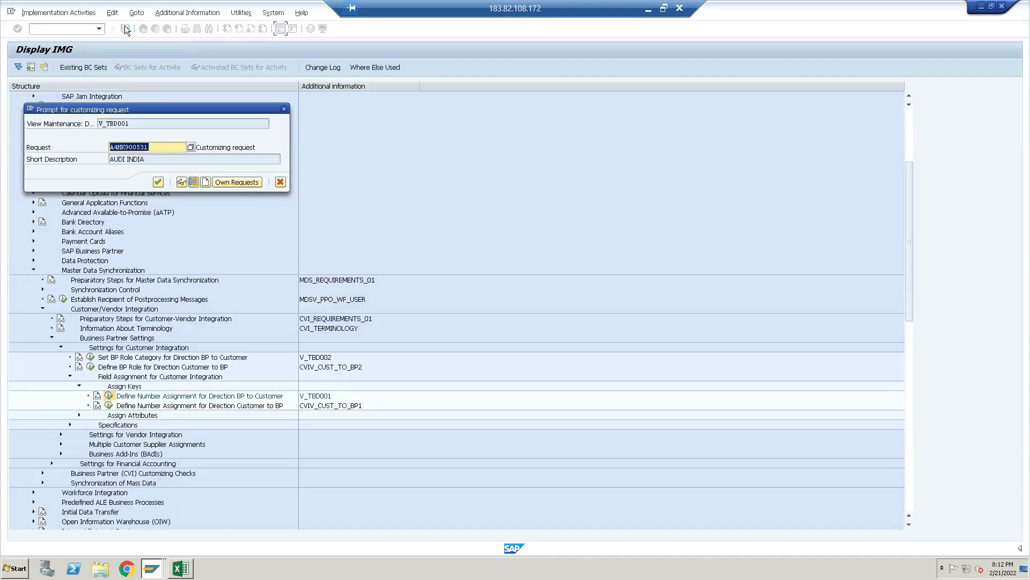
# Confirm the customizing request, go back to the IMG tree, and collapse Settings for Customer Integration
pyautogui.click(159, 182)
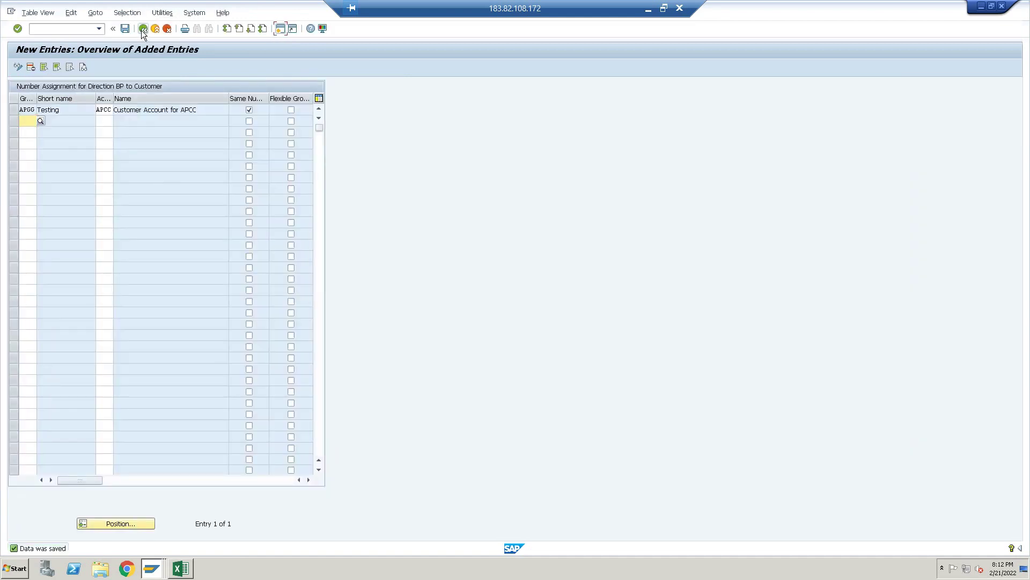
pyautogui.click(143, 28)
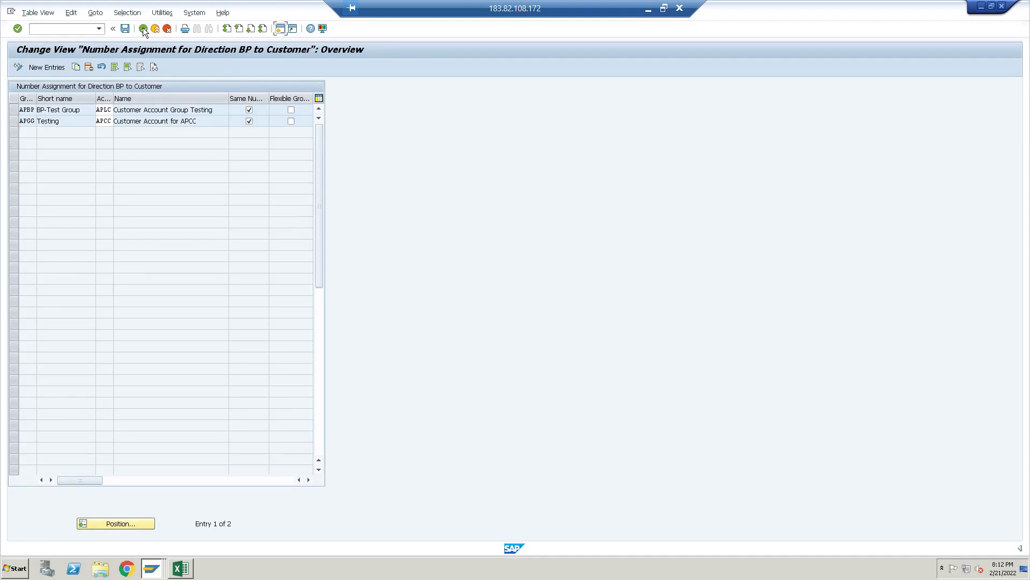
pyautogui.click(143, 27)
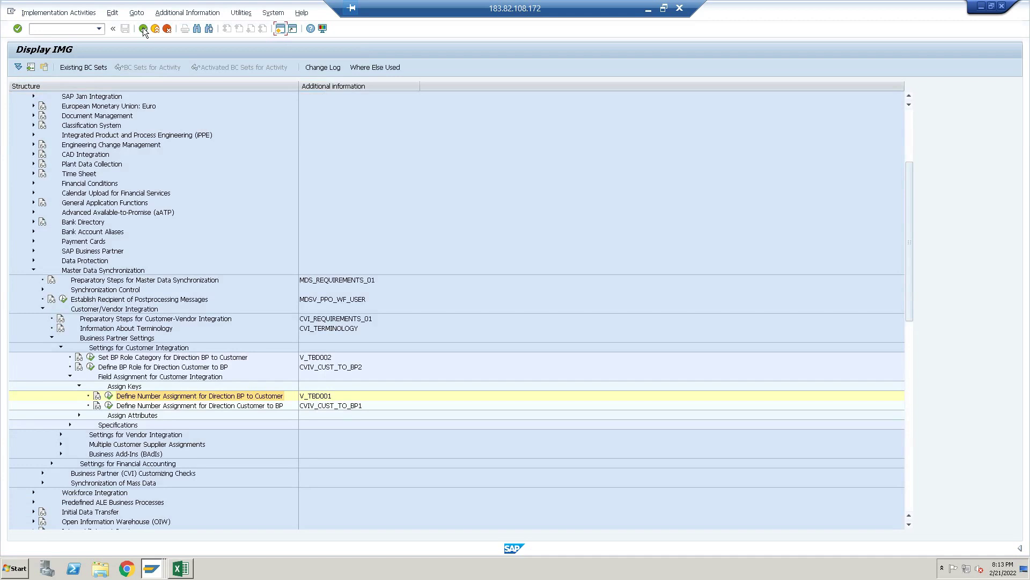
pyautogui.click(61, 347)
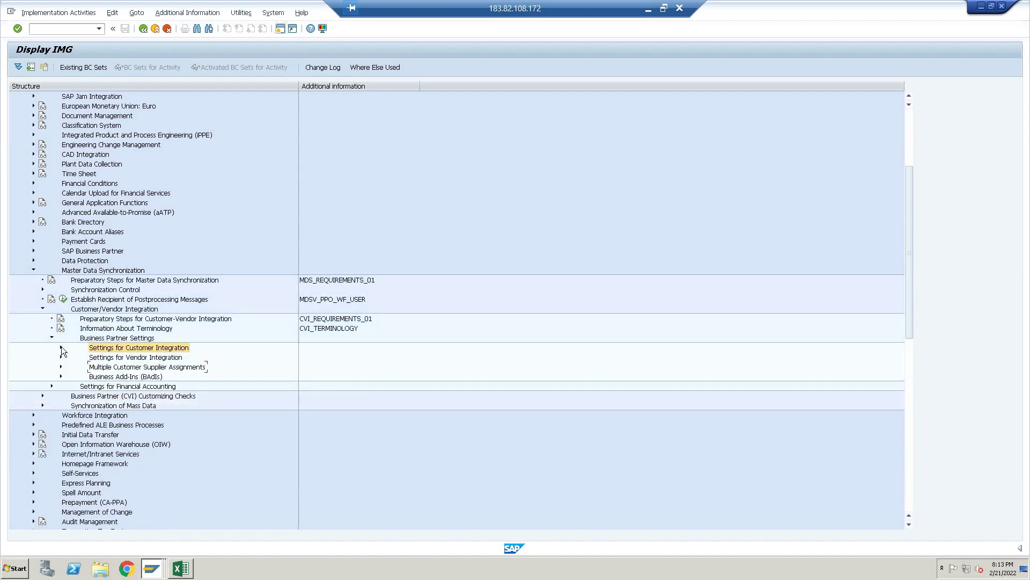
# Open the number assignment table for direction BP to Vendor in the vendor integration settings
pyautogui.click(61, 356)
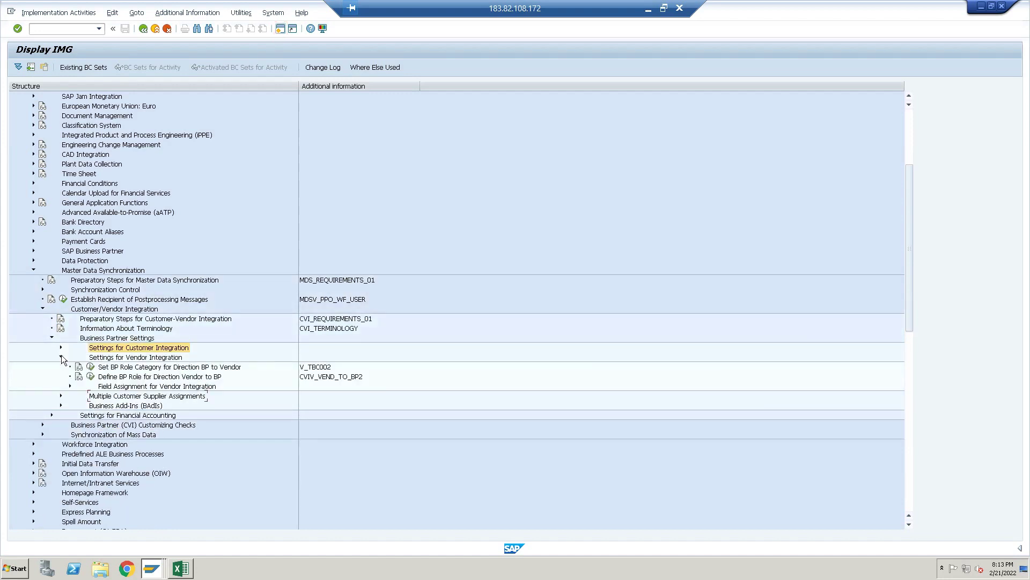
pyautogui.click(70, 386)
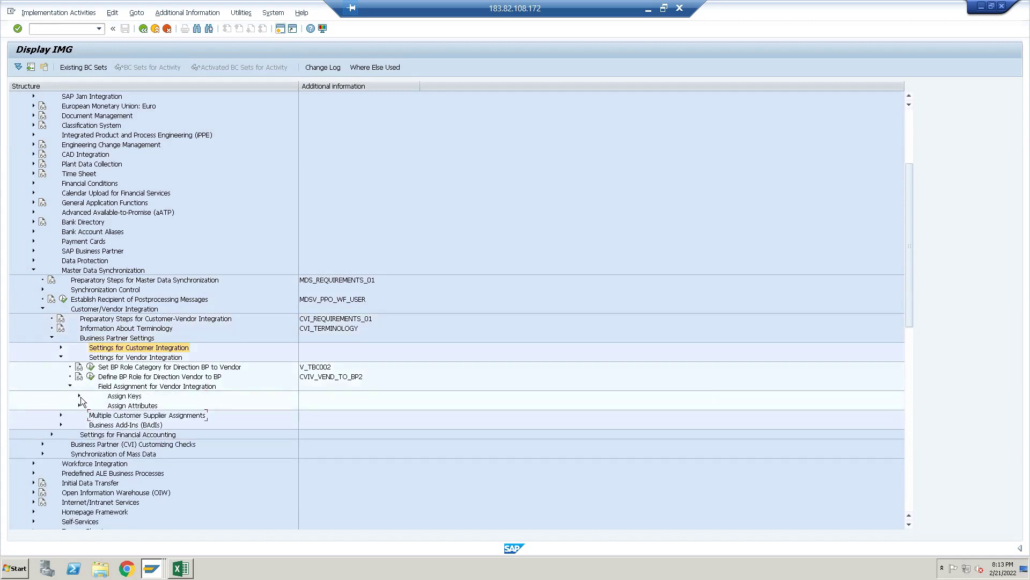
pyautogui.click(80, 395)
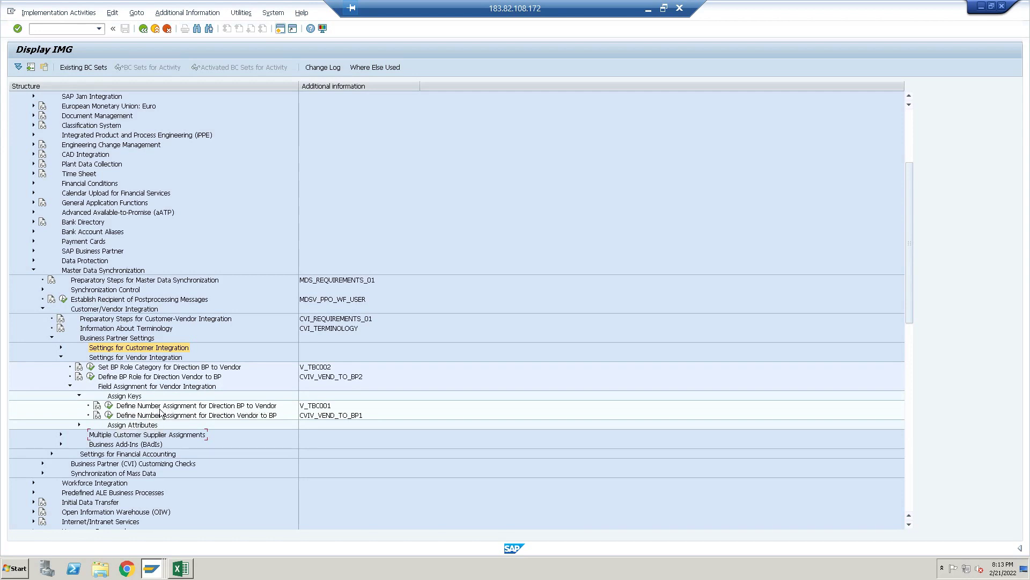
pyautogui.click(109, 415)
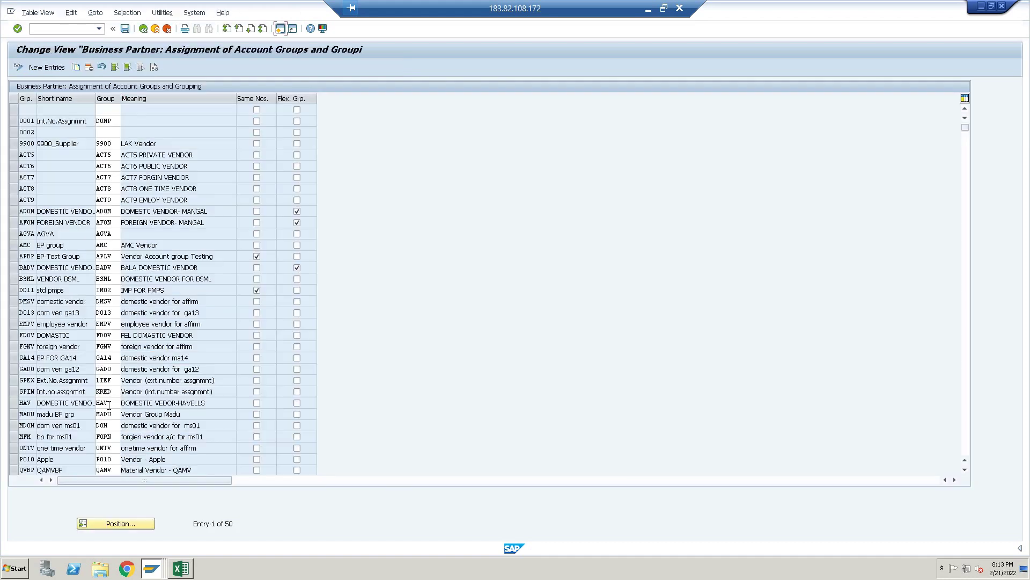
# Add a new entry mapping grouping APGG to vendor account group APCV with Same Number
pyautogui.click(53, 67)
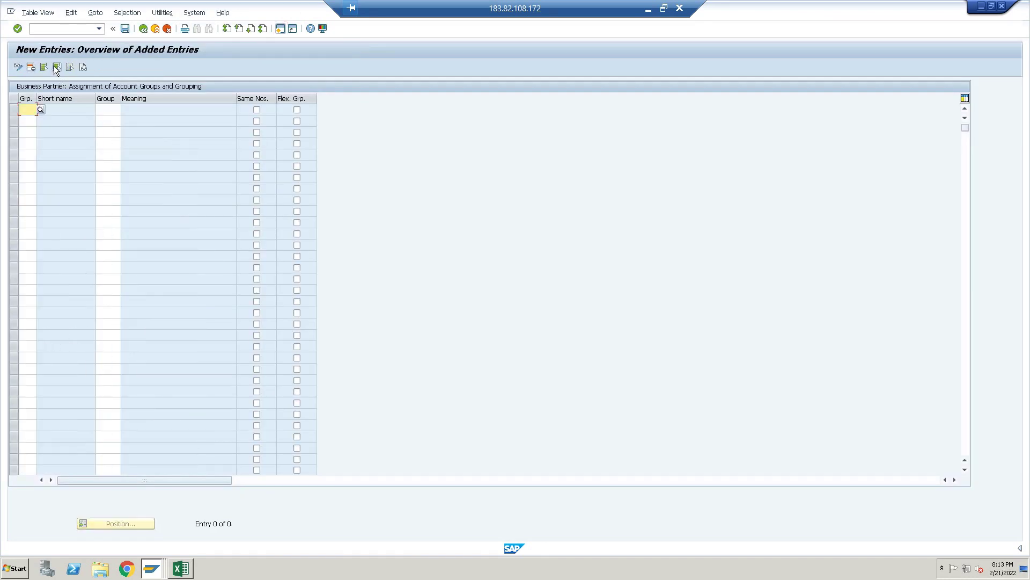
pyautogui.write('APGG')
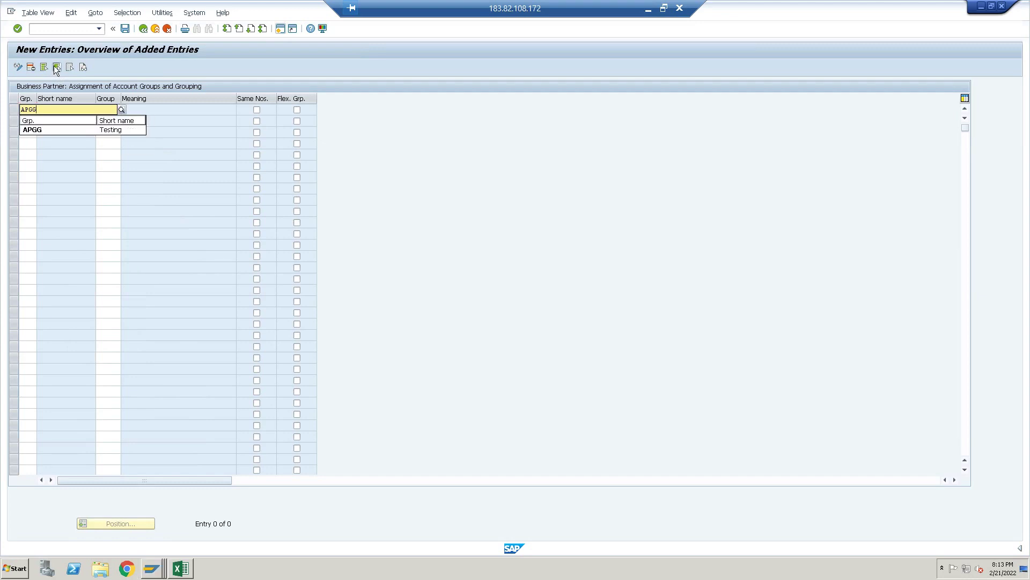
pyautogui.click(44, 130)
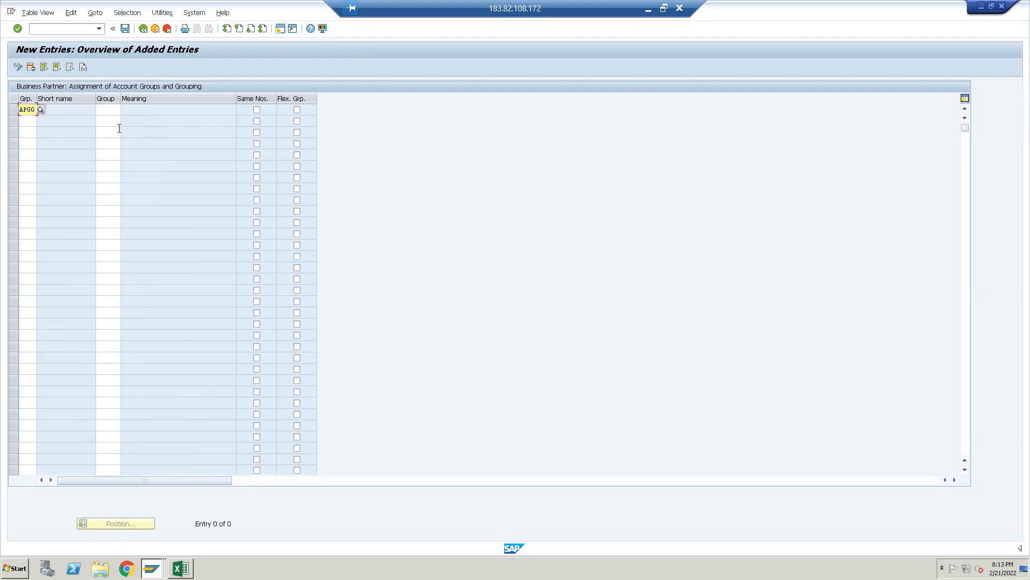
pyautogui.click(107, 108)
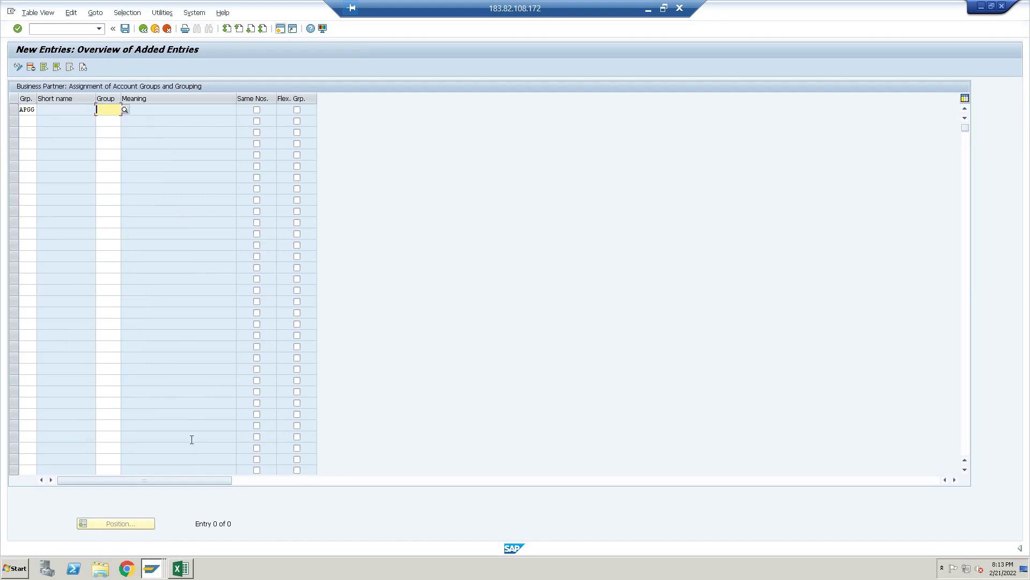
pyautogui.click(183, 568)
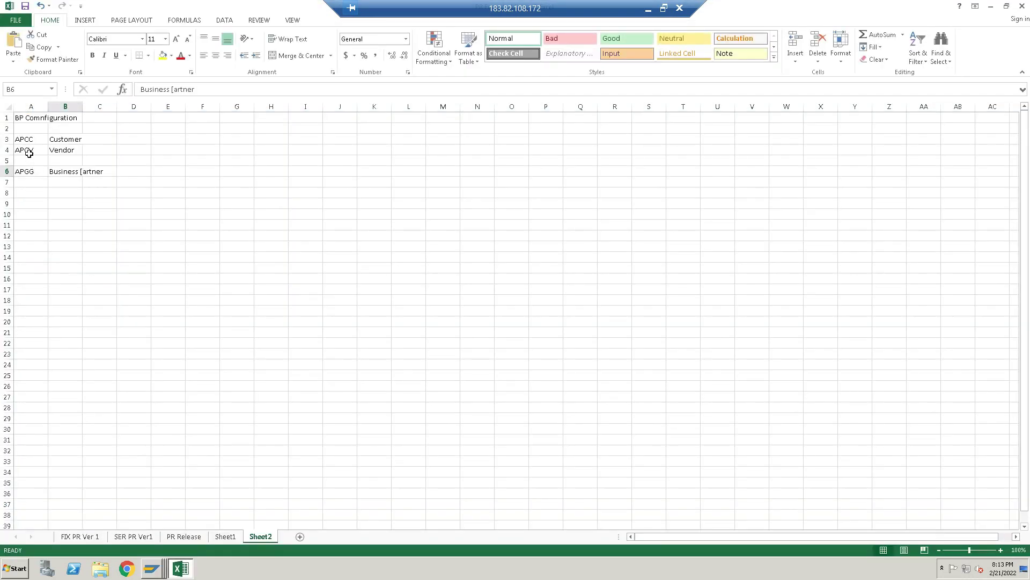
pyautogui.click(182, 572)
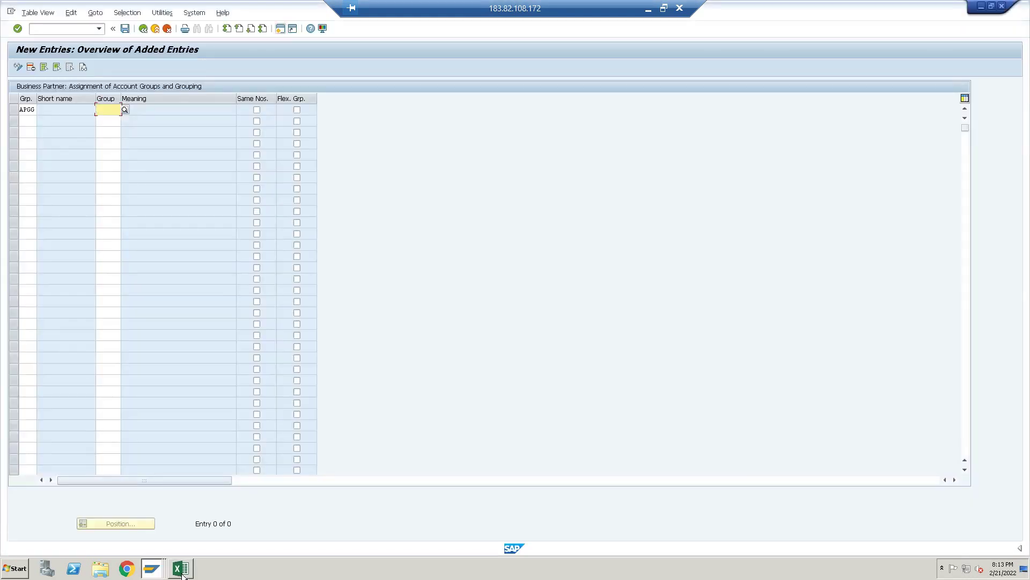
pyautogui.write('APCV')
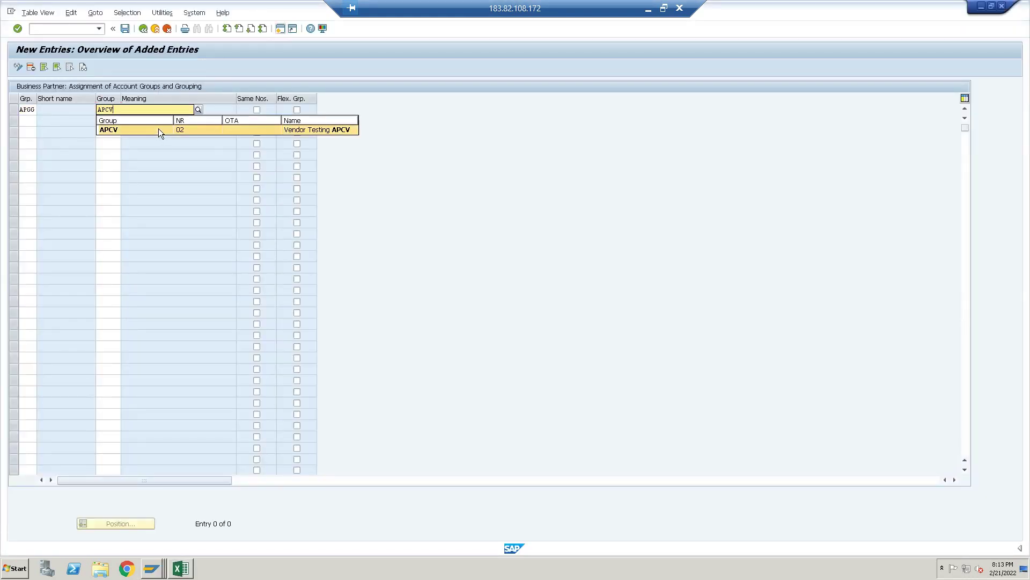
pyautogui.click(160, 129)
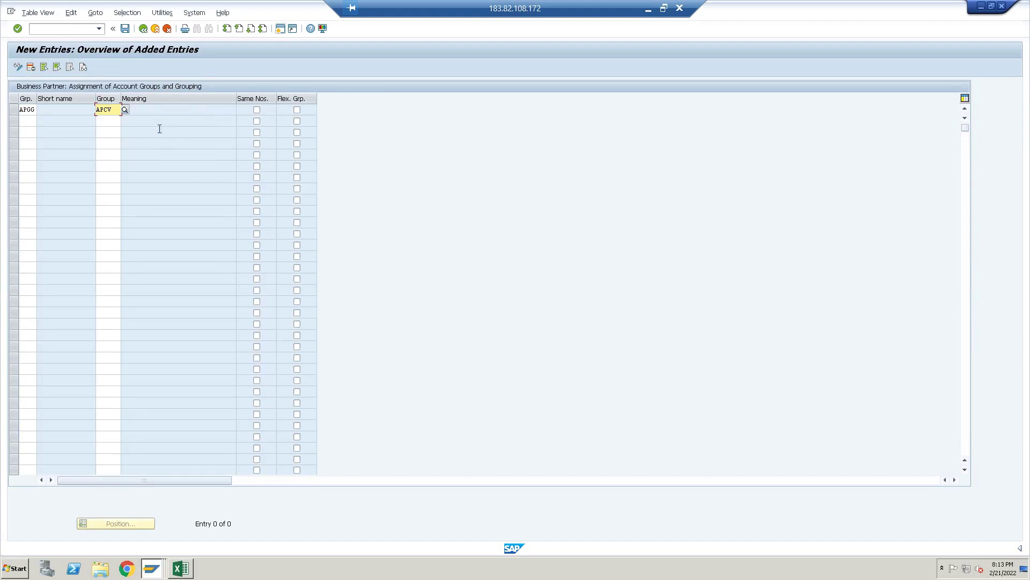
pyautogui.click(256, 110)
pyautogui.press('Return')
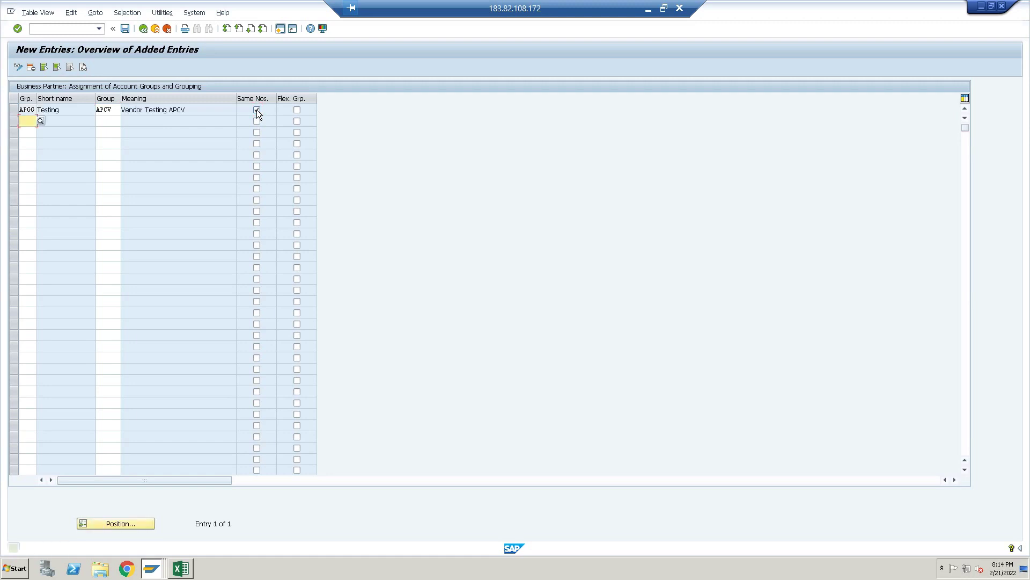
# Save under the customizing request and return to SAP Easy Access with /n
pyautogui.hotkey('ctrl', 's')
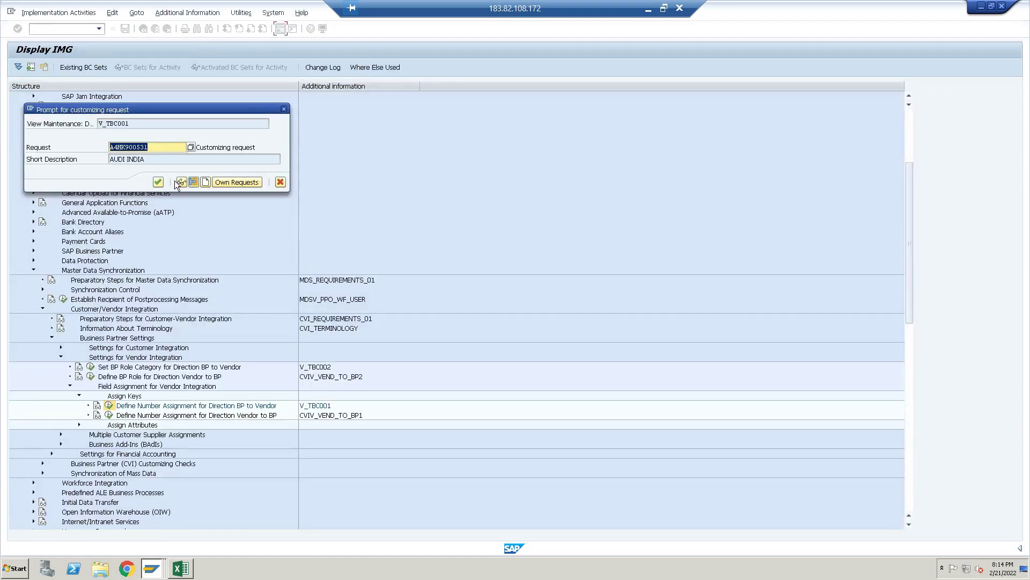
pyautogui.click(157, 182)
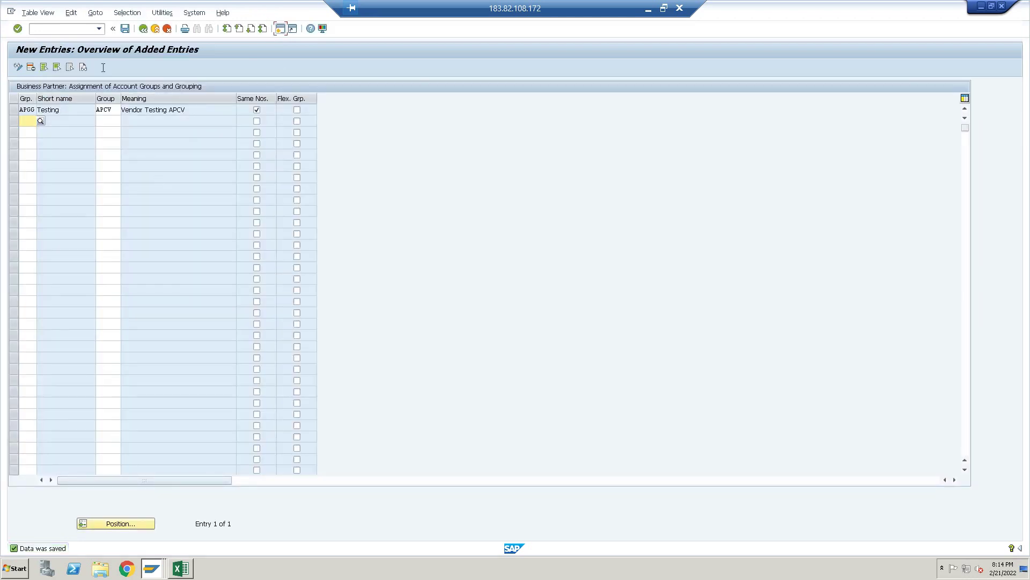
pyautogui.click(82, 27)
pyautogui.write('/n')
pyautogui.press('Return')
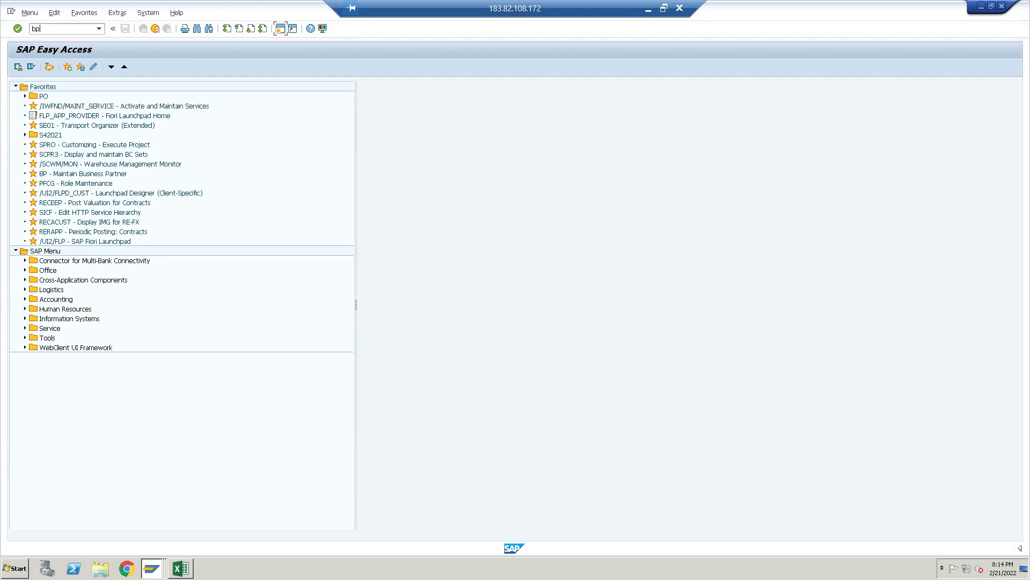
# Create an Organization in transaction BP with grouping APGG Tesing and role 000000 Business Partner
pyautogui.press('Return')
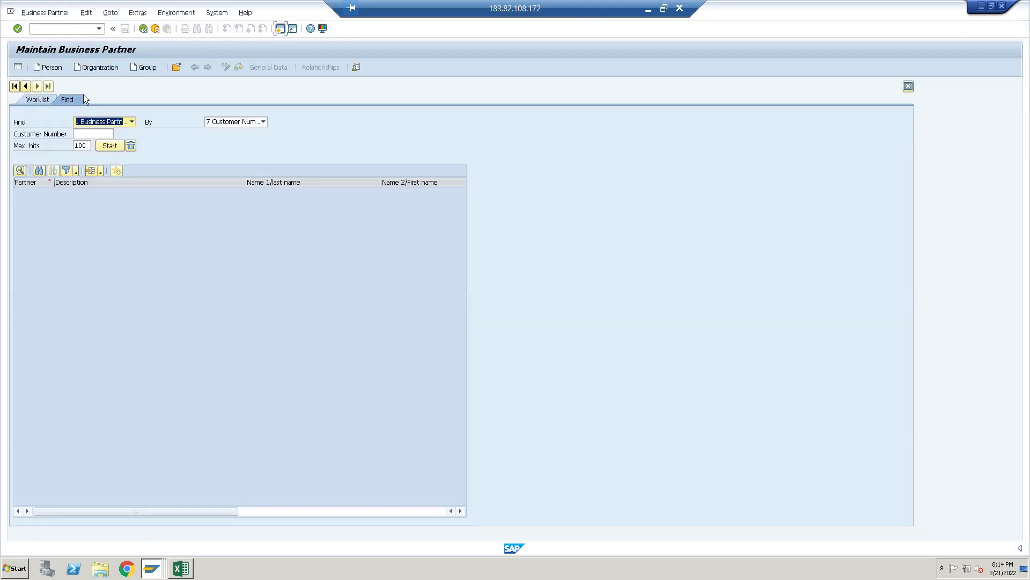
pyautogui.click(109, 67)
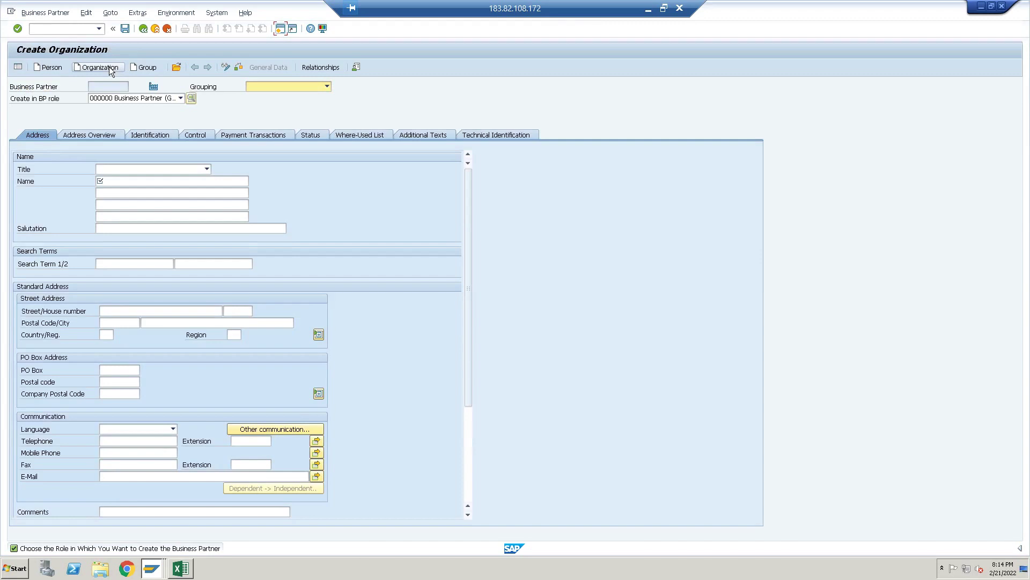
pyautogui.click(326, 87)
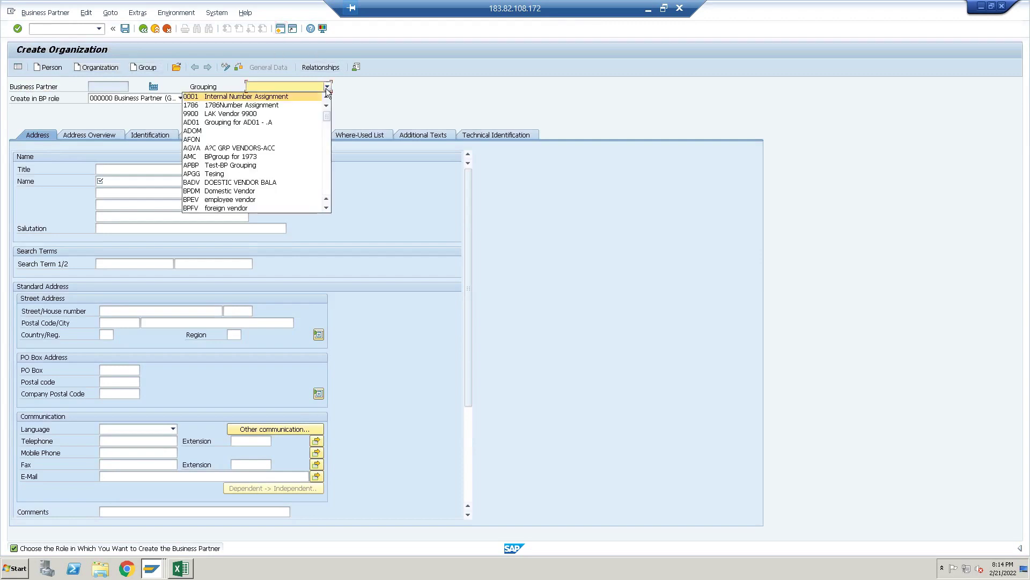
pyautogui.press('Down')
pyautogui.press('Down')
pyautogui.press('Down')
pyautogui.press('Down')
pyautogui.press('Down')
pyautogui.press('Down')
pyautogui.press('Down')
pyautogui.press('Down')
pyautogui.press('Down')
pyautogui.press('Down')
pyautogui.press('Down')
pyautogui.press('Down')
pyautogui.press('Down')
pyautogui.press('Down')
pyautogui.press('Down')
pyautogui.press('Down')
pyautogui.press('Down')
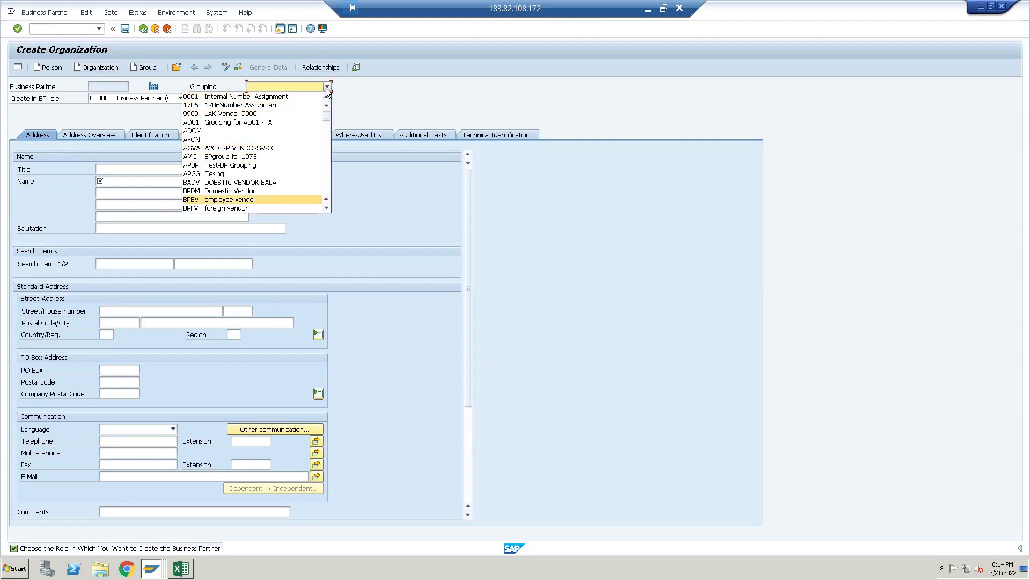
pyautogui.press('Down')
pyautogui.press('Up')
pyautogui.press('Up')
pyautogui.press('Up')
pyautogui.press('Up')
pyautogui.press('Up')
pyautogui.press('Up')
pyautogui.press('Up')
pyautogui.press('Up')
pyautogui.press('Up')
pyautogui.press('Up')
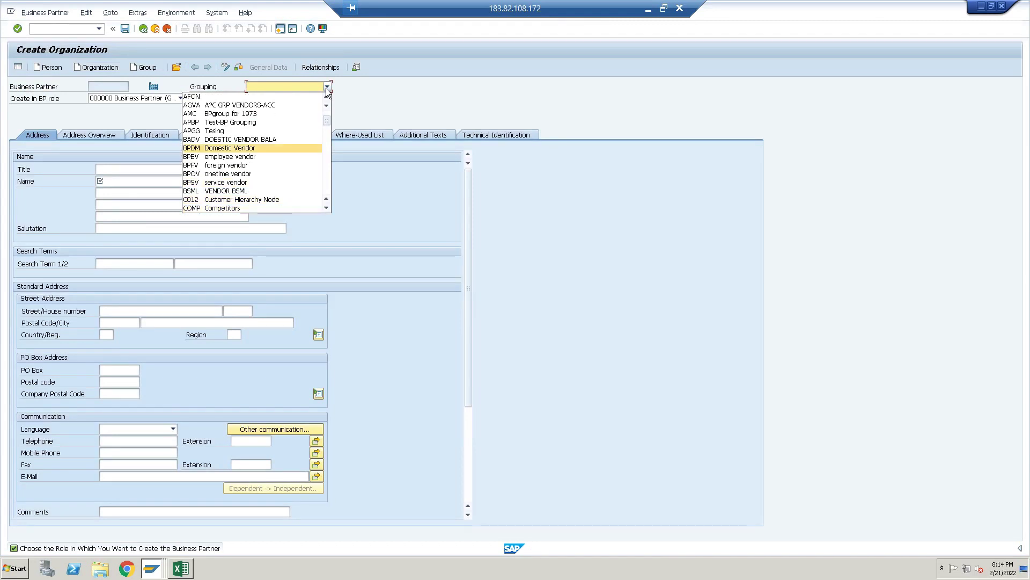
pyautogui.press('Down')
pyautogui.press('Return')
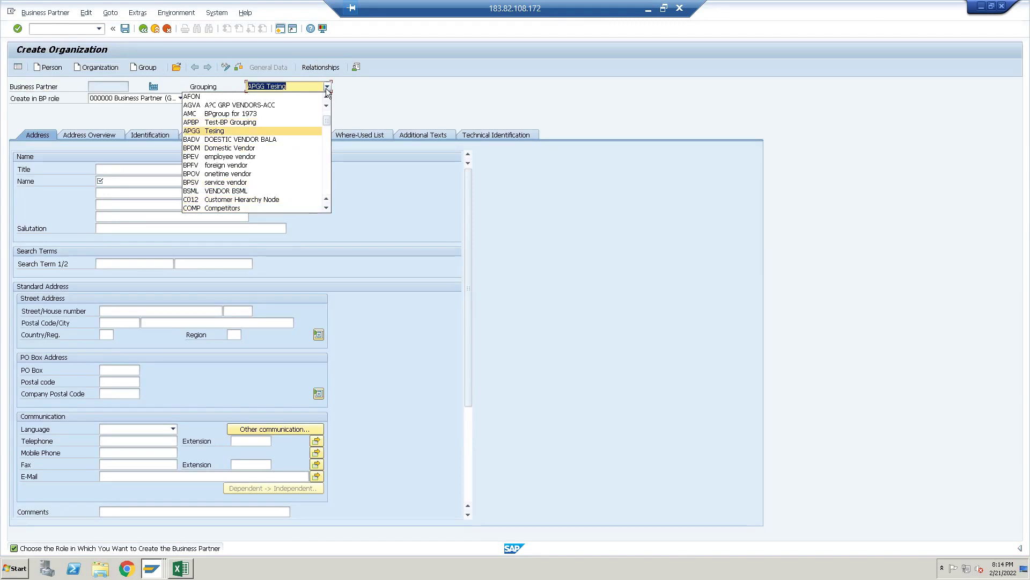
pyautogui.click(172, 98)
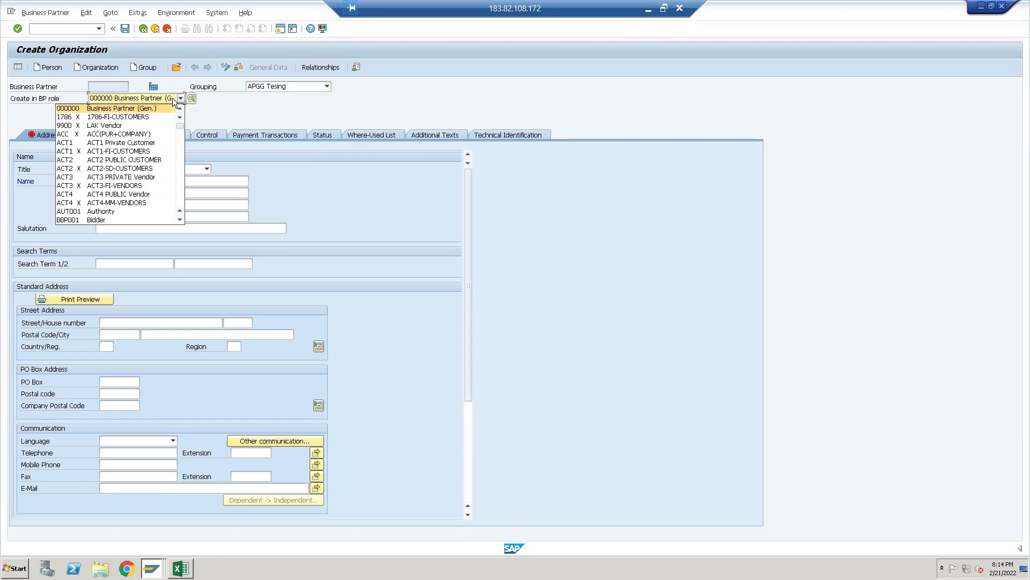
pyautogui.click(142, 108)
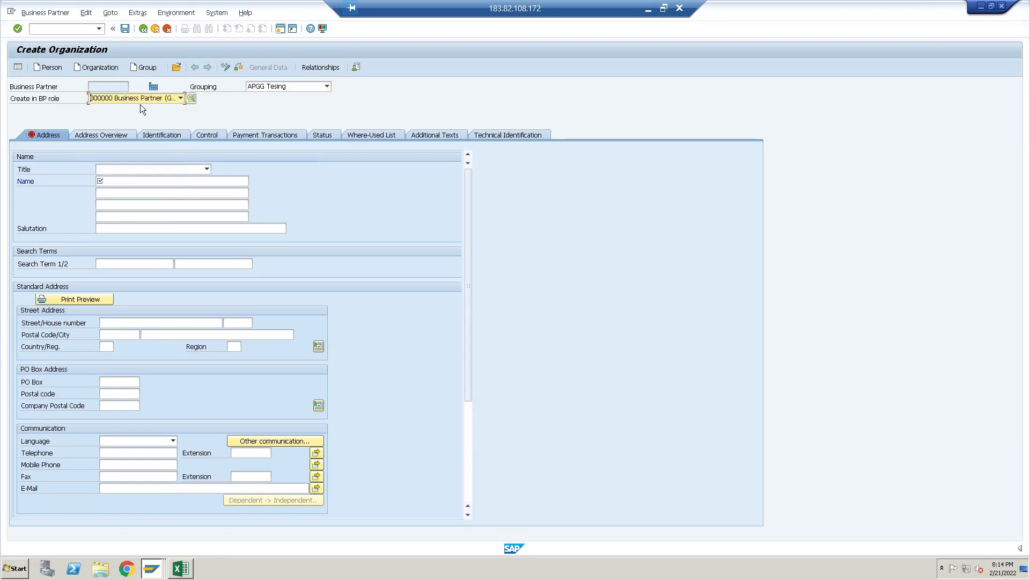
pyautogui.click(130, 183)
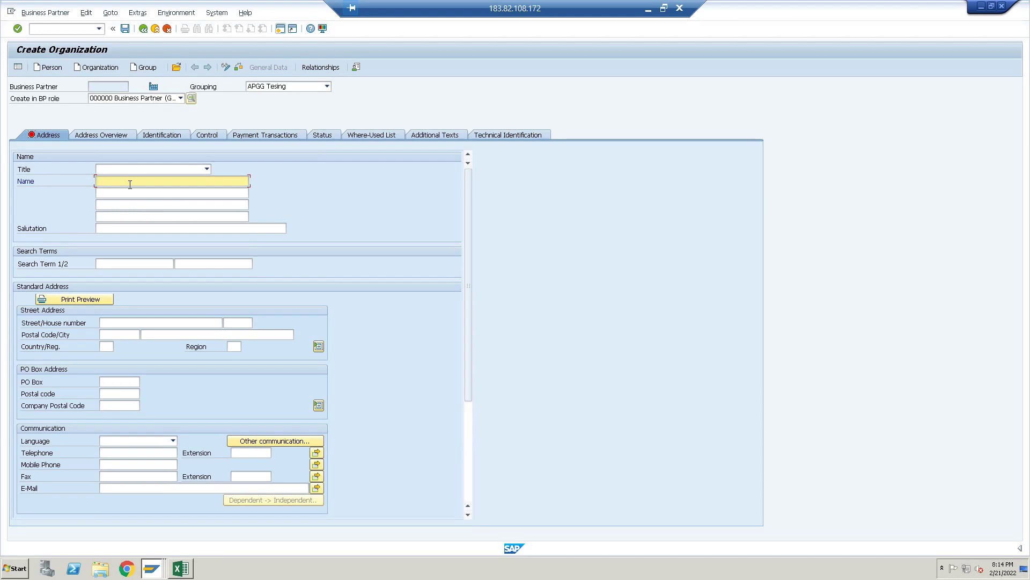
# Name the organization 'Testing Business Partner' with search term TEST
pyautogui.write('Testing Business p')
pyautogui.press('BackSpace')
pyautogui.write('Partner')
pyautogui.click(142, 264)
pyautogui.write('TEST')
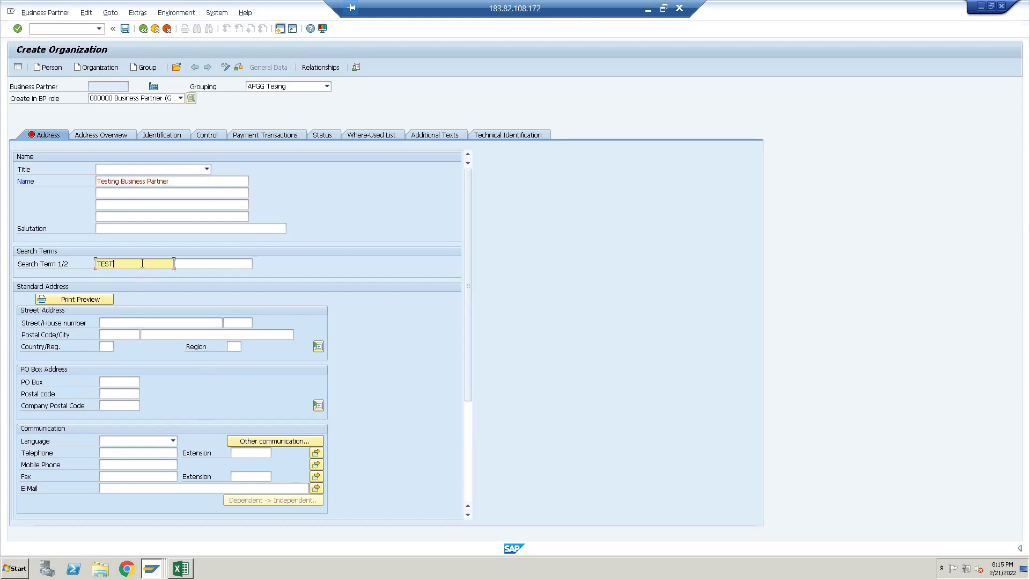
# Fill in the street, house number, postal code, city NOIDA, country IN and region 24 (Uttar Pradesh)
pyautogui.click(139, 322)
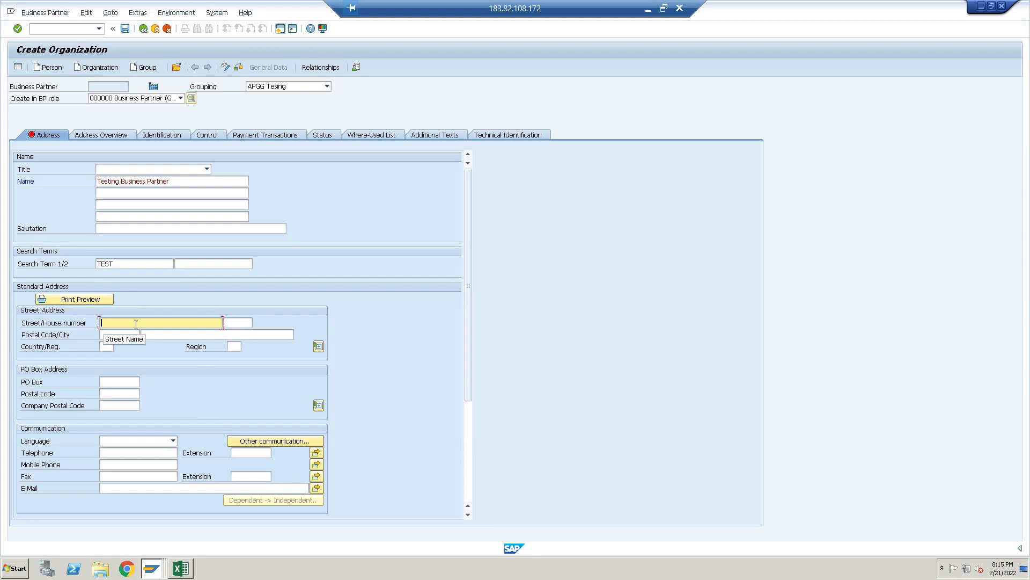
pyautogui.write('Mahatma gandhi')
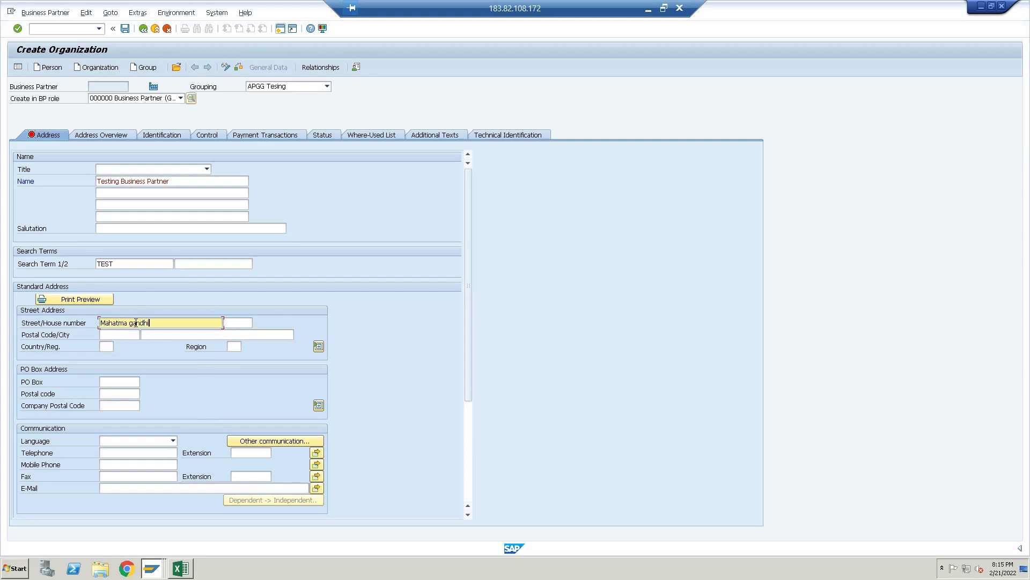
pyautogui.write(' marg')
pyautogui.click(249, 326)
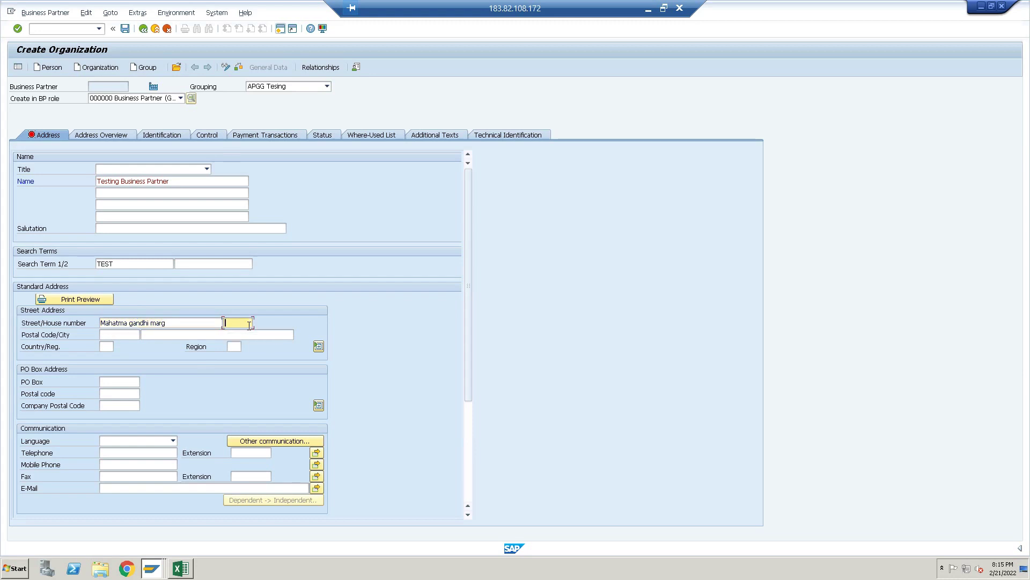
pyautogui.write('B')
pyautogui.click(243, 333)
pyautogui.click(117, 335)
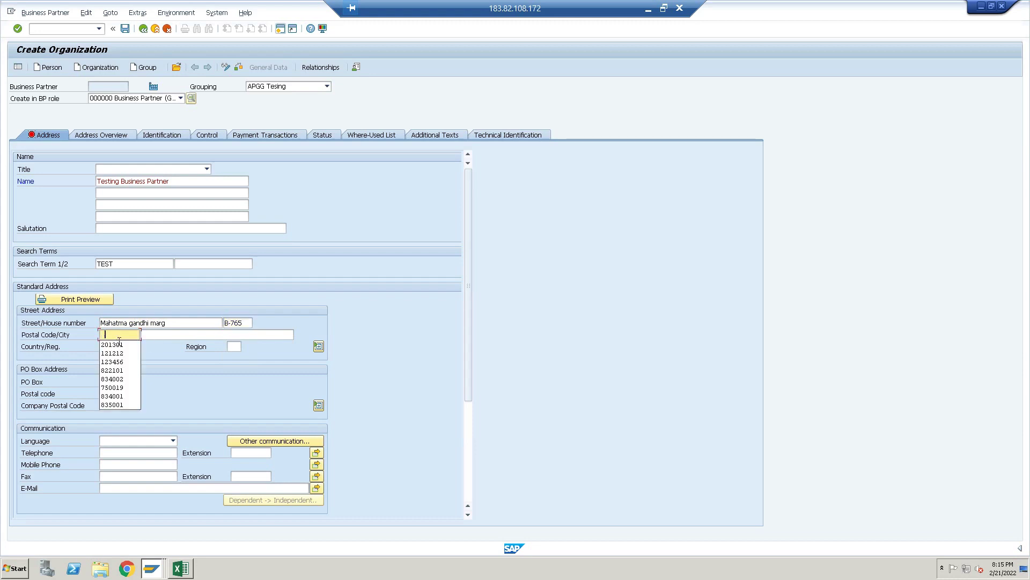
pyautogui.click(124, 346)
pyautogui.click(184, 337)
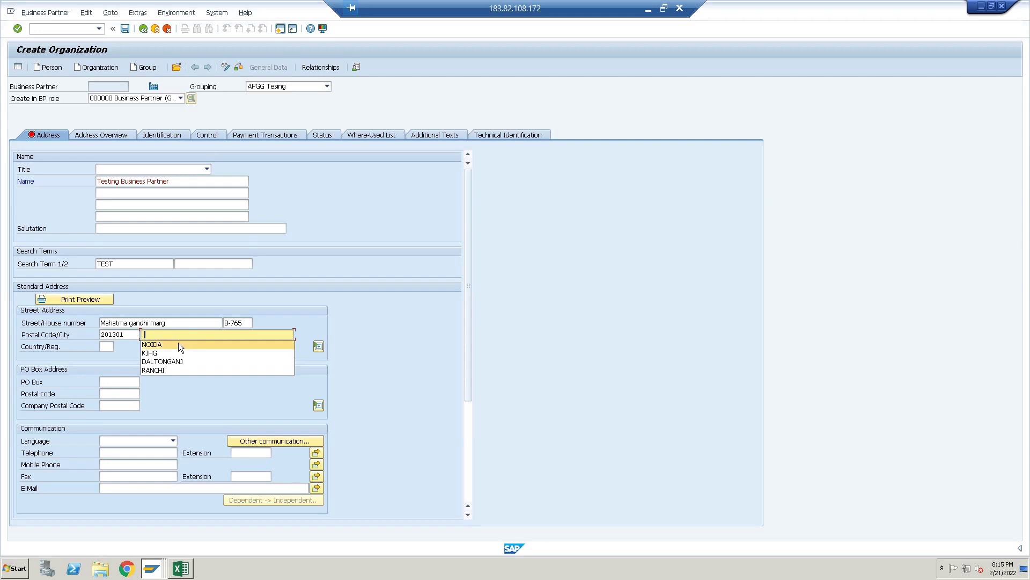
pyautogui.click(164, 345)
pyautogui.click(102, 345)
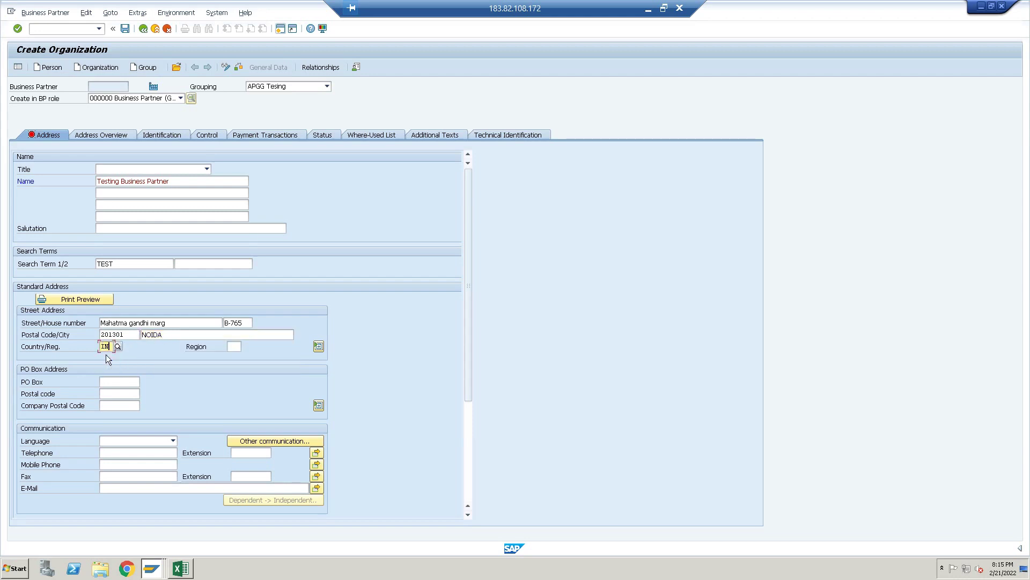
pyautogui.click(235, 346)
pyautogui.write('24')
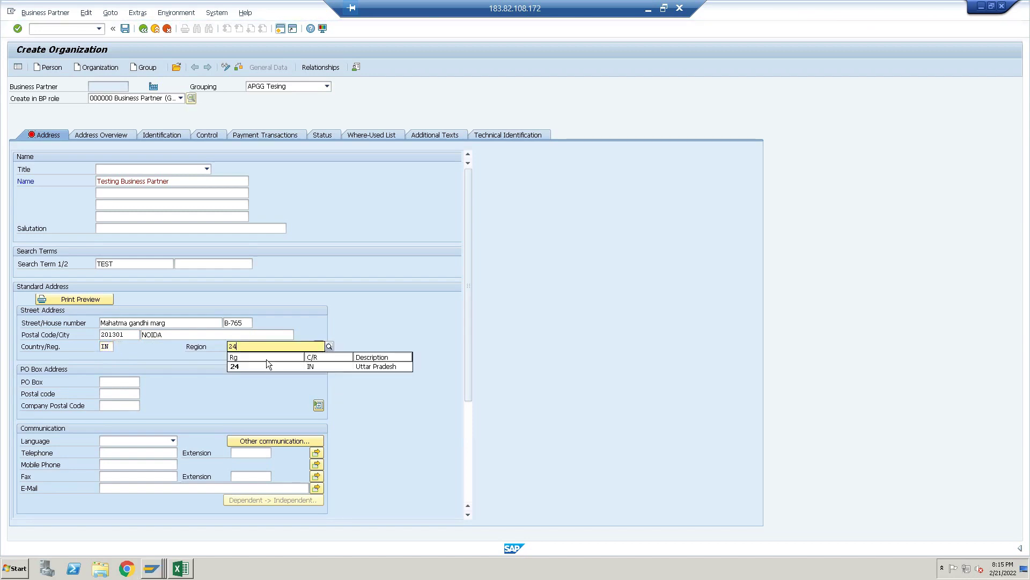
pyautogui.click(266, 363)
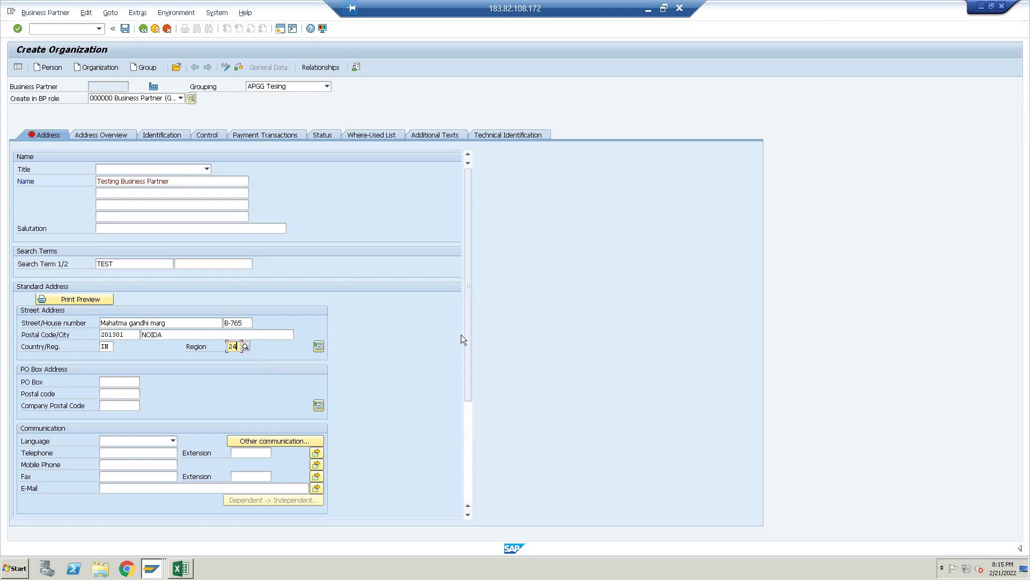
pyautogui.moveTo(469, 345); pyautogui.dragTo(463, 429)
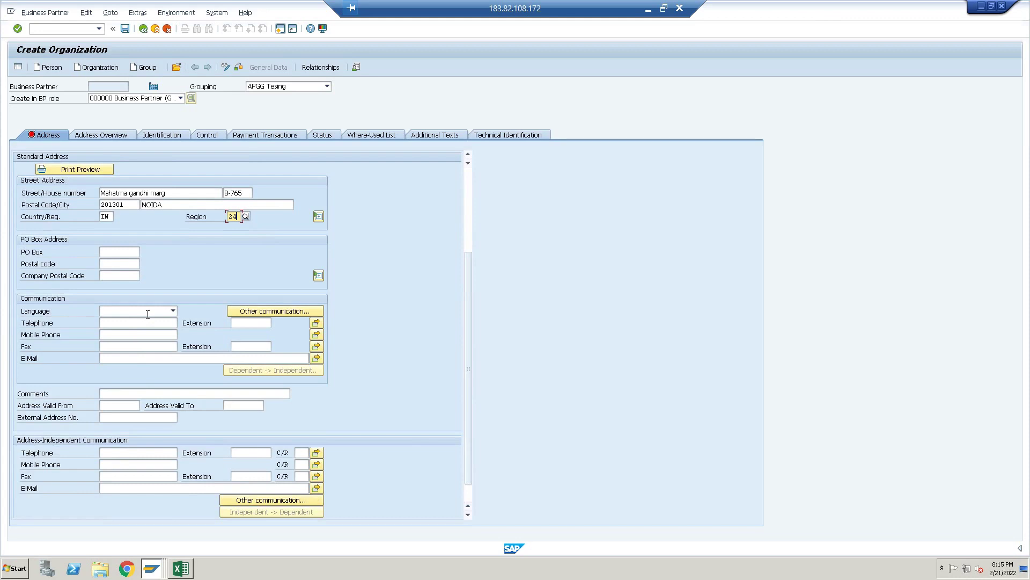
# Set the communication language to EN English
pyautogui.click(169, 311)
pyautogui.click(169, 311)
pyautogui.click(169, 311)
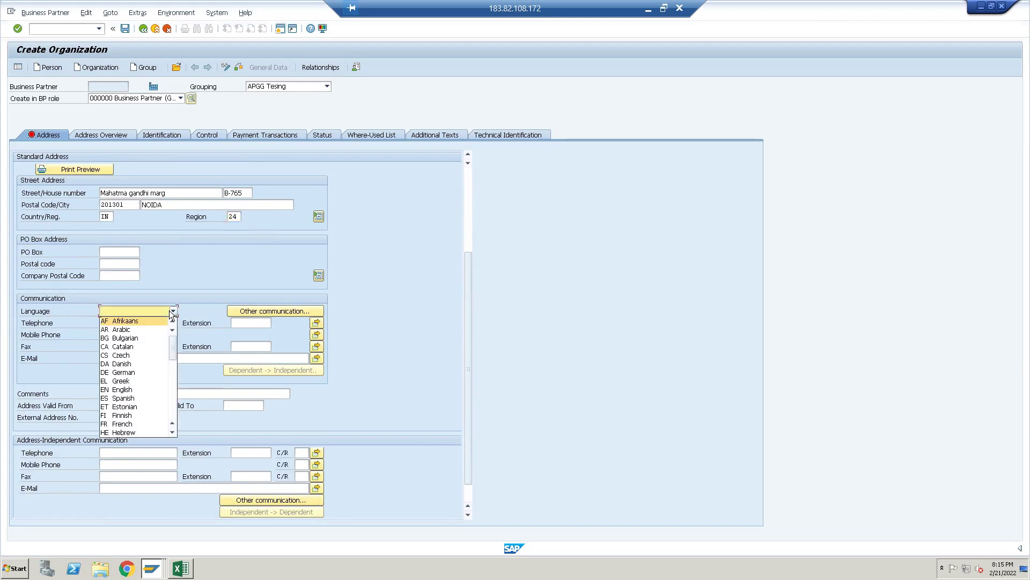
pyautogui.write('en')
pyautogui.press('Down')
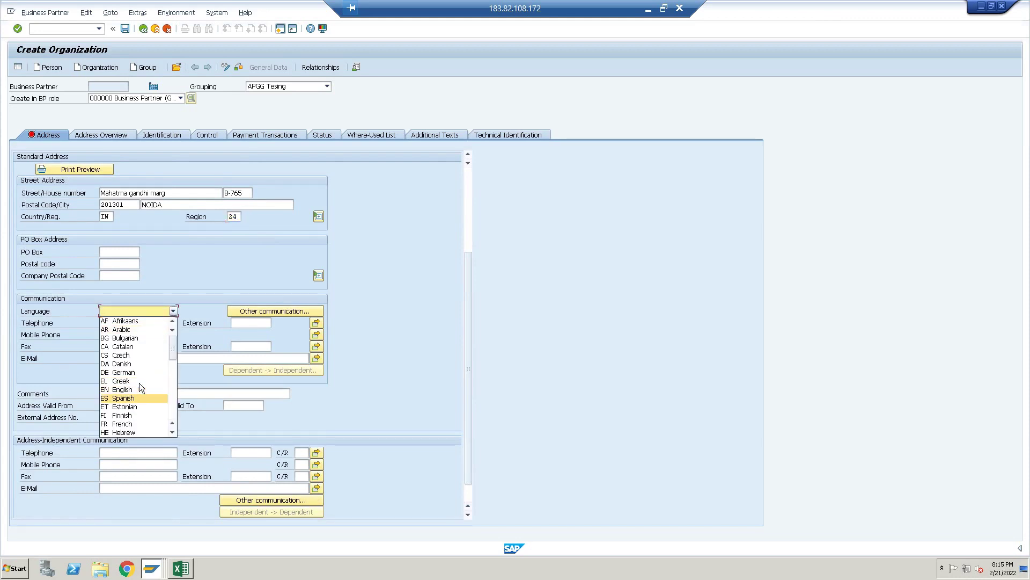
pyautogui.click(134, 388)
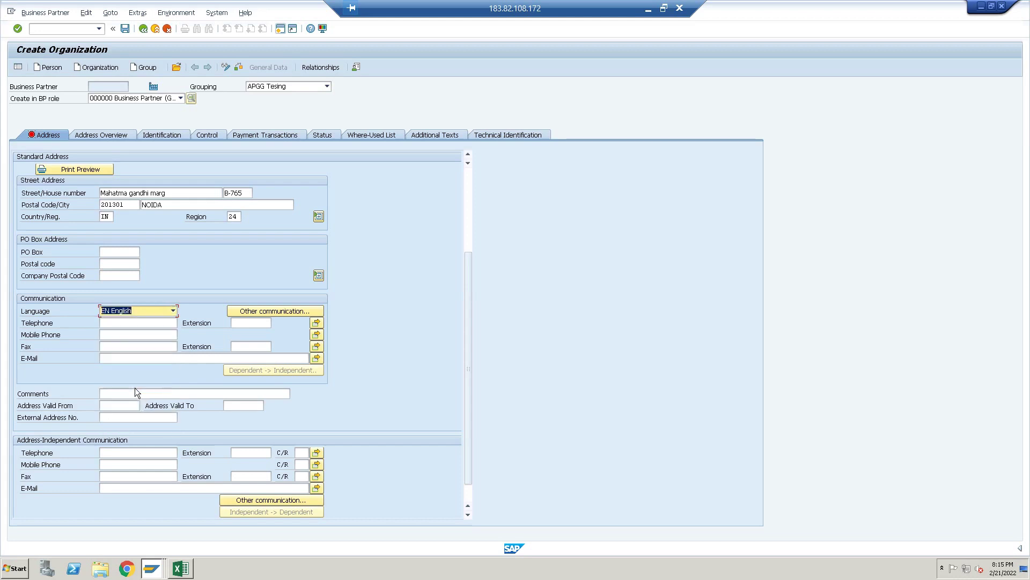
# Enter the telephone number, mobile number and sales e-mail address, then confirm the data
pyautogui.click(130, 323)
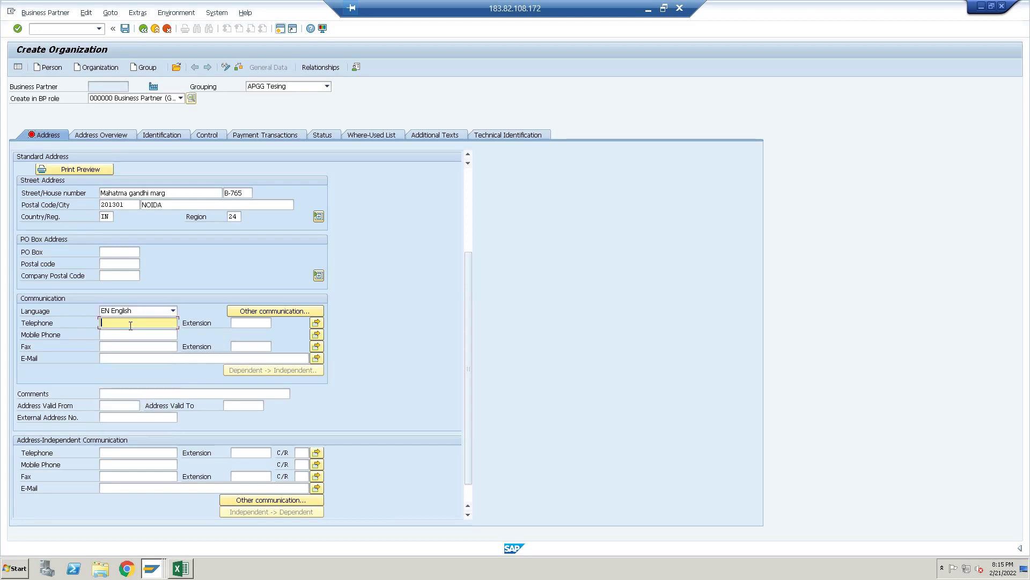
pyautogui.write('23456789876')
pyautogui.click(129, 333)
pyautogui.write('2345678987654')
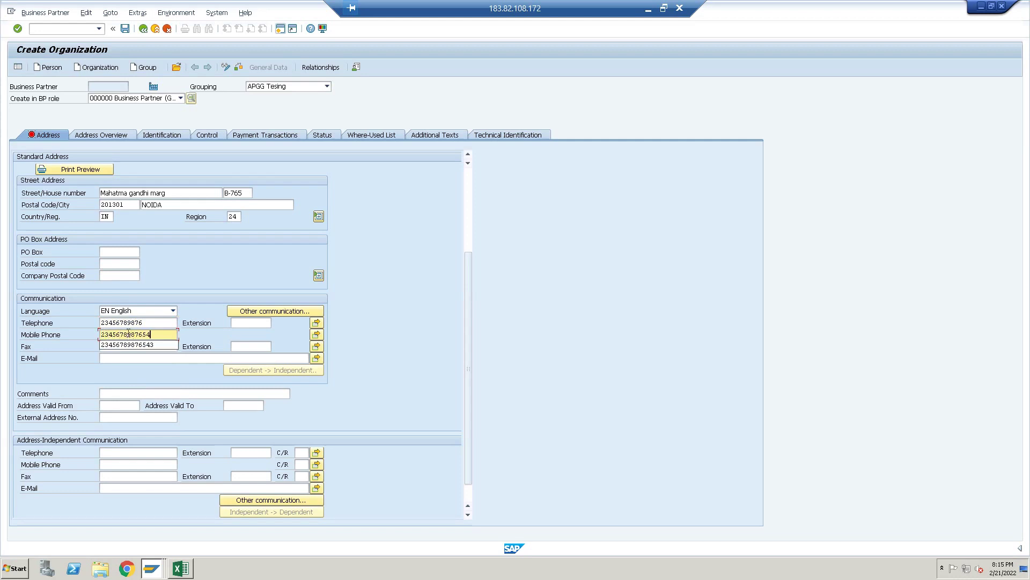
pyautogui.click(138, 358)
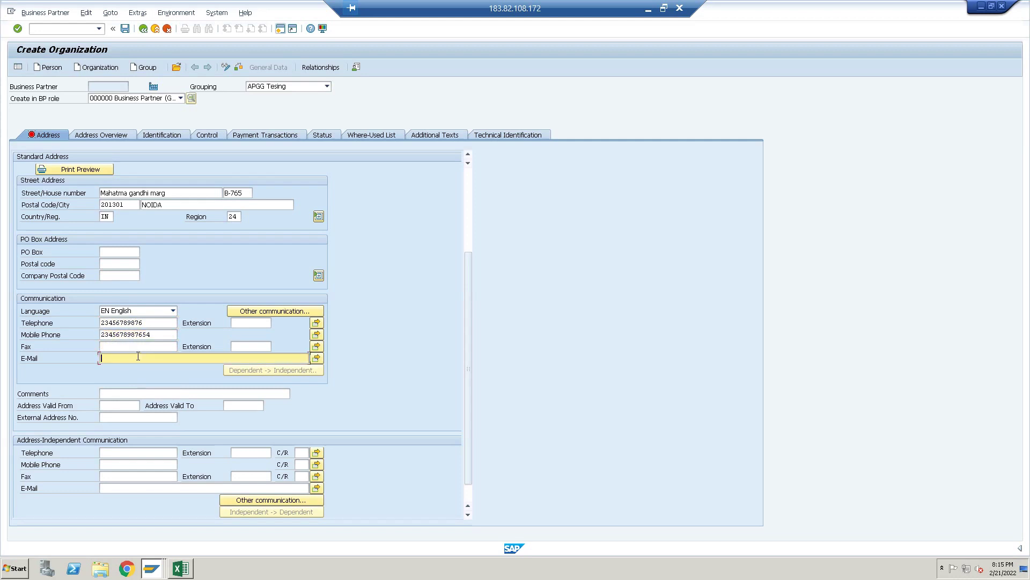
pyautogui.write('Sales@test.com')
pyautogui.press('Return')
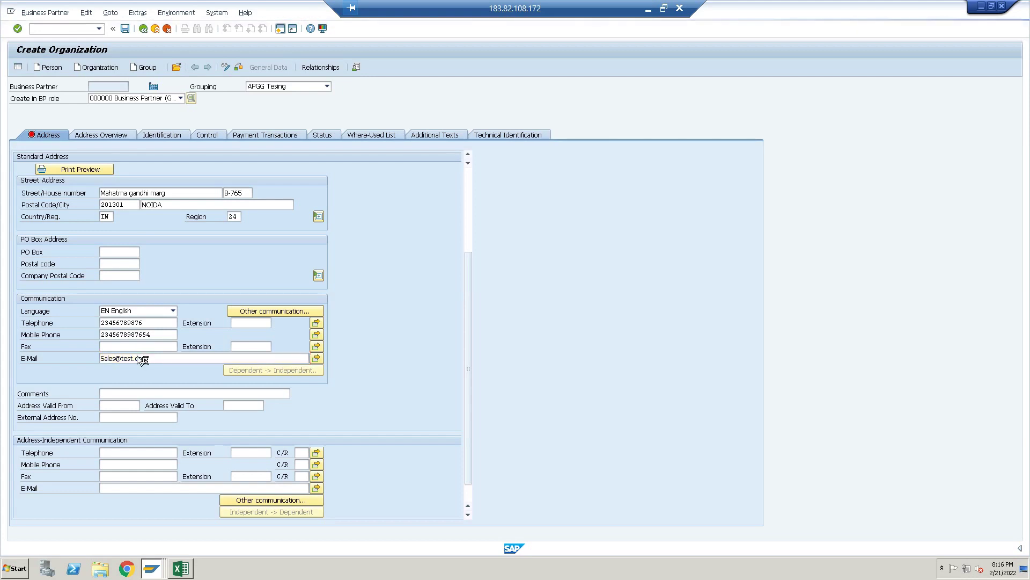
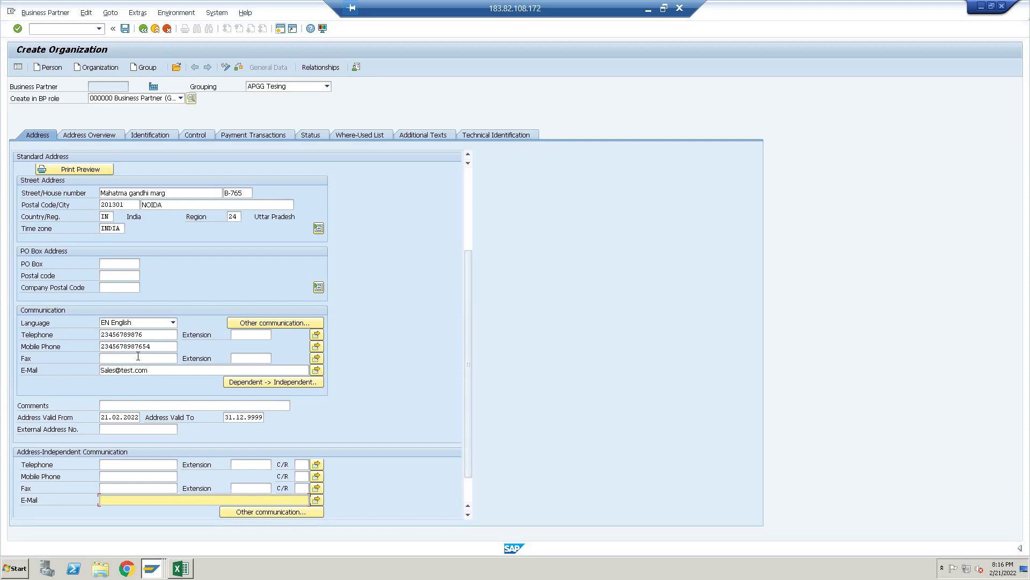
# Save the new organization 'Testing Business Partner' to create business partner 20000000
pyautogui.click(138, 356)
pyautogui.press('Return')
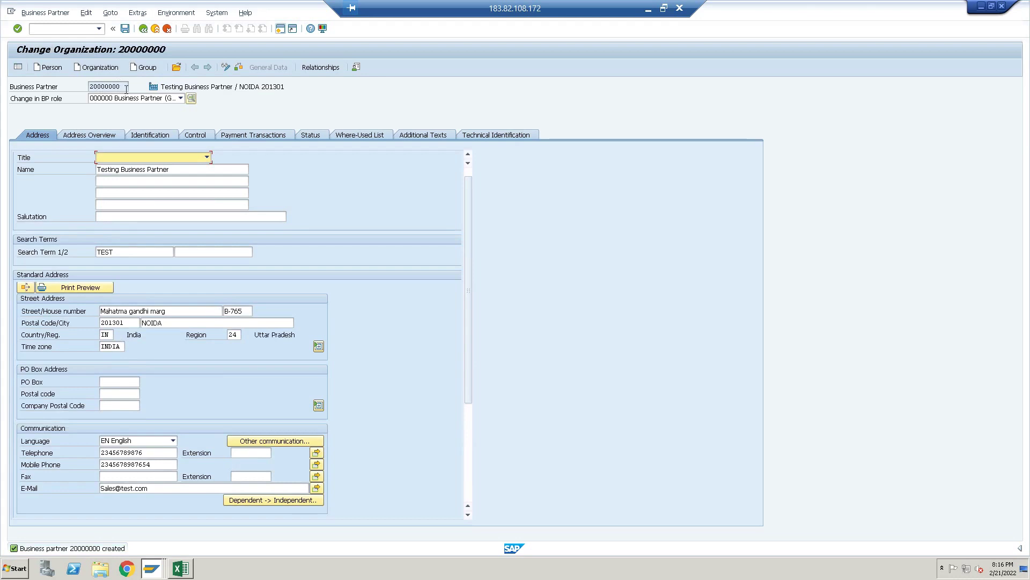
# Pick FLVN00 Vendor from the BP role list for partner 20000000
pyautogui.click(180, 98)
pyautogui.press('Down')
pyautogui.press('Down')
pyautogui.press('Down')
pyautogui.press('Down')
pyautogui.press('Down')
pyautogui.press('Down')
pyautogui.press('Down')
pyautogui.press('Down')
pyautogui.press('Down')
pyautogui.press('Down')
pyautogui.press('Down')
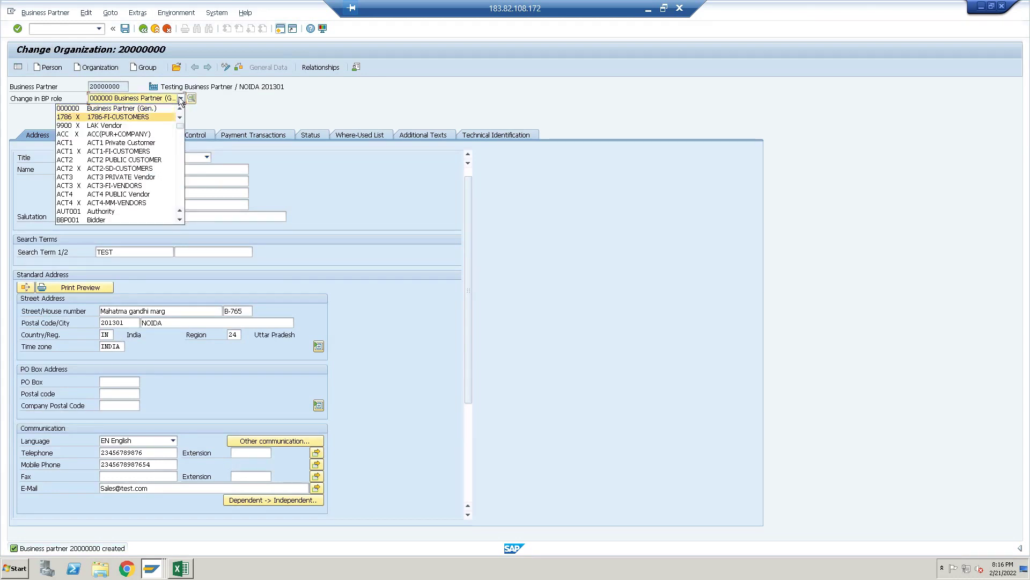
pyautogui.press('Down')
pyautogui.press('Down')
pyautogui.press('Down')
pyautogui.press('Down')
pyautogui.press('Down')
pyautogui.press('Down')
pyautogui.press('Down')
pyautogui.press('Down')
pyautogui.press('Down')
pyautogui.press('Down')
pyautogui.press('Down')
pyautogui.press('Down')
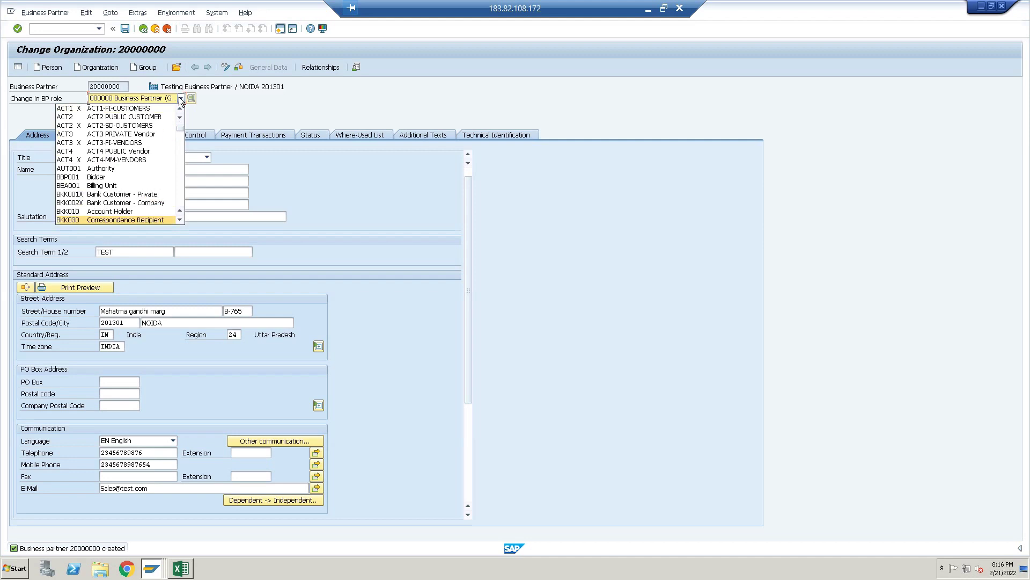
pyautogui.press('Down')
pyautogui.press('Down')
pyautogui.press('Down')
pyautogui.press('Down')
pyautogui.press('Down')
pyautogui.press('Down')
pyautogui.press('Down')
pyautogui.press('Down')
pyautogui.press('Down')
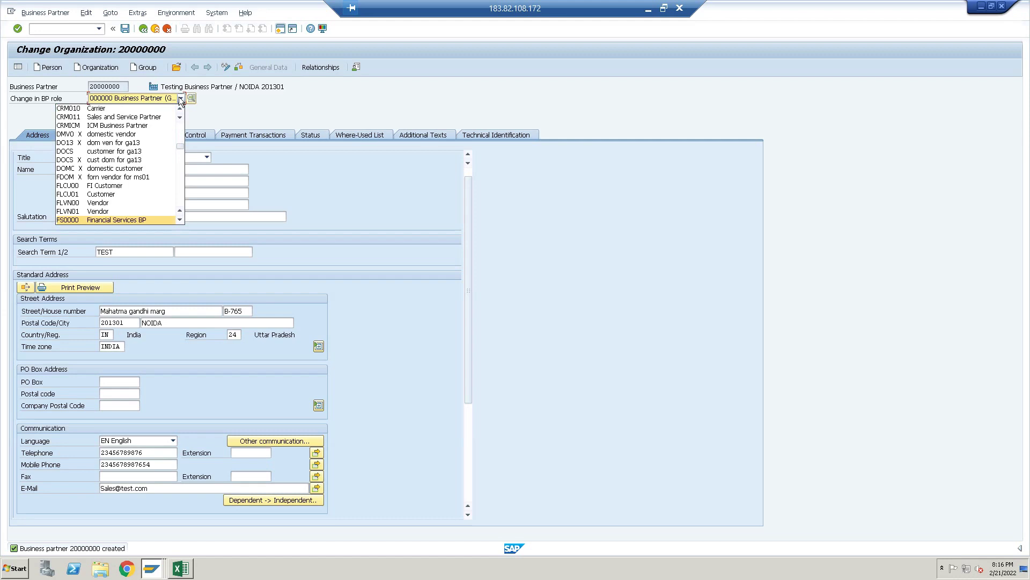
pyautogui.press('Up')
pyautogui.press('Up')
pyautogui.press('Down')
pyautogui.press('Down')
pyautogui.press('Up')
pyautogui.press('Up')
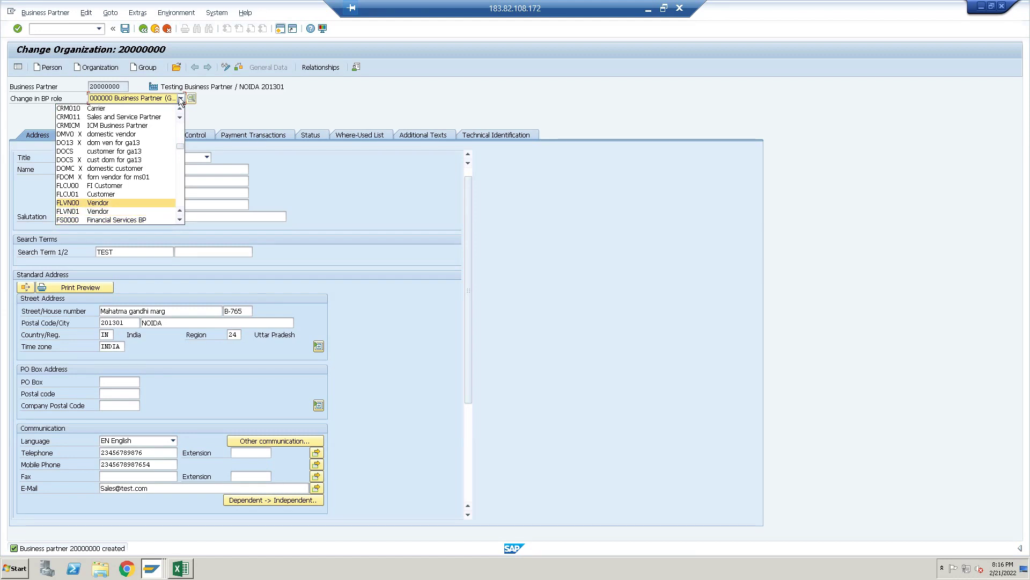
pyautogui.press('Return')
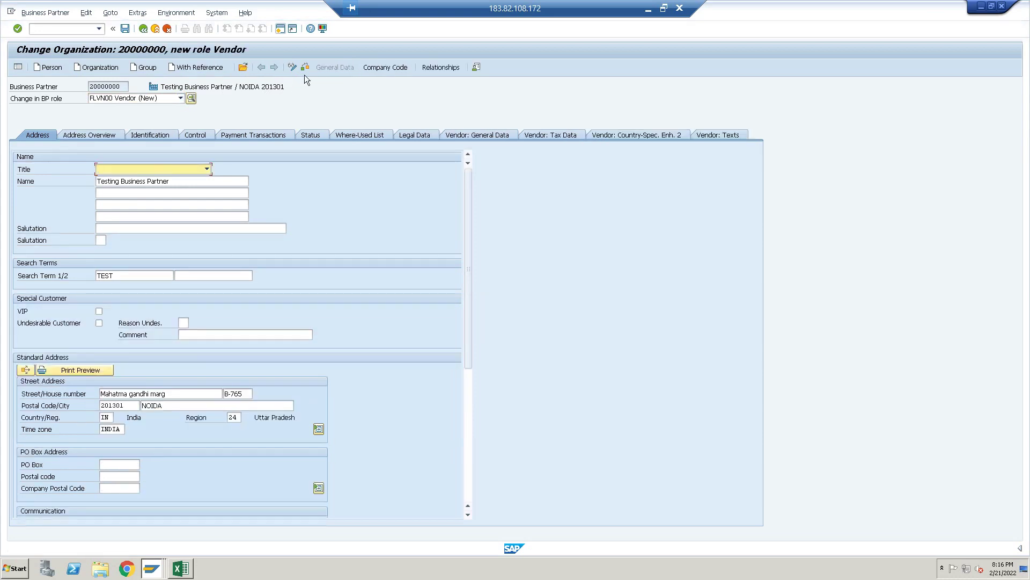
# Enter company code AUDI with reconciliation account 31000 and save, creating supplier 20000000
pyautogui.click(385, 67)
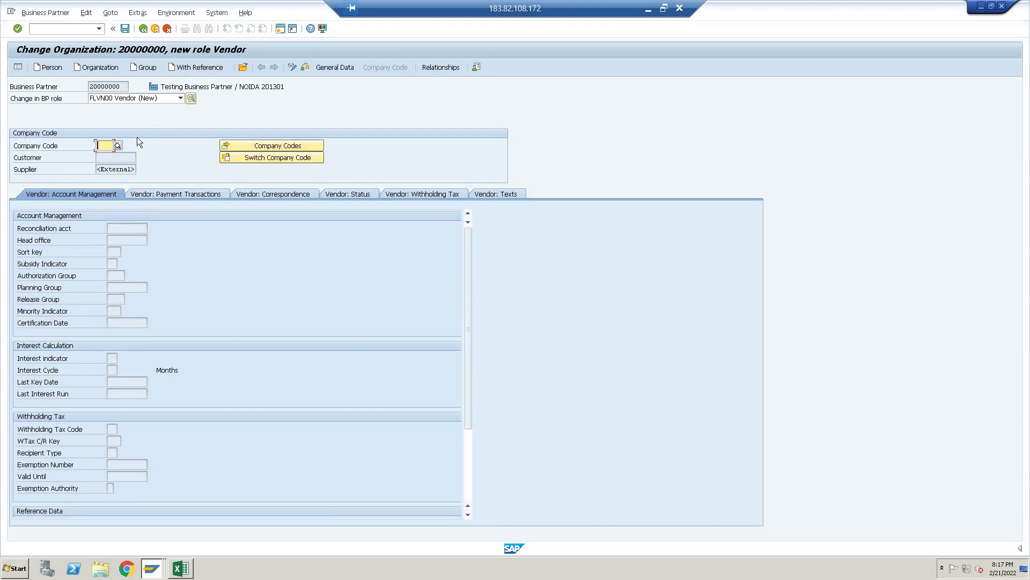
pyautogui.press('Down')
pyautogui.press('Return')
pyautogui.press('Return')
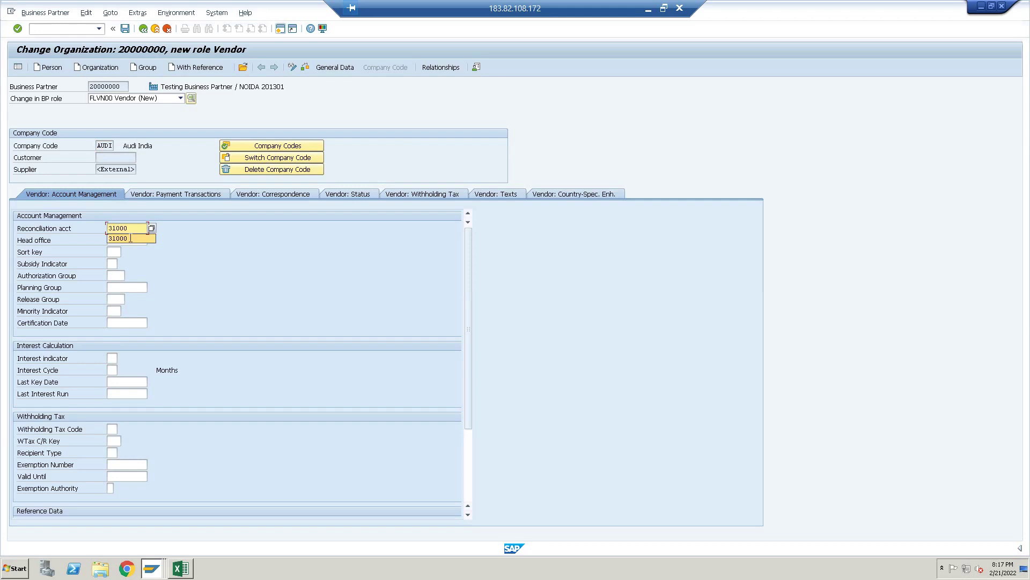
pyautogui.click(130, 238)
pyautogui.hotkey('ctrl', 'a')
pyautogui.press('Return')
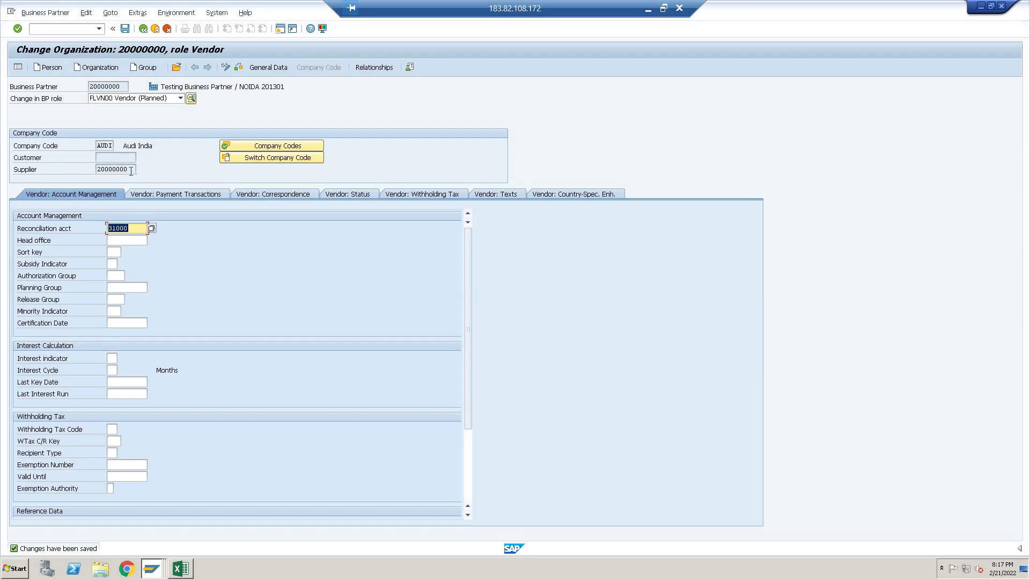
# Select supplier number 20000000, then choose FLVN01 Vendor from the BP role list
pyautogui.doubleClick(97, 169)
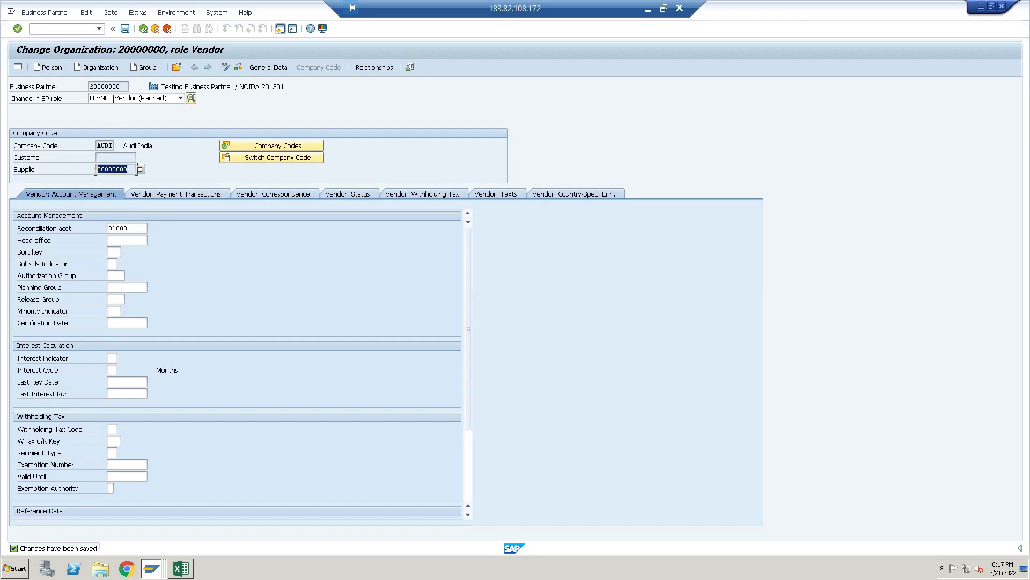
pyautogui.moveTo(127, 85); pyautogui.dragTo(89, 86)
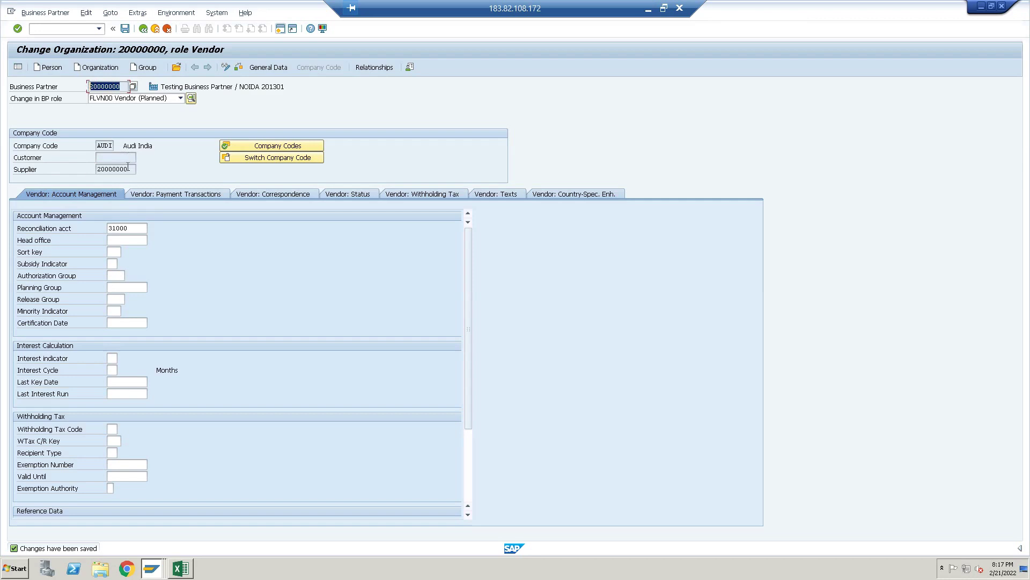
pyautogui.moveTo(129, 169); pyautogui.dragTo(87, 166)
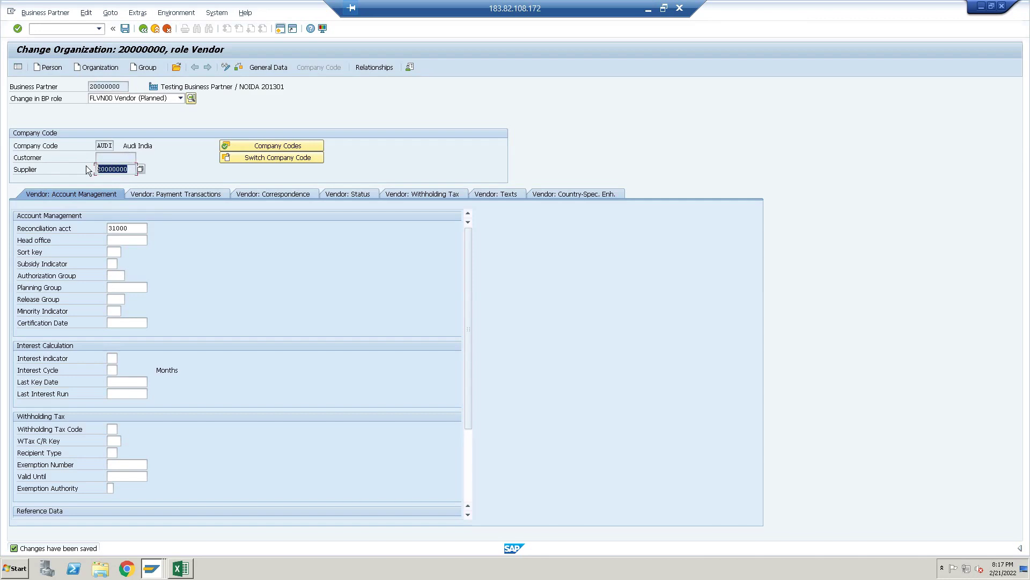
pyautogui.click(181, 98)
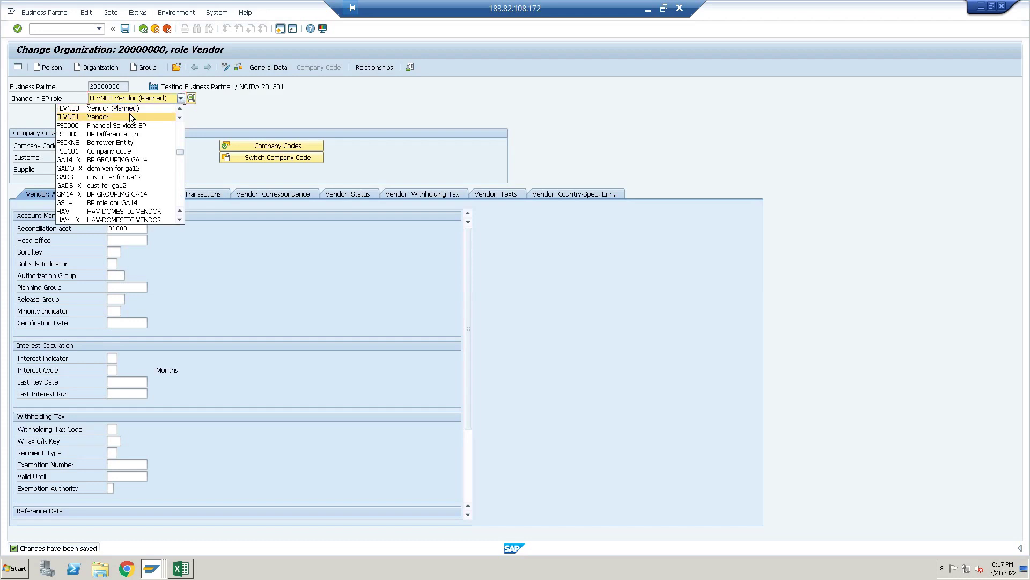
pyautogui.click(130, 115)
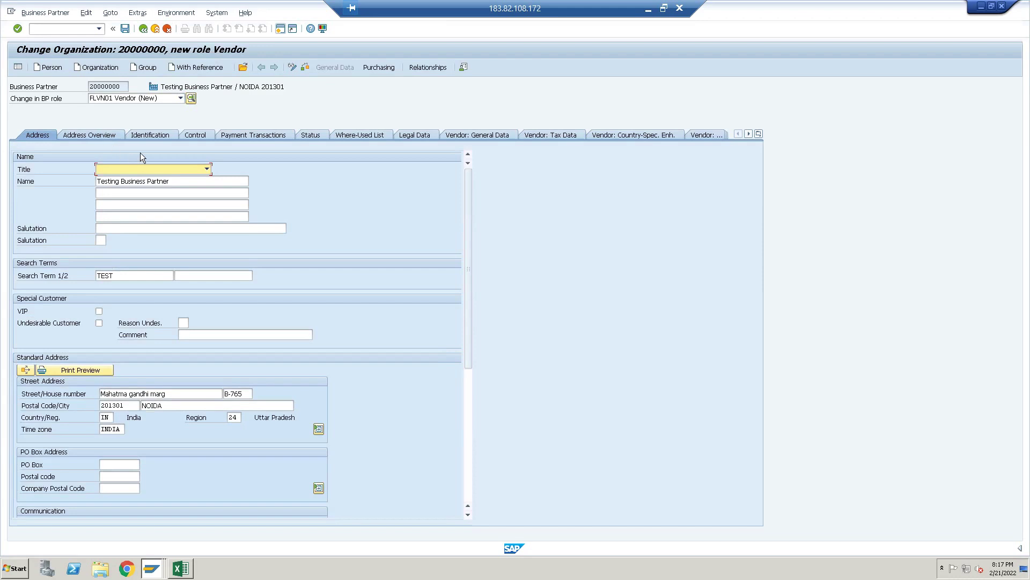
# Enter purchasing organization ADPO in the vendor's purchasing data
pyautogui.click(379, 68)
pyautogui.click(95, 146)
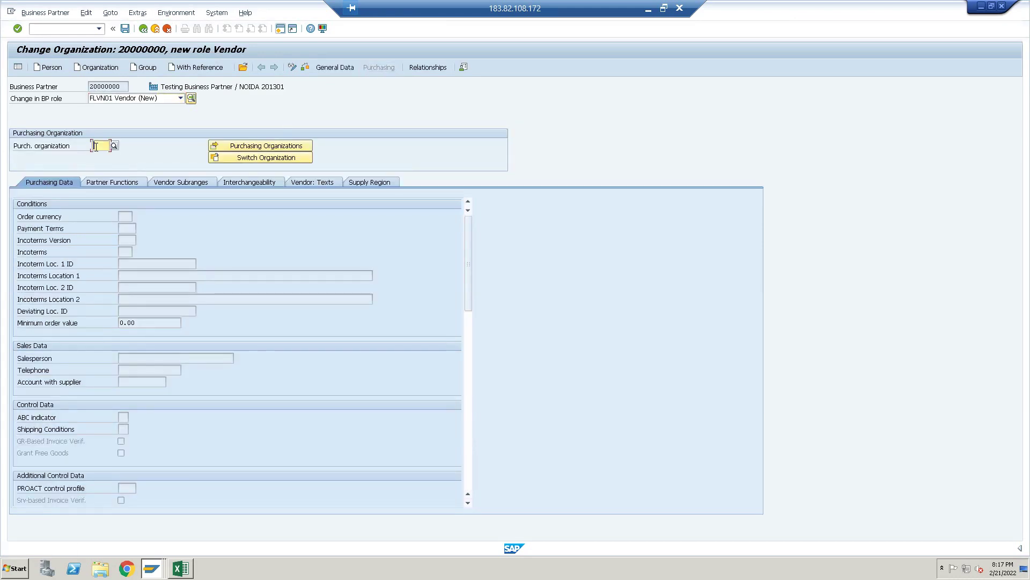
pyautogui.write('P')
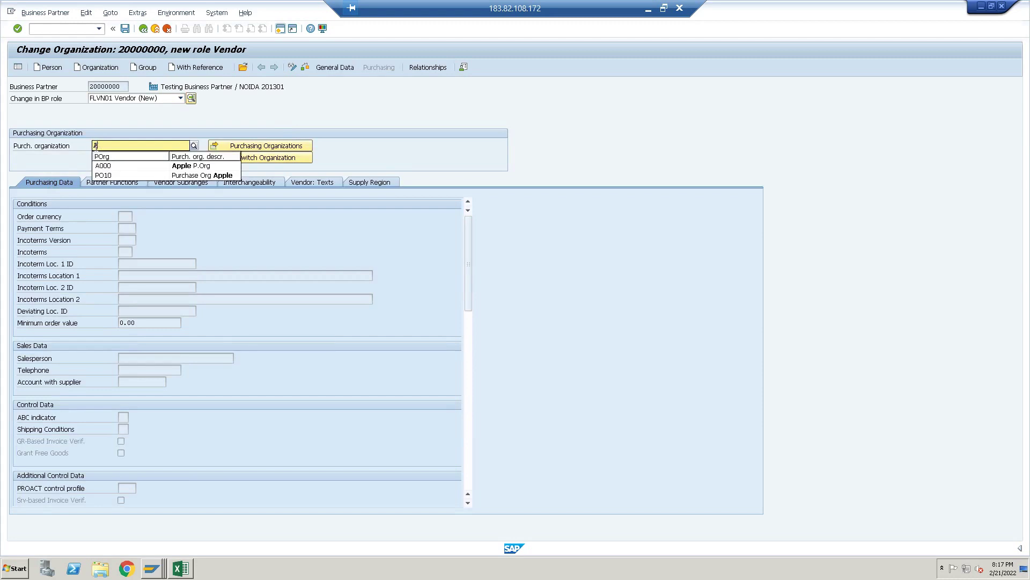
pyautogui.write('ADPO')
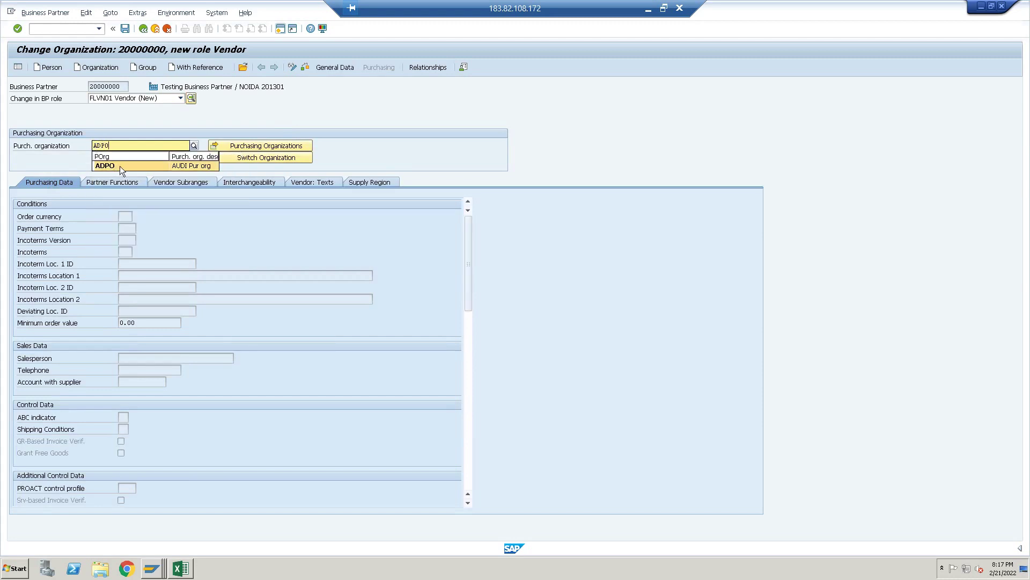
pyautogui.click(120, 167)
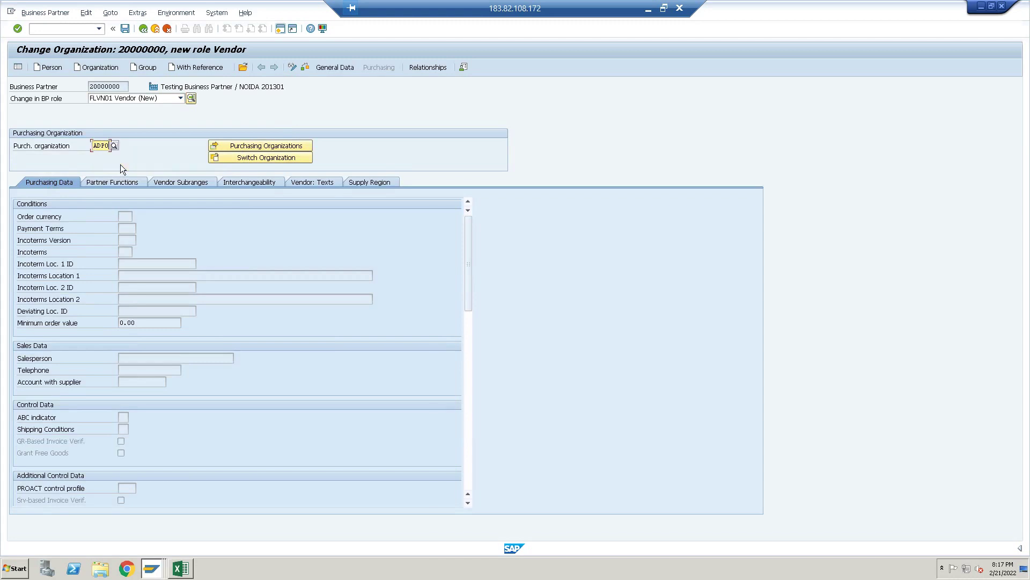
pyautogui.press('Return')
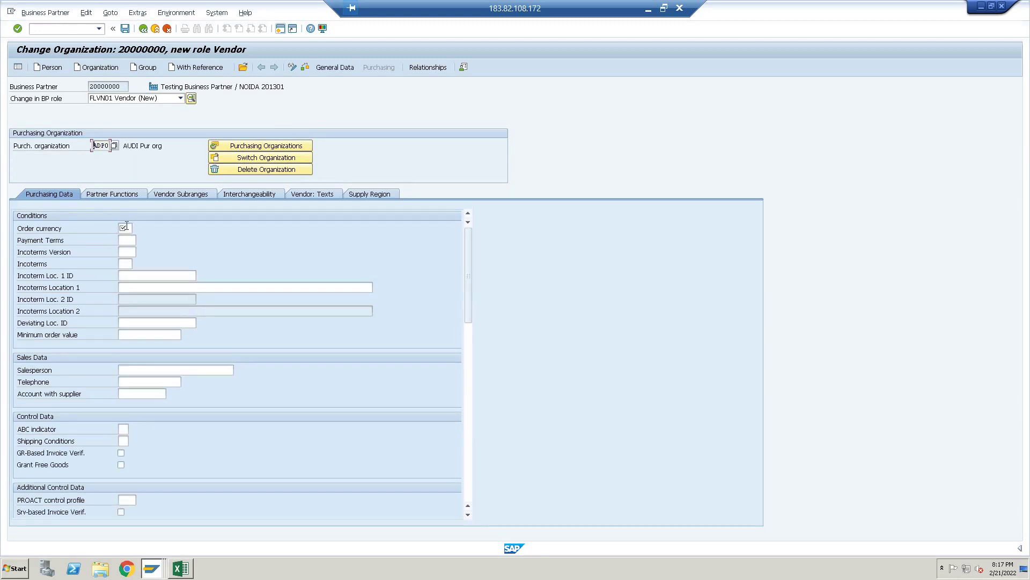
# Set order currency INR and payment terms 0002, then save the purchasing data
pyautogui.click(126, 227)
pyautogui.click(126, 228)
pyautogui.write('INR')
pyautogui.click(119, 254)
pyautogui.write('0003')
pyautogui.click(140, 240)
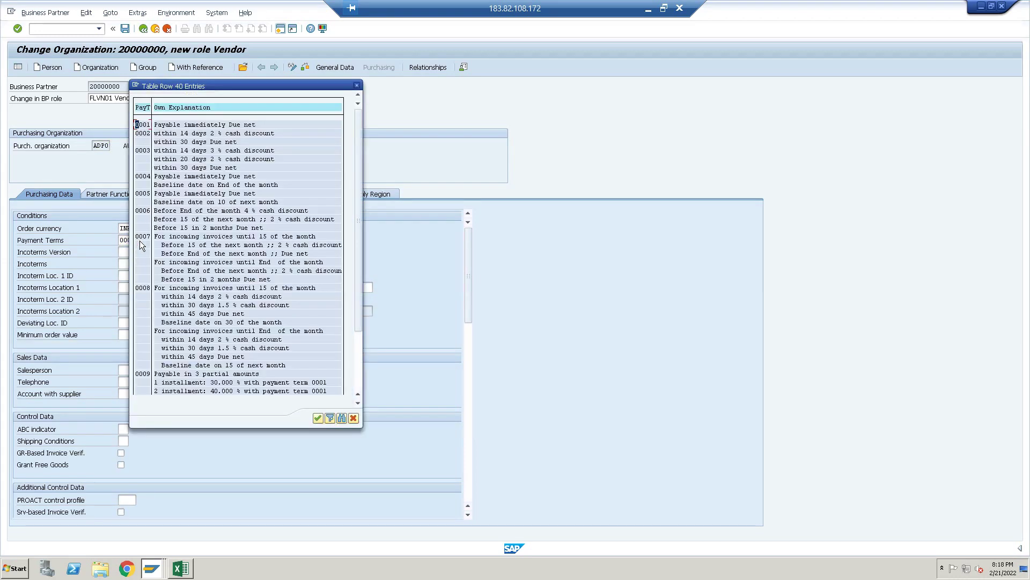
pyautogui.doubleClick(143, 133)
pyautogui.press('Return')
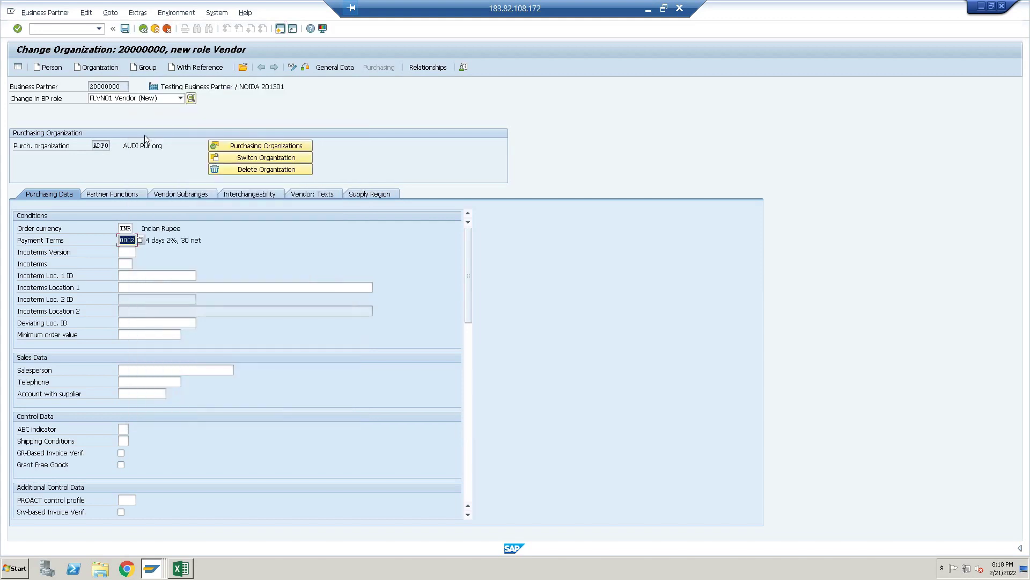
pyautogui.hotkey('ctrl', 's')
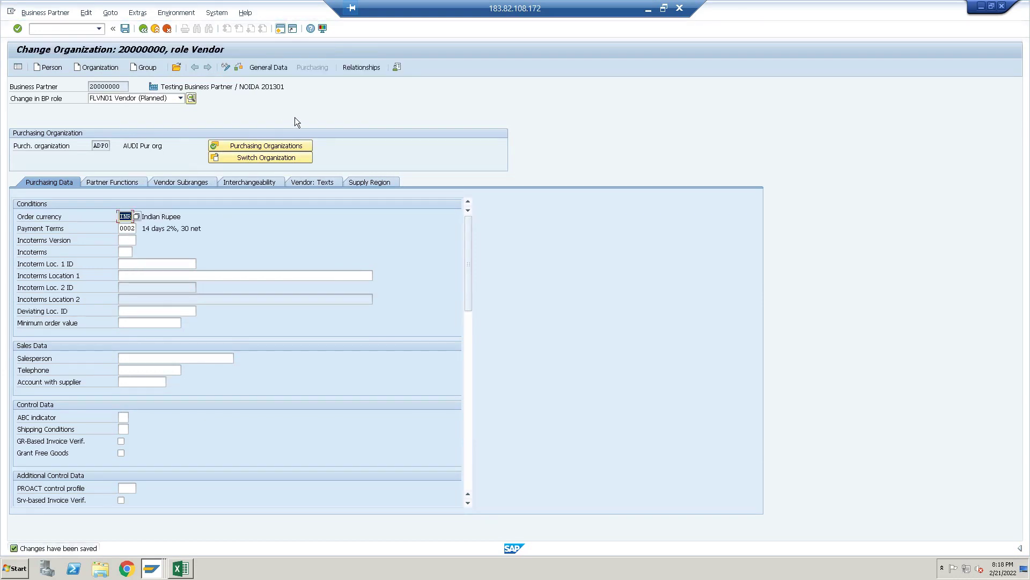
# Choose FLCU01 Customer from the BP role list and show its Sales and Distribution data
pyautogui.click(181, 99)
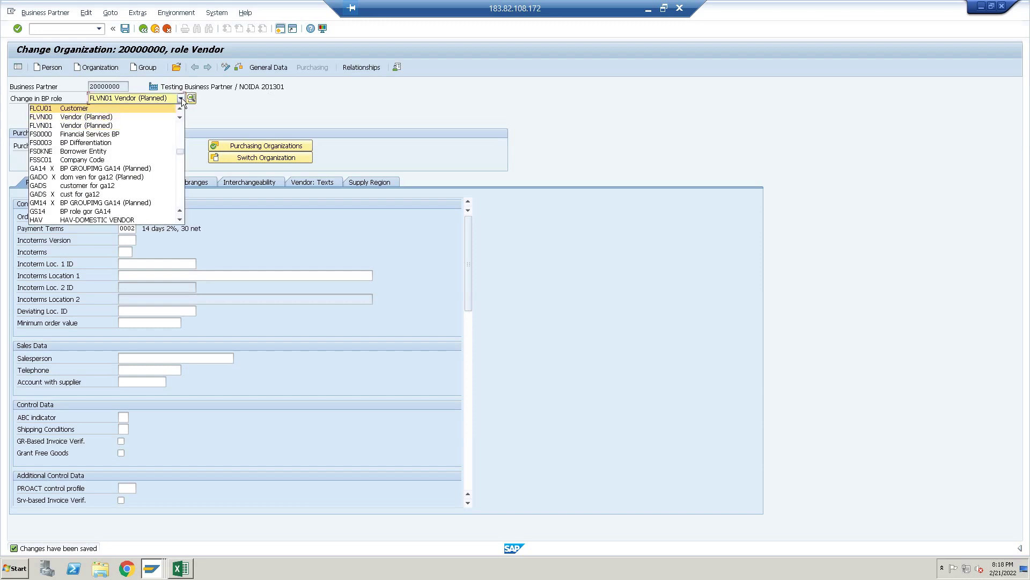
pyautogui.click(156, 107)
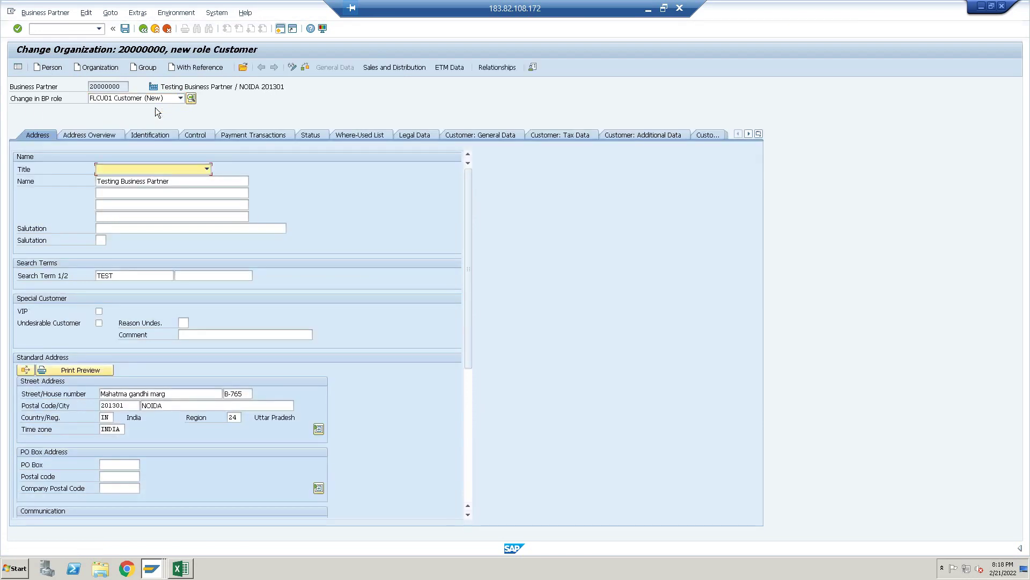
pyautogui.click(410, 67)
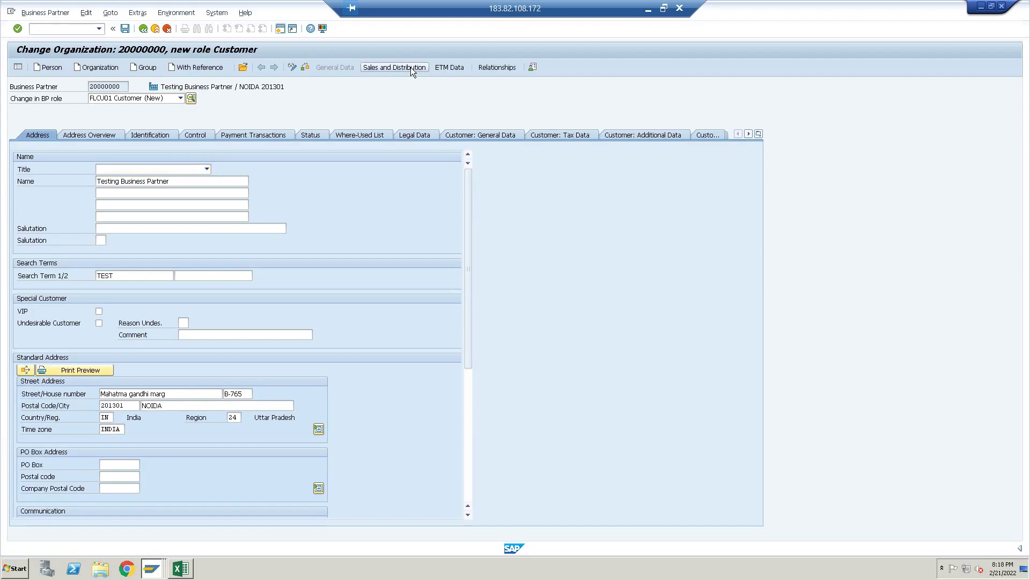
# Enter sales area AD50 / A1 / A1 from previous entries
pyautogui.click(104, 145)
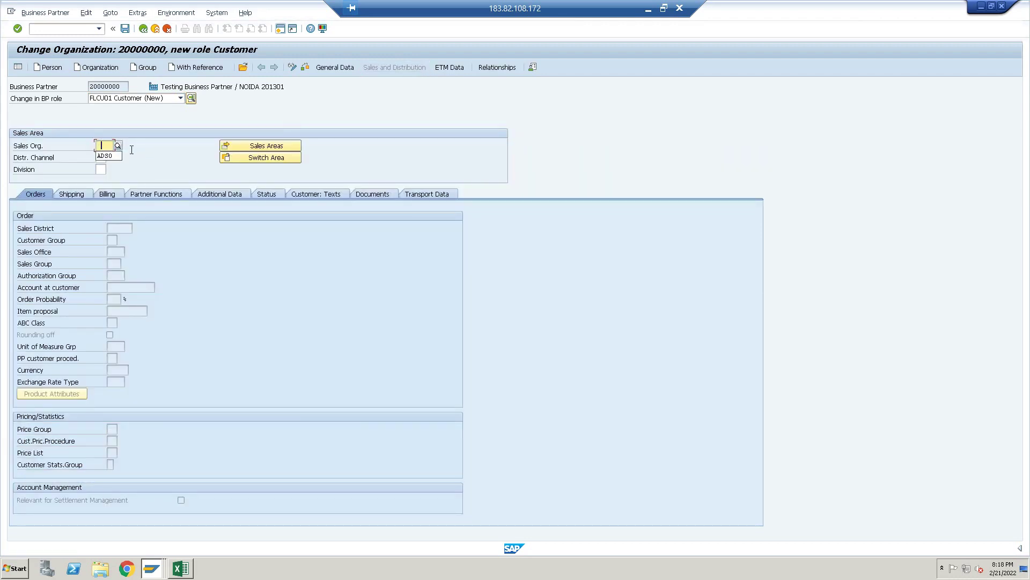
pyautogui.click(104, 157)
pyautogui.click(99, 158)
pyautogui.click(103, 167)
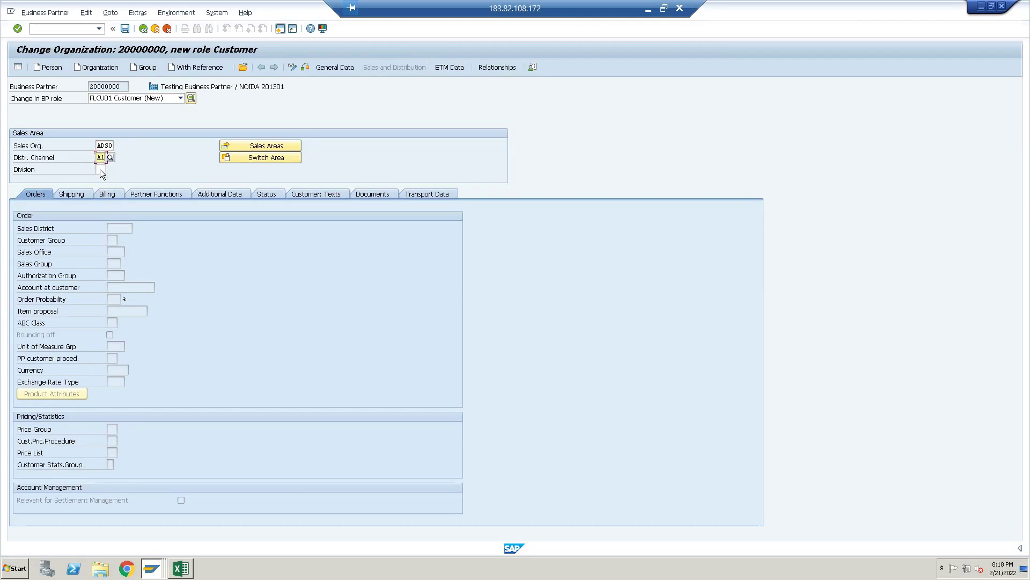
pyautogui.press('Return')
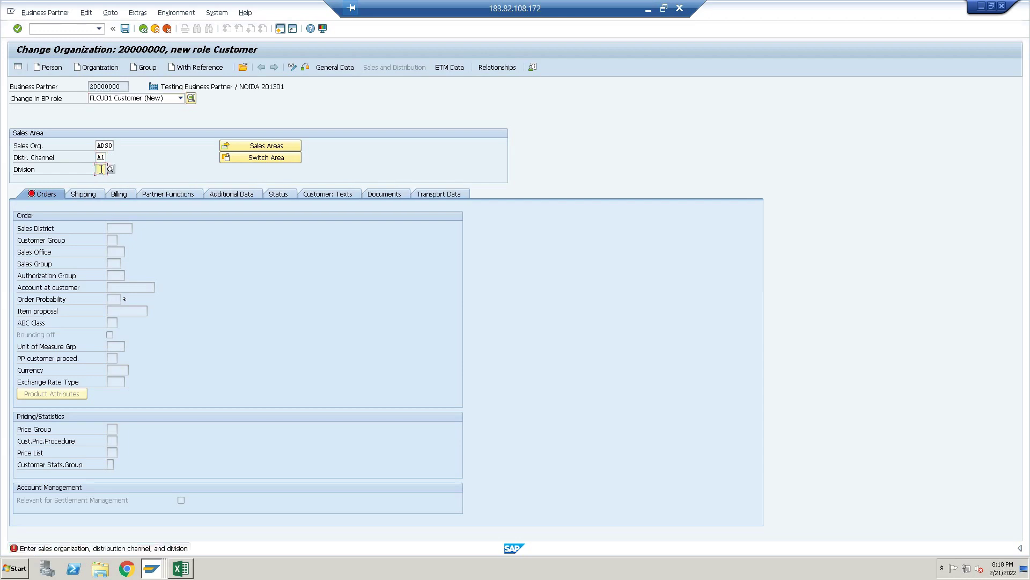
pyautogui.click(101, 169)
pyautogui.press('Return')
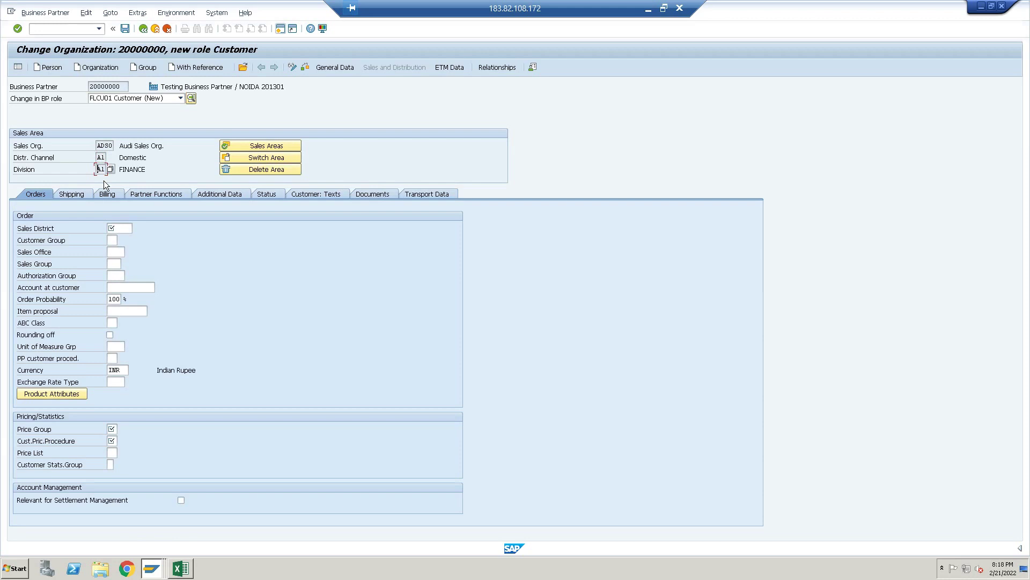
# Set sales district 000001, price group 01, pricing procedure 01, and save
pyautogui.click(126, 227)
pyautogui.press('Return')
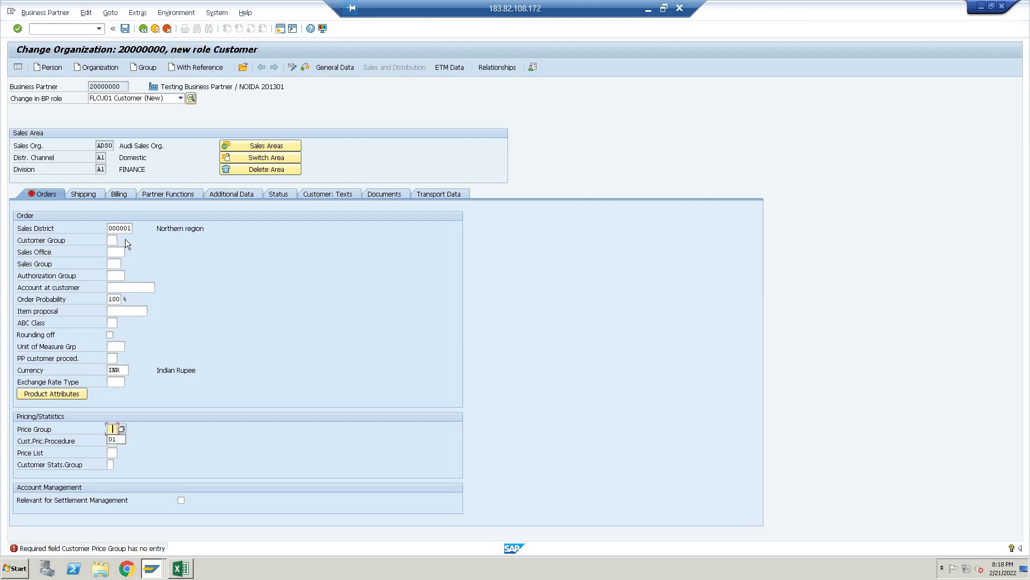
pyautogui.click(112, 439)
pyautogui.click(113, 440)
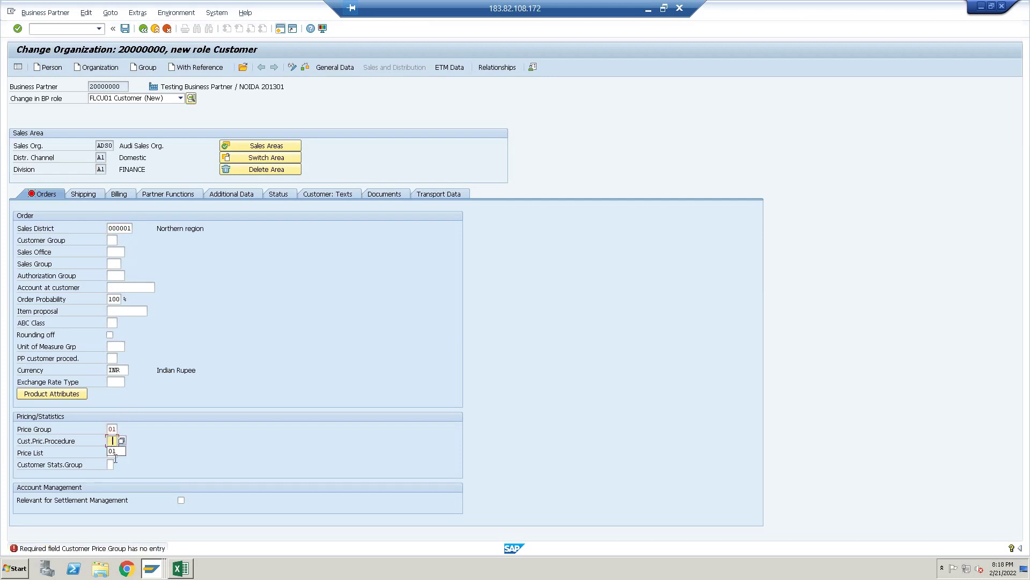
pyautogui.press('Return')
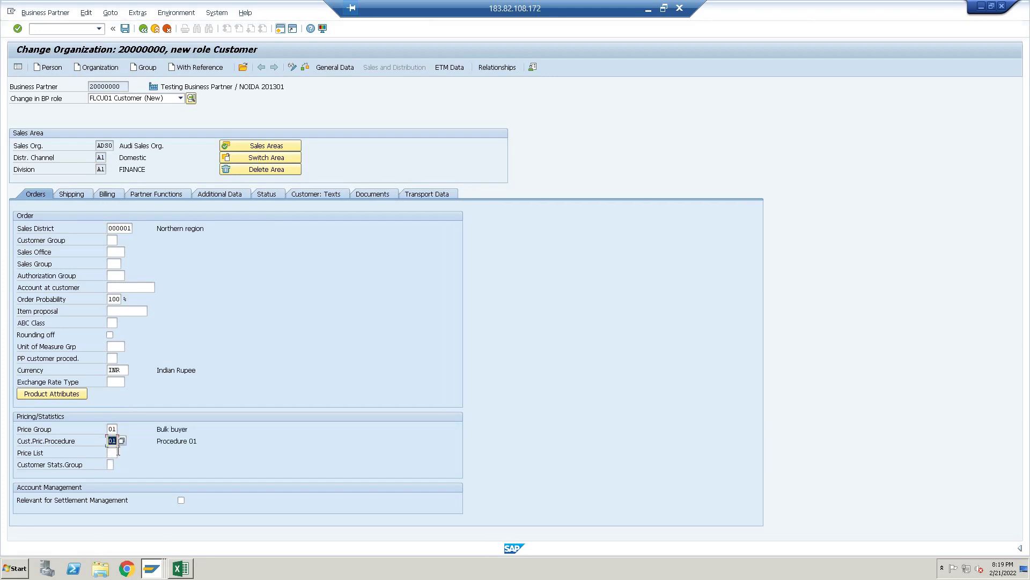
pyautogui.press('Return')
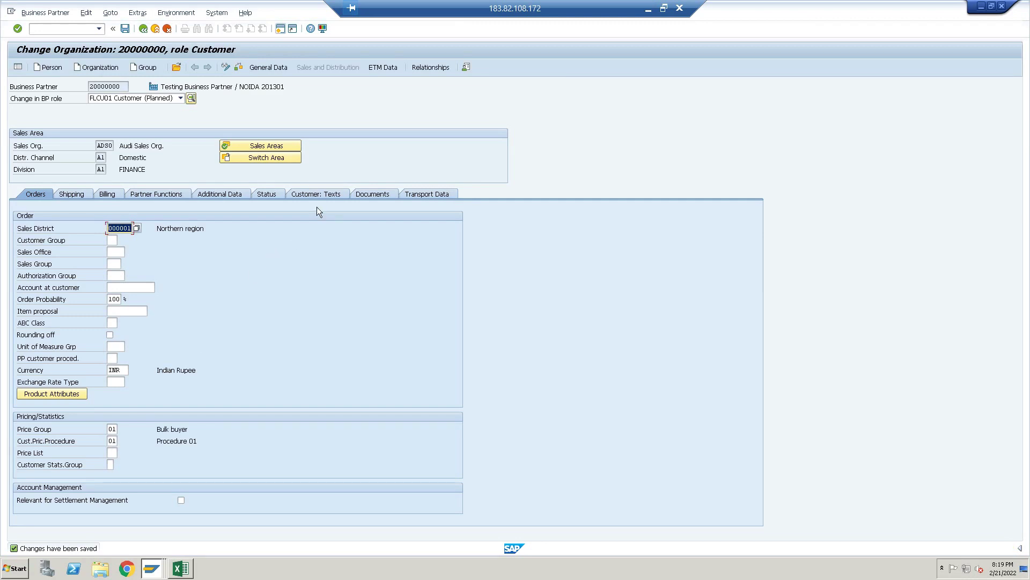
# Switch to the FLVN00 Vendor role and show its AUDI company code data
pyautogui.click(180, 98)
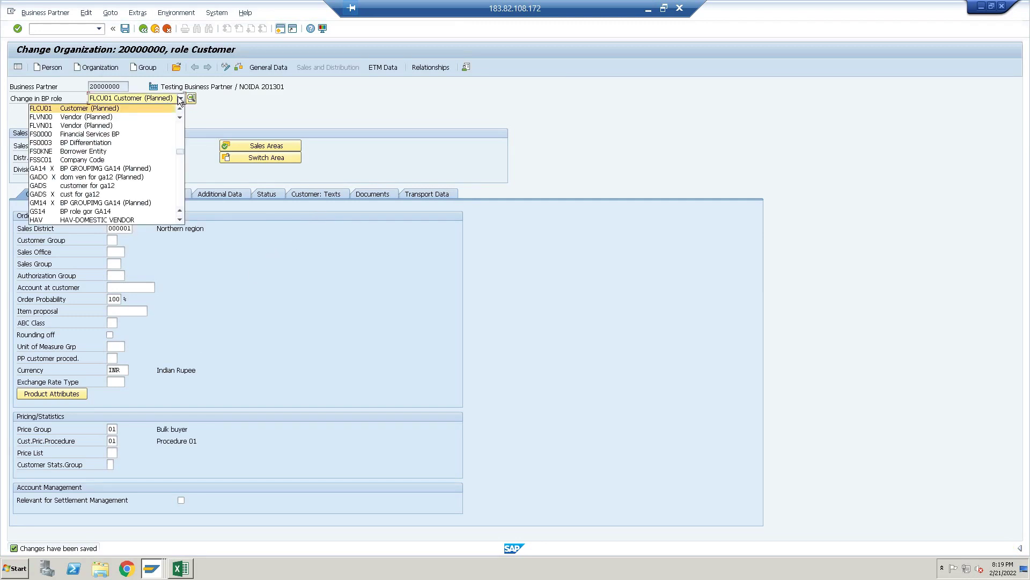
pyautogui.click(119, 117)
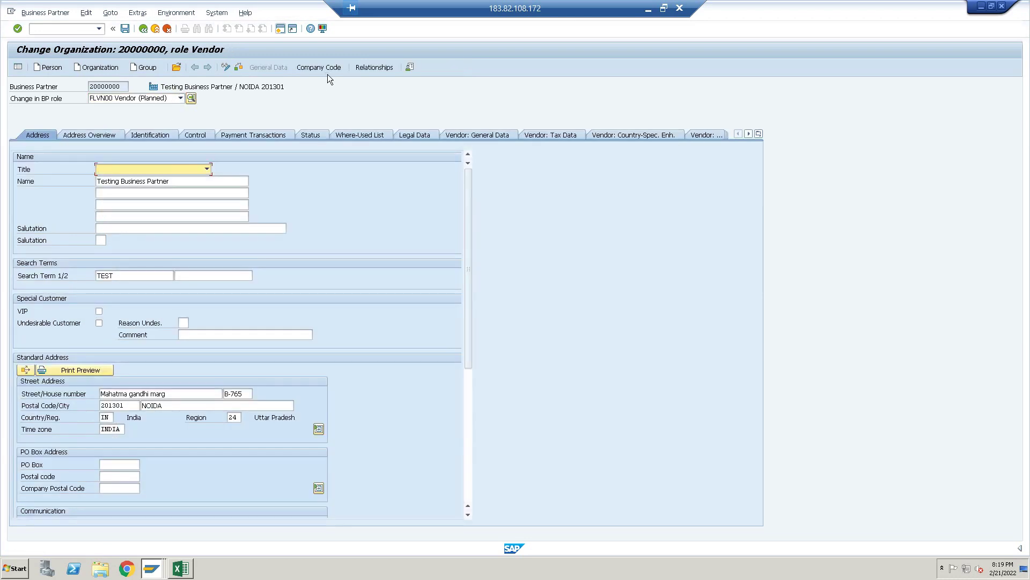
pyautogui.click(327, 68)
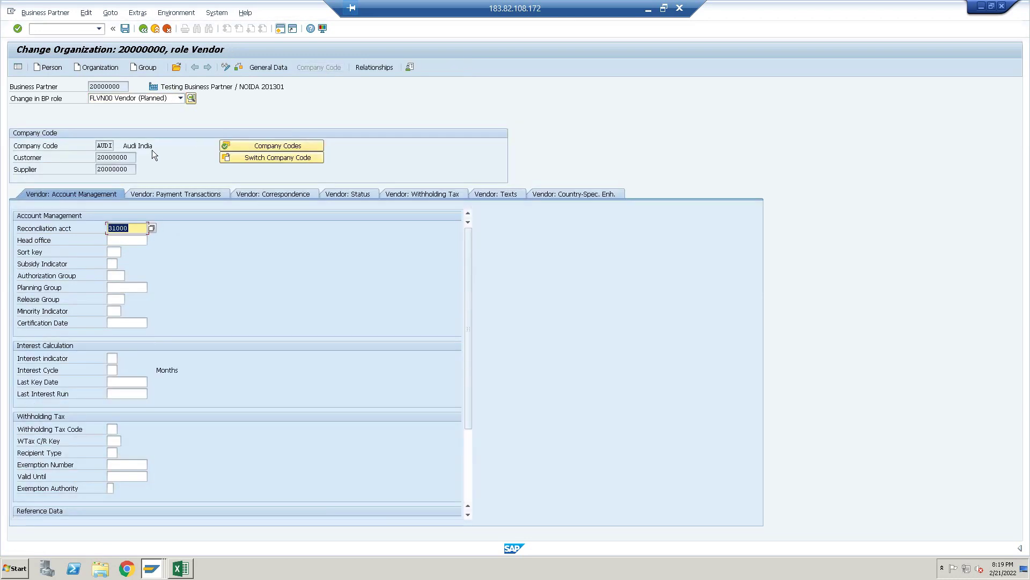
# Select partner number 20000000 in the Supplier, Business Partner and Customer fields
pyautogui.moveTo(132, 158); pyautogui.dragTo(97, 169)
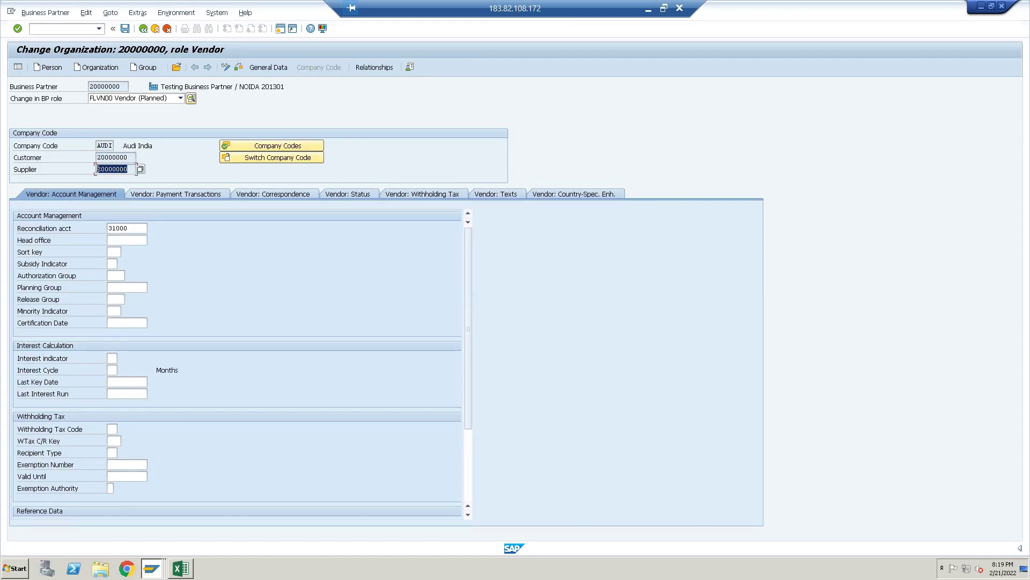
pyautogui.moveTo(129, 85); pyautogui.dragTo(84, 86)
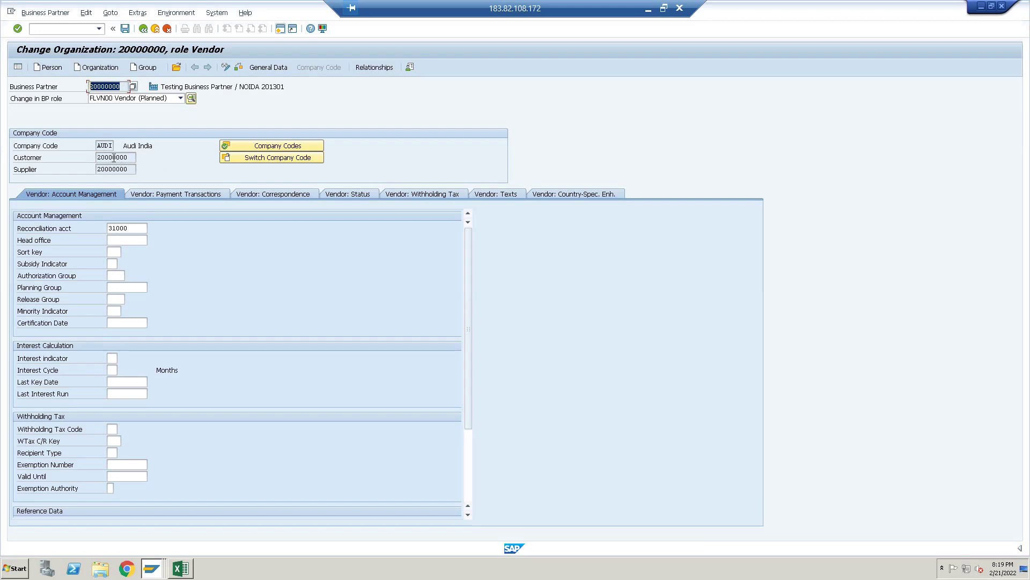
pyautogui.moveTo(130, 157); pyautogui.dragTo(95, 157)
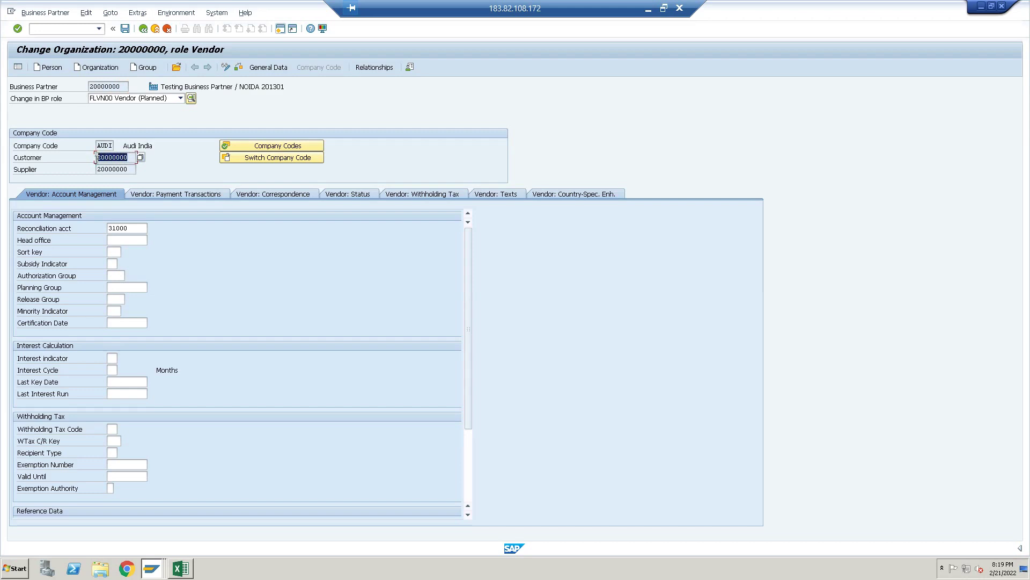